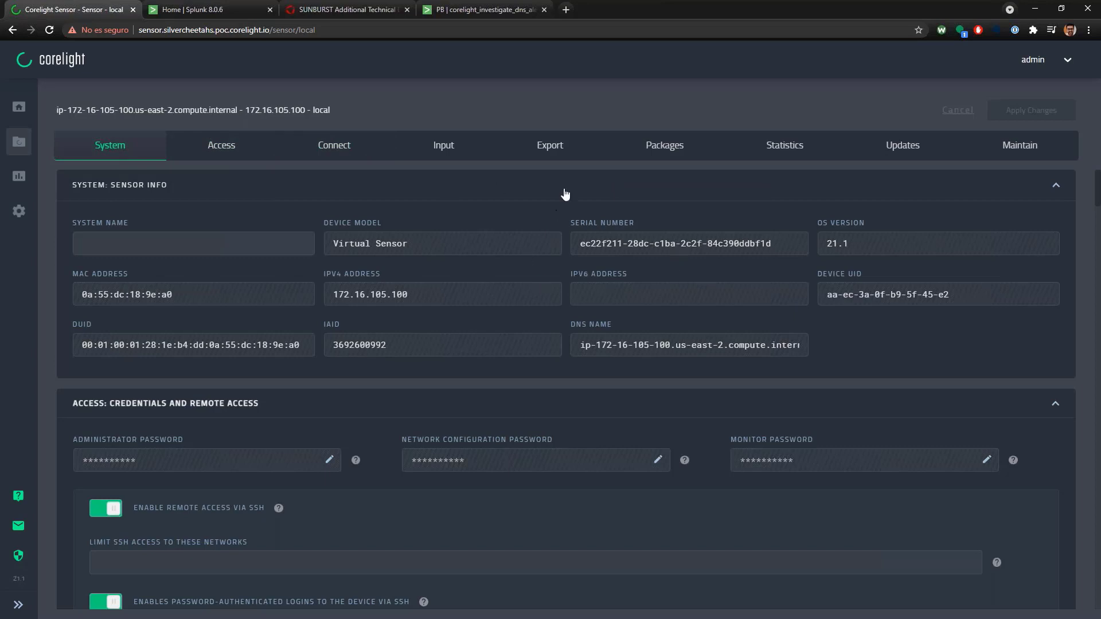
# Review the sensor's log export destinations and the list of available Core packages
pyautogui.click(555, 150)
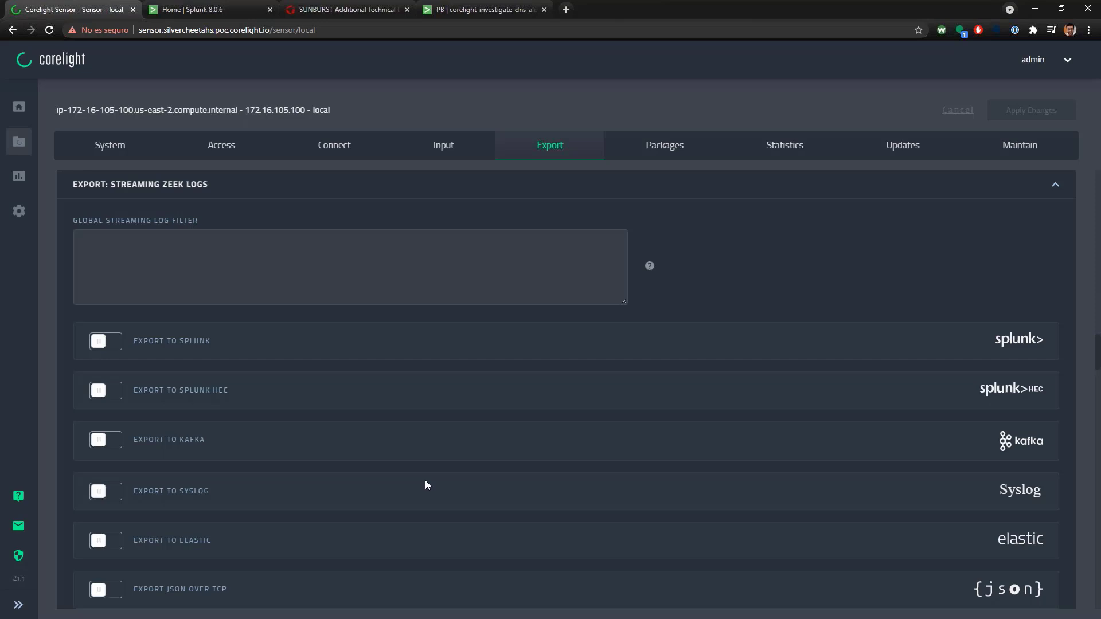
pyautogui.click(657, 149)
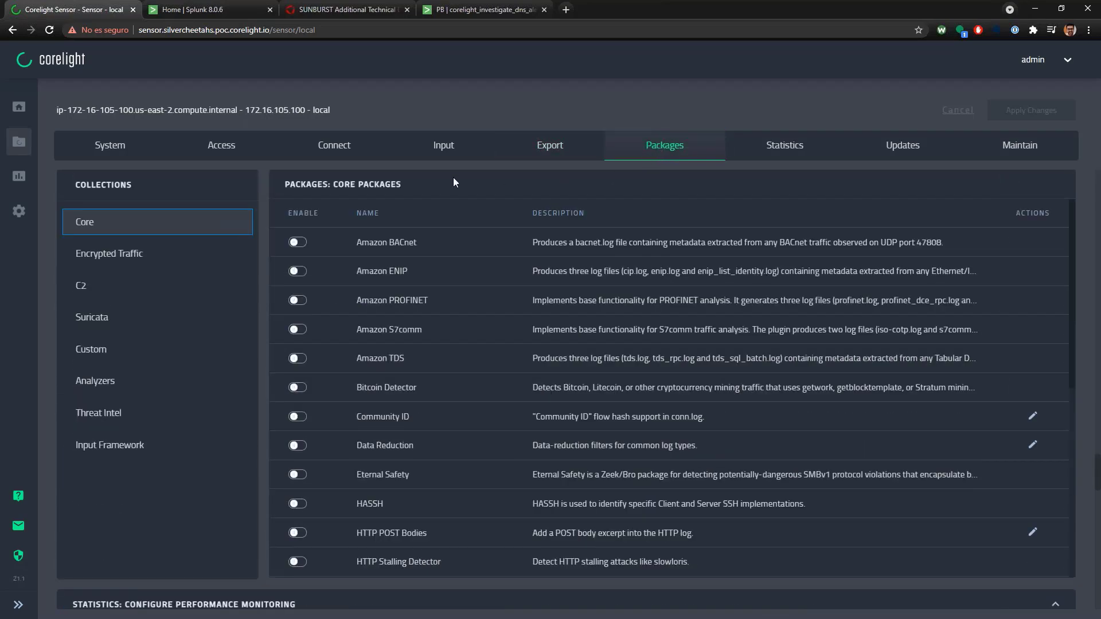
pyautogui.scroll(-3, 430, 304)
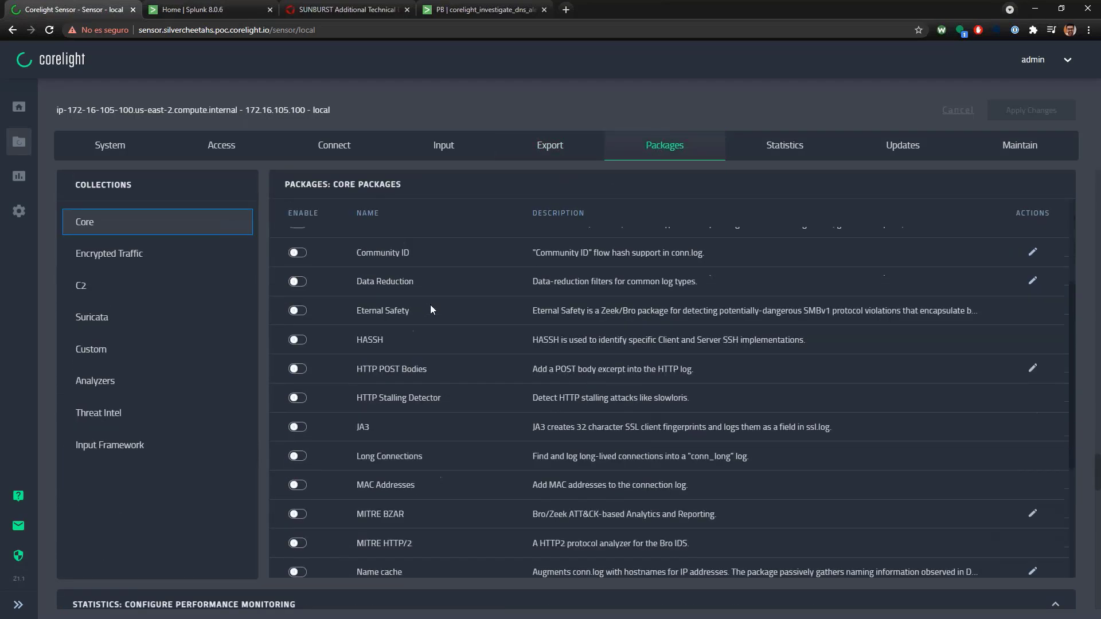
pyautogui.scroll(5, 430, 304)
pyautogui.scroll(4, 428, 325)
pyautogui.scroll(-8, 414, 463)
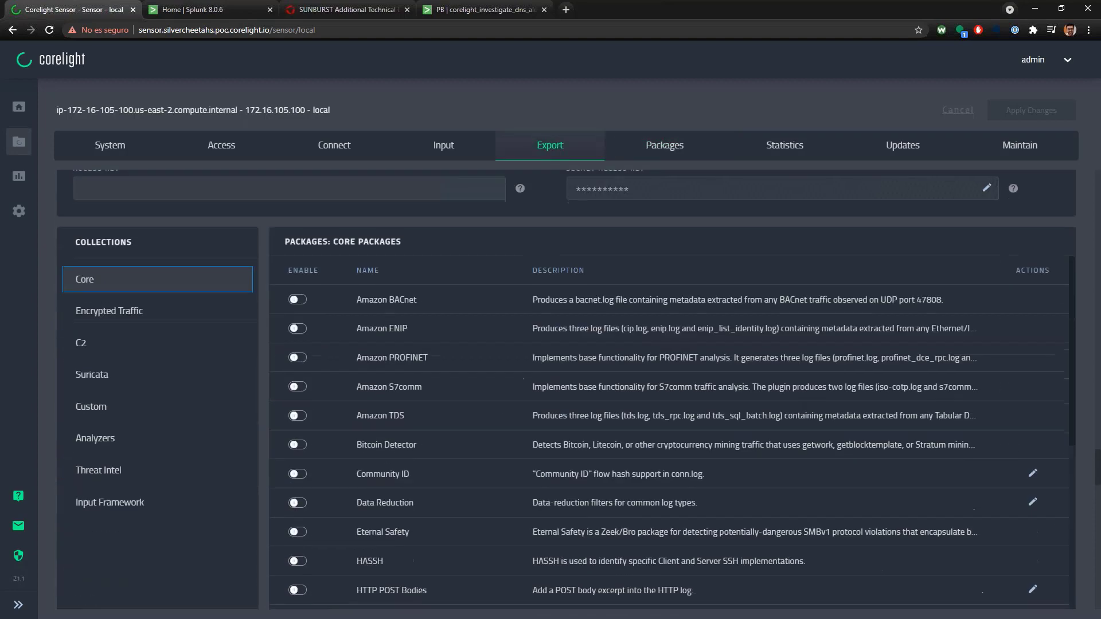
pyautogui.scroll(-2, 330, 478)
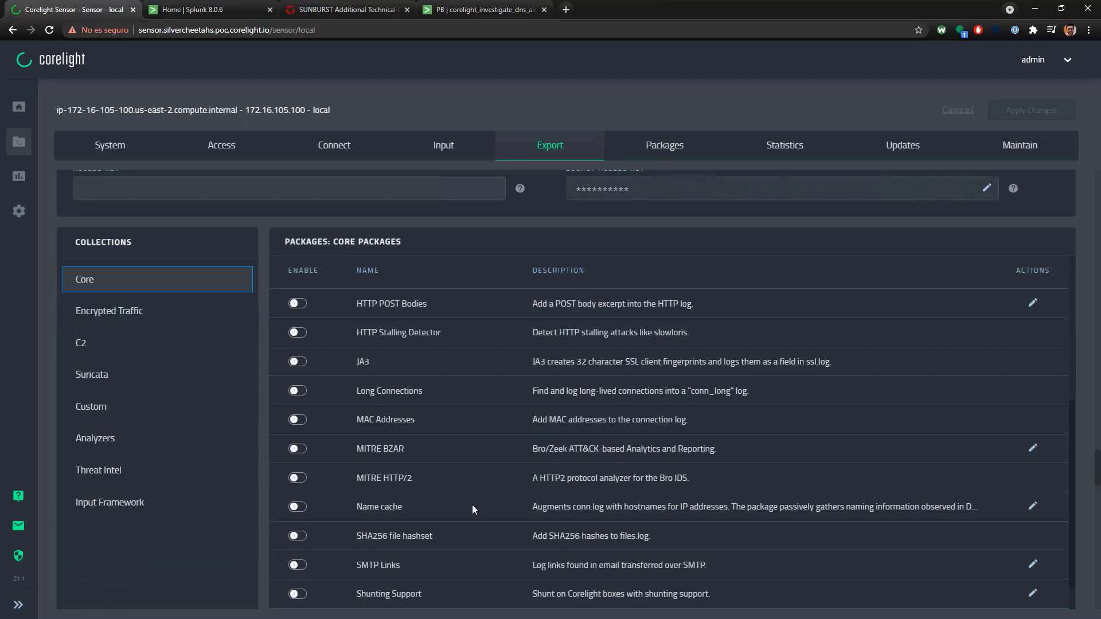
pyautogui.scroll(-1, 472, 505)
pyautogui.scroll(5, 531, 470)
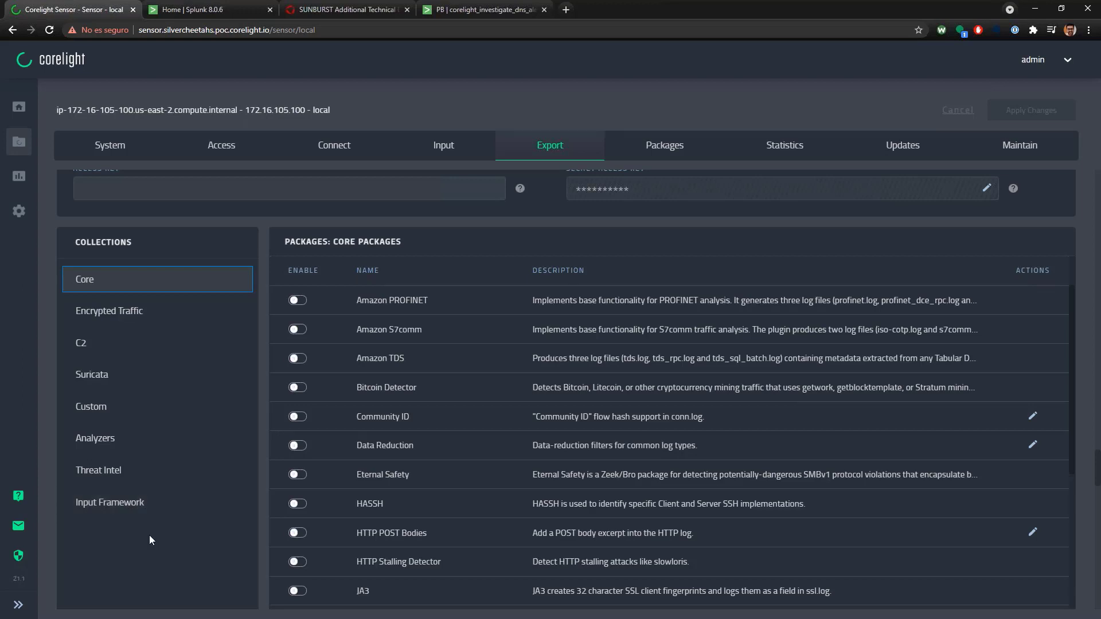
# Switch to the Corelight App in Splunk and set the Home dashboard's time restriction to All time
pyautogui.click(212, 7)
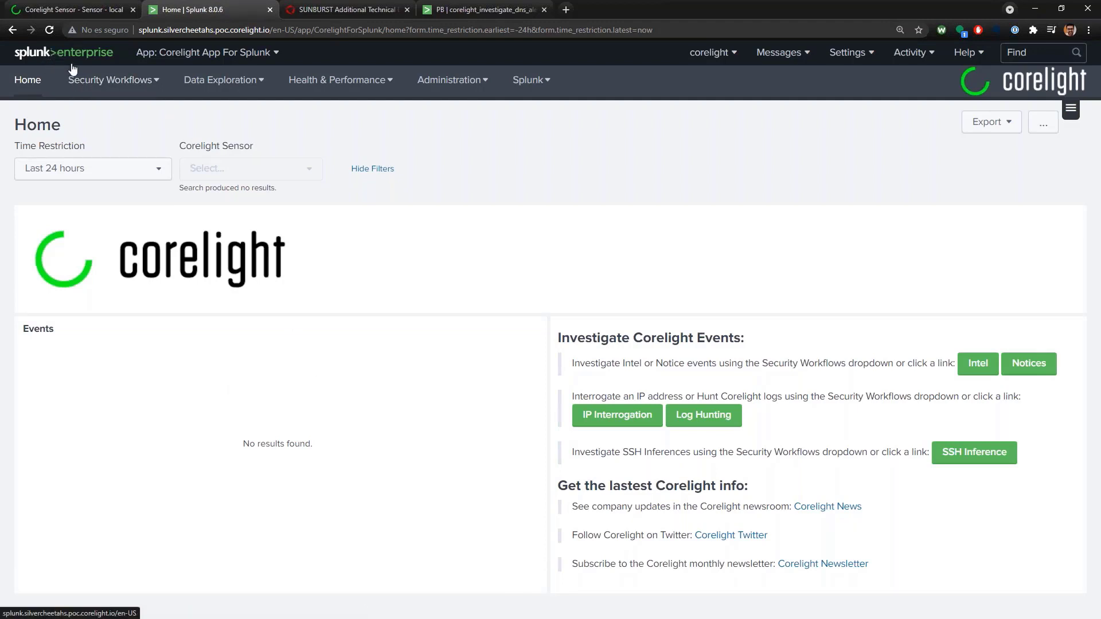
pyautogui.click(278, 53)
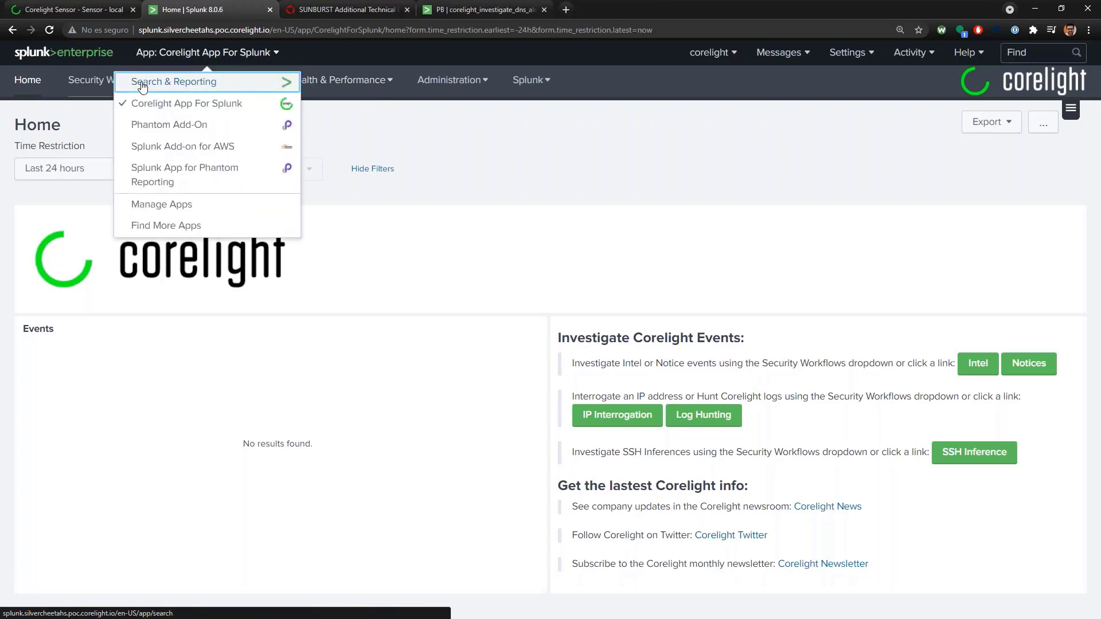
pyautogui.click(565, 169)
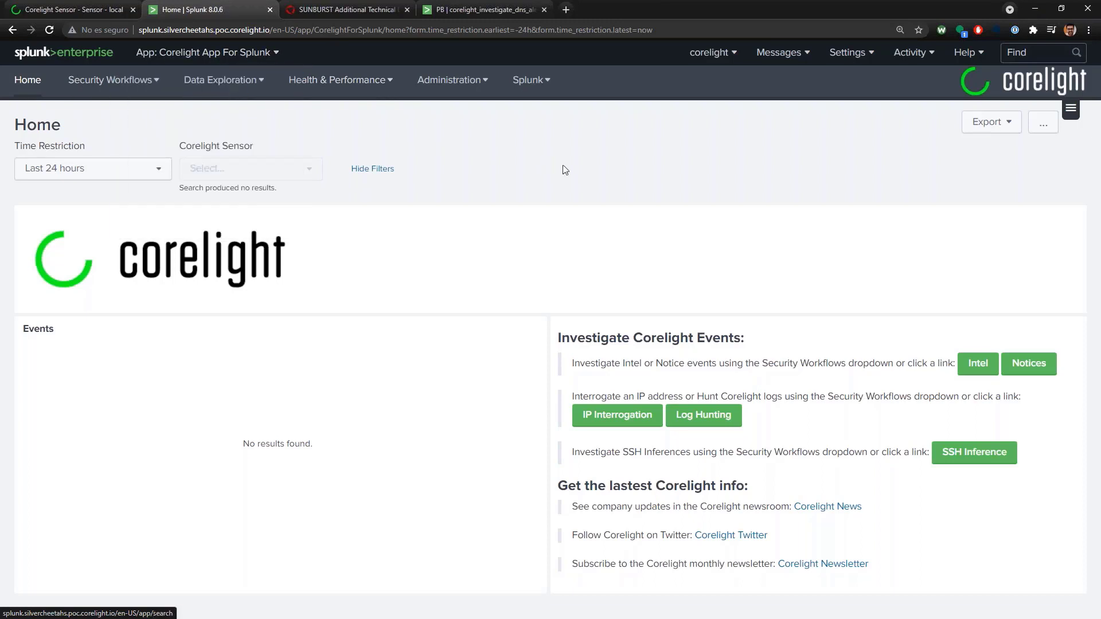
pyautogui.click(160, 173)
pyautogui.click(372, 199)
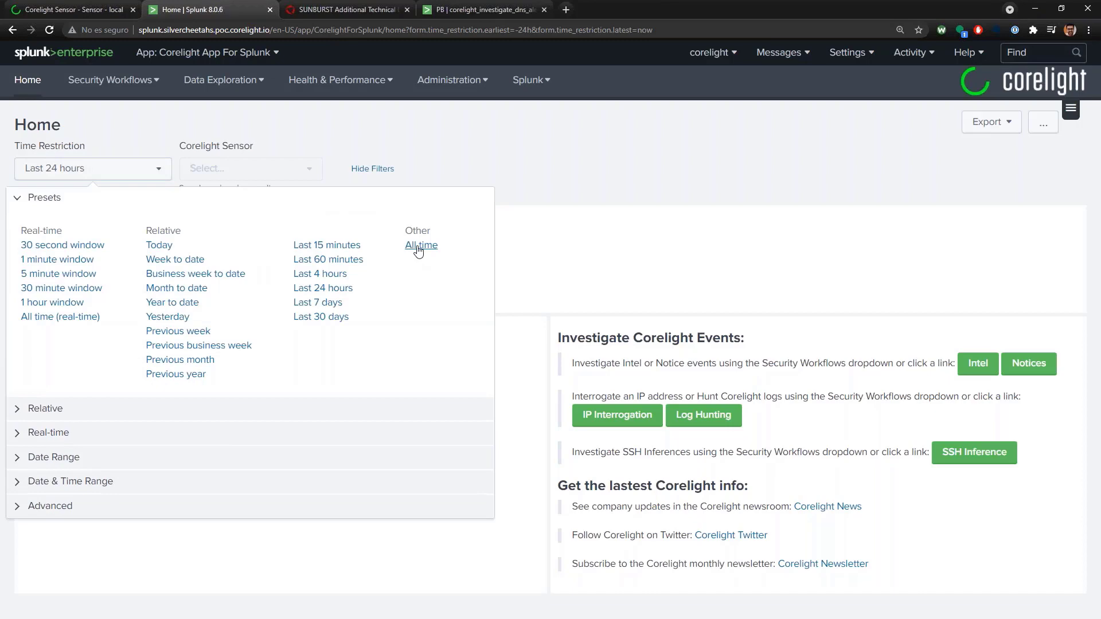
pyautogui.click(419, 247)
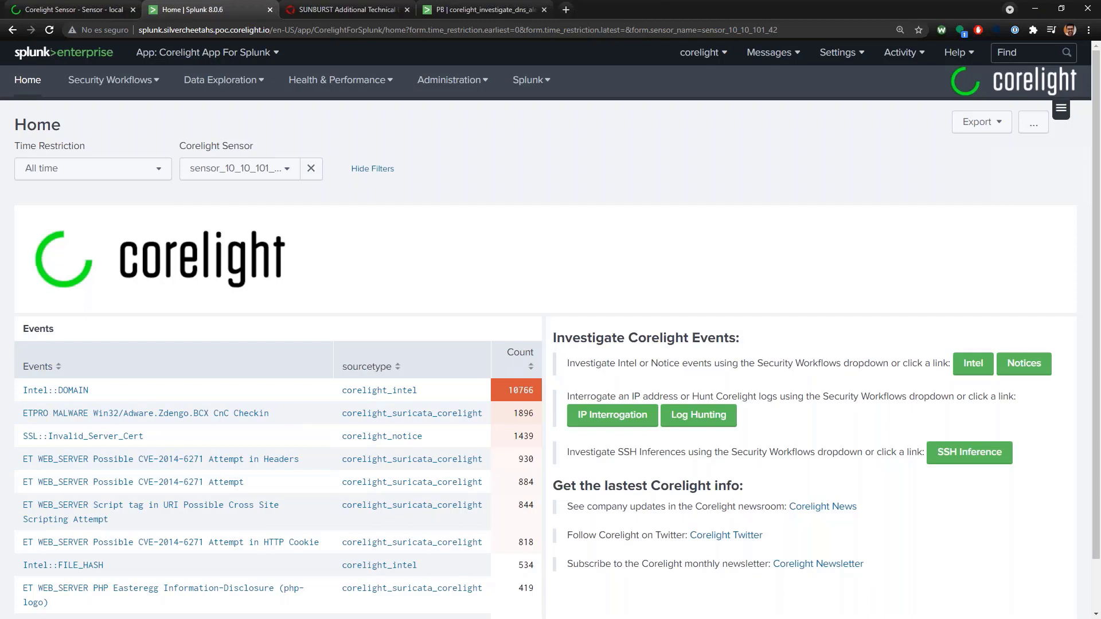
# Open the Notices security workflow and set its time range to All time
pyautogui.click(154, 81)
pyautogui.click(66, 136)
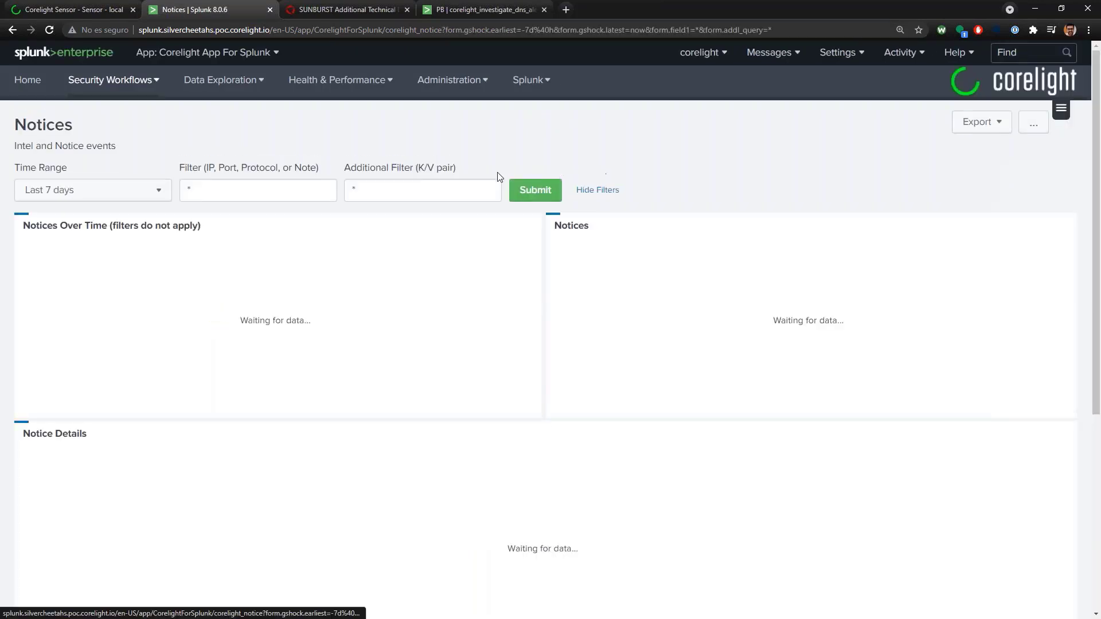
pyautogui.click(156, 191)
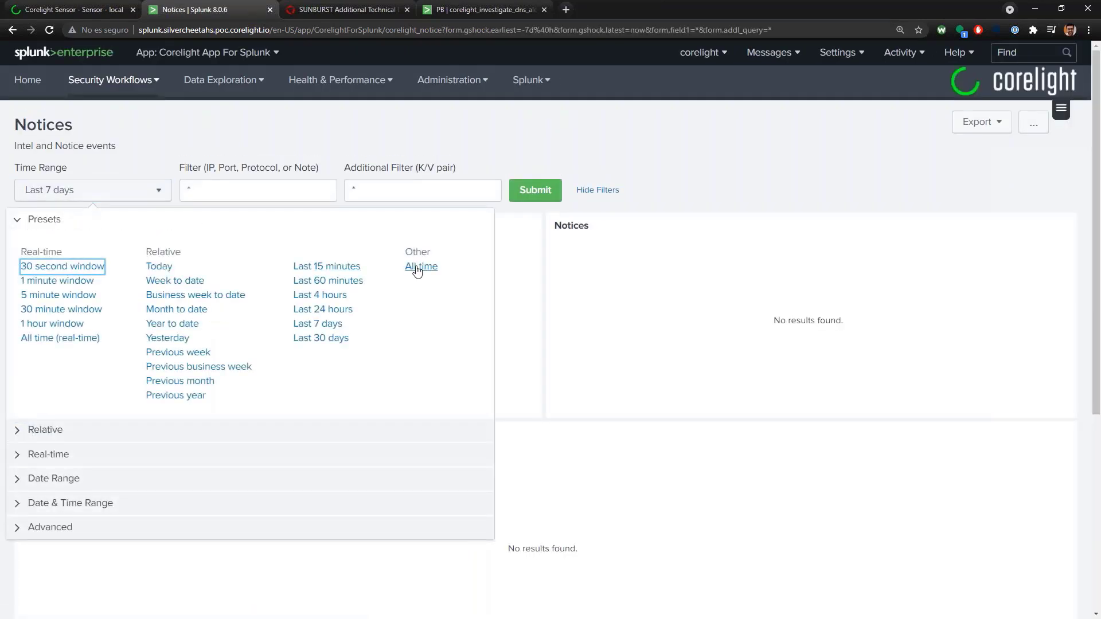
pyautogui.click(420, 268)
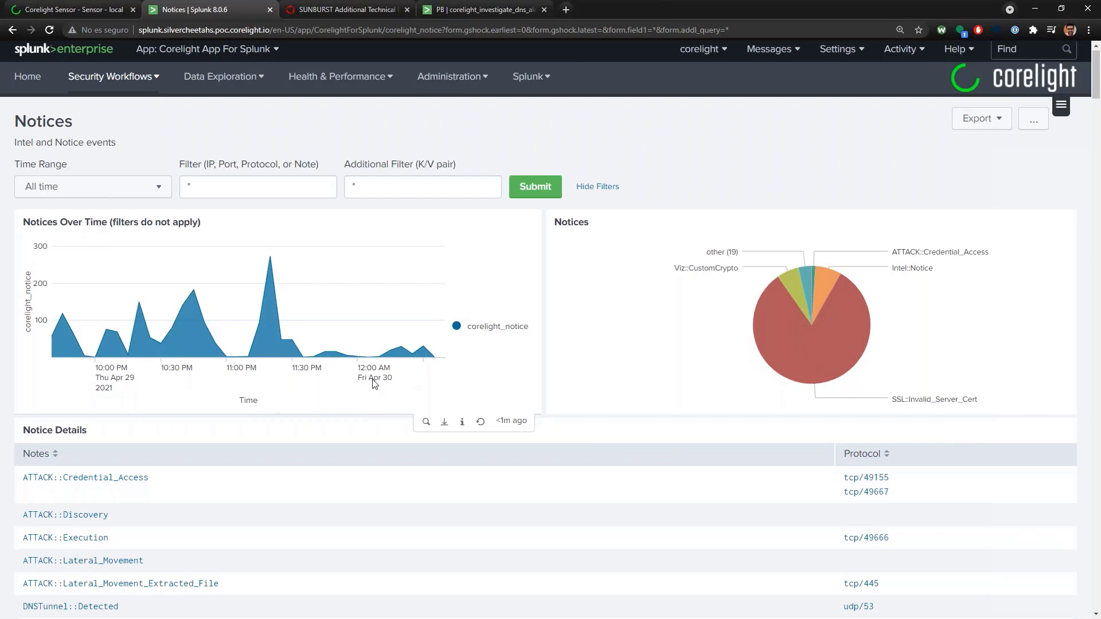
# Open the events behind the SSH::Interactive_Keystrokes notice, look through them and return to the Notices dashboard
pyautogui.scroll(-4, 270, 373)
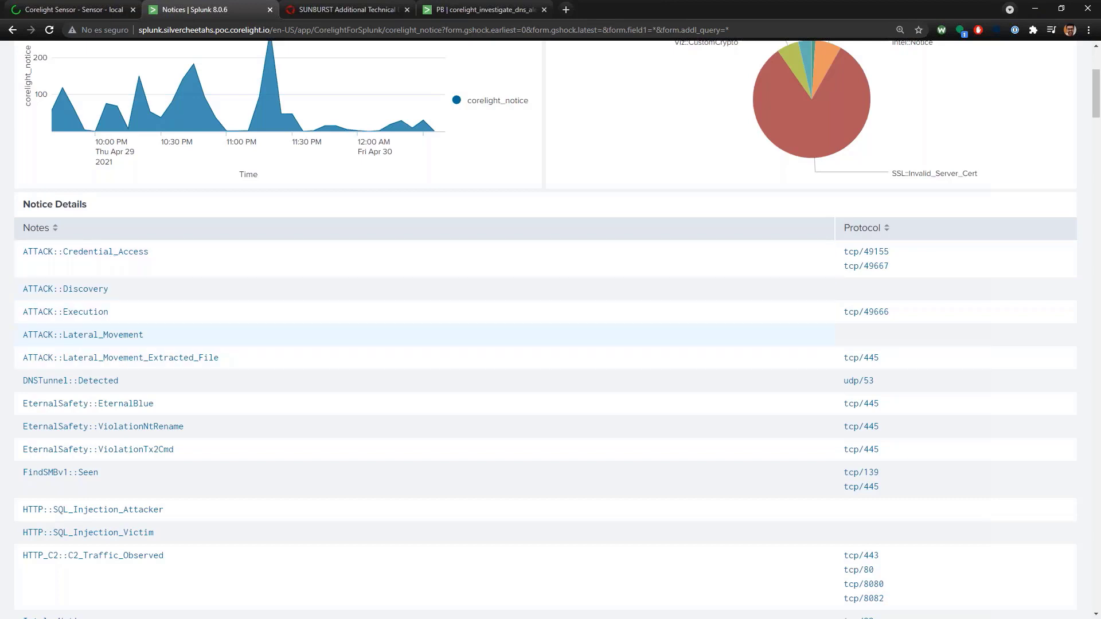
pyautogui.scroll(-2, 114, 347)
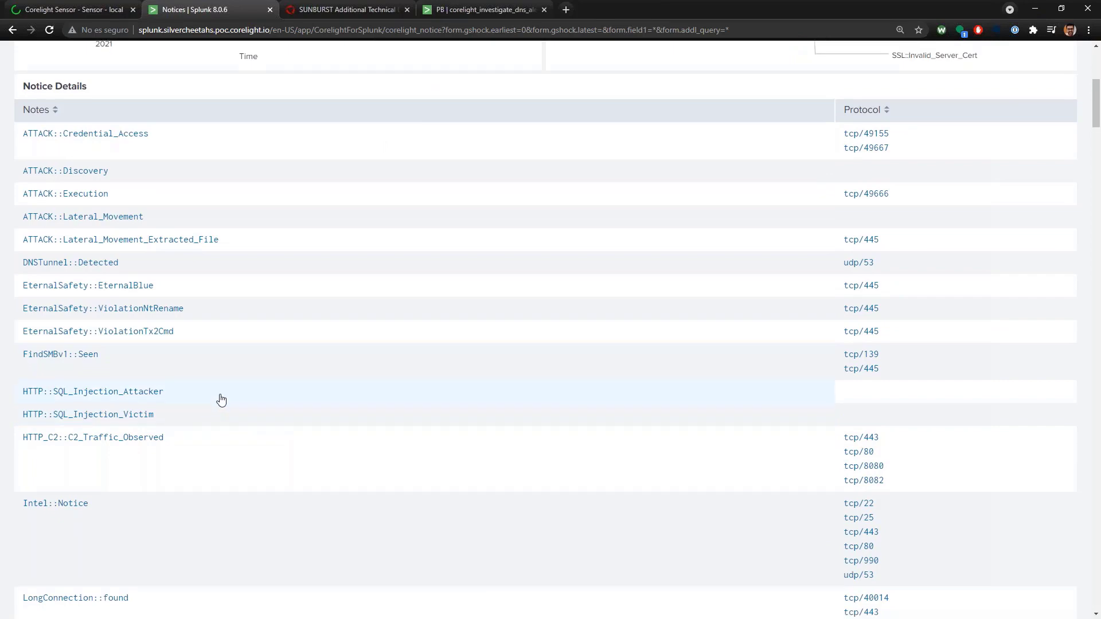
pyautogui.scroll(-3, 221, 398)
pyautogui.scroll(-3, 223, 355)
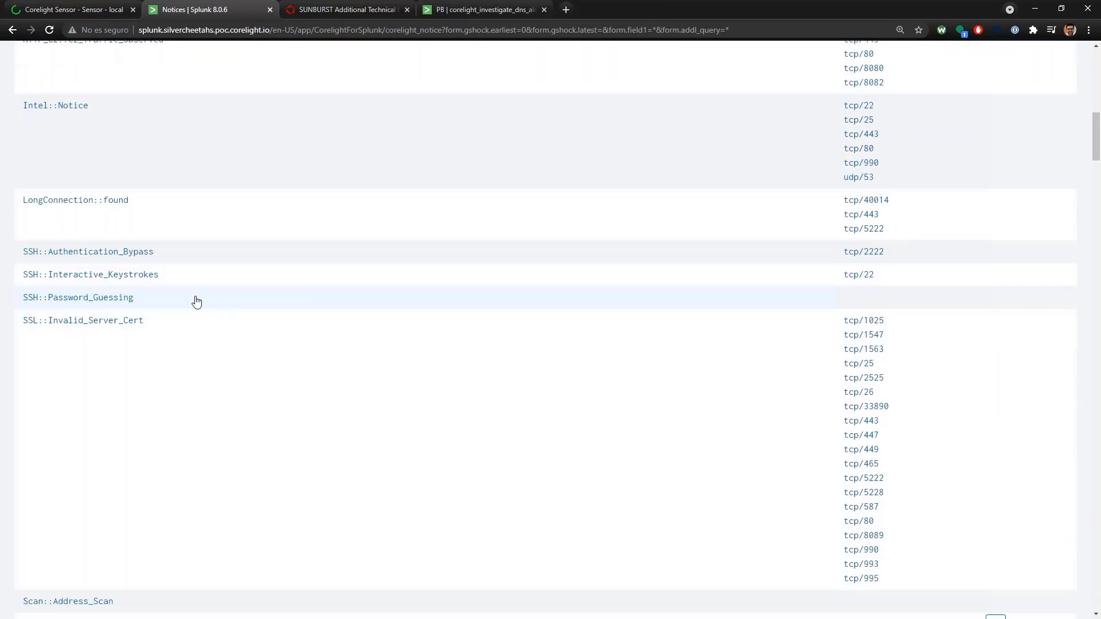
pyautogui.click(149, 276)
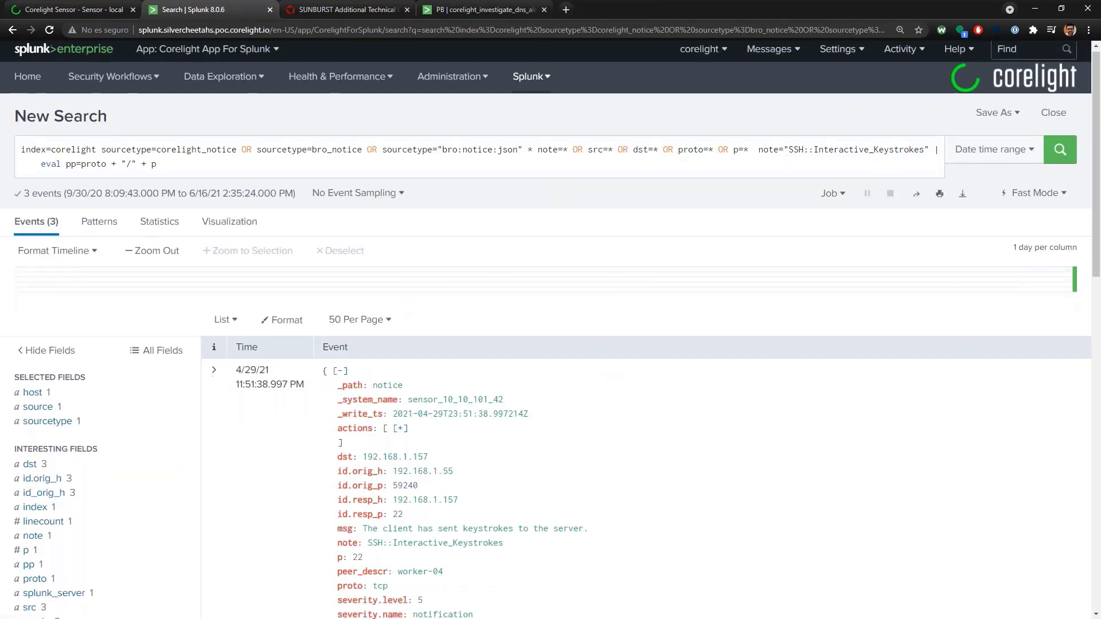
pyautogui.scroll(-10, 400, 310)
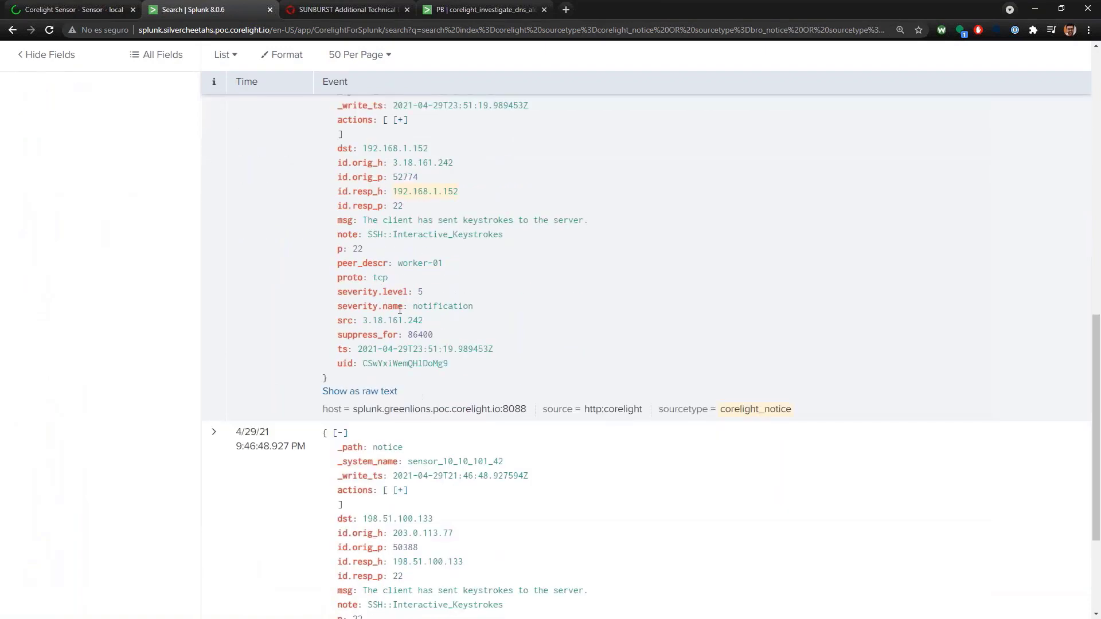
pyautogui.scroll(-3, 400, 310)
pyautogui.hotkey('alt', 'Left')
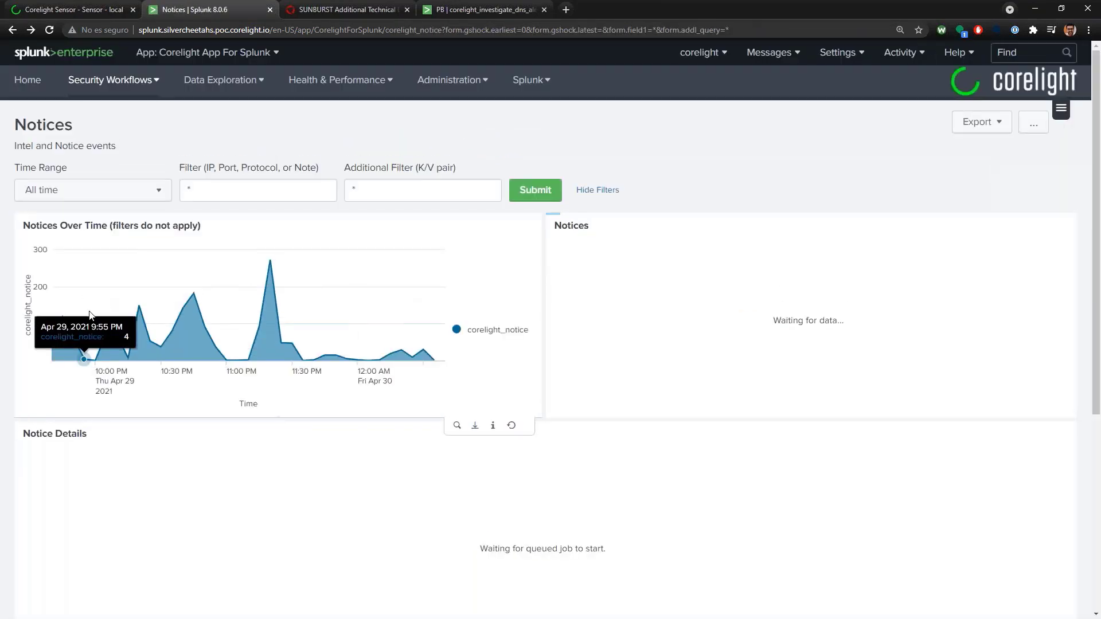
# Filter the Notices dashboard by the note SSH::Interactive_Keystrokes, copied from the notice details
pyautogui.scroll(-3, 304, 245)
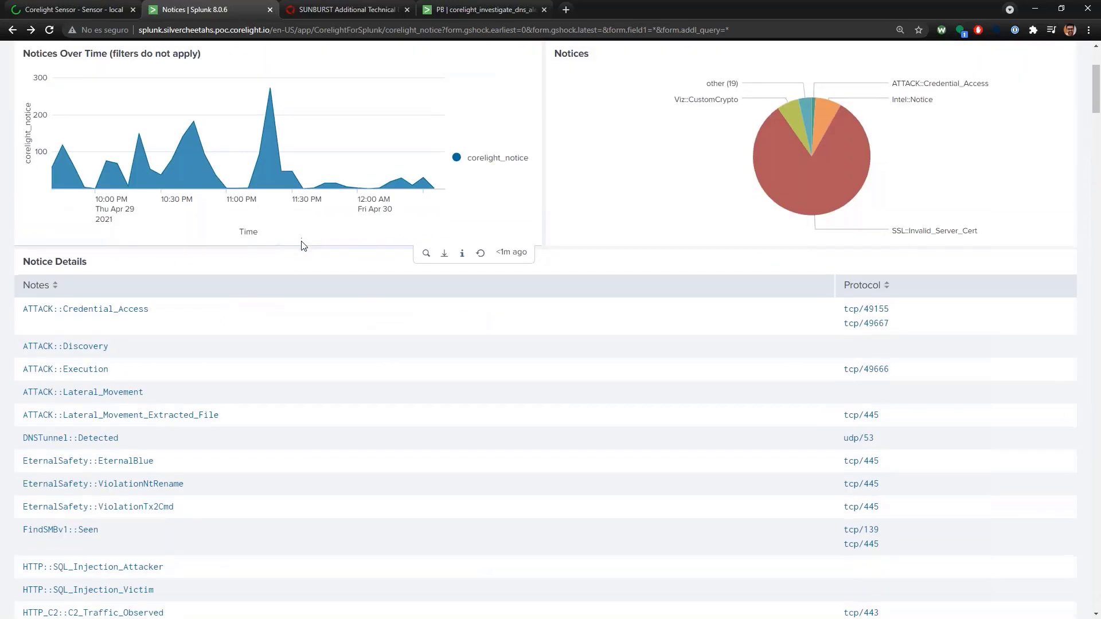
pyautogui.scroll(-6, 304, 245)
pyautogui.scroll(1, 303, 245)
pyautogui.scroll(-4, 303, 245)
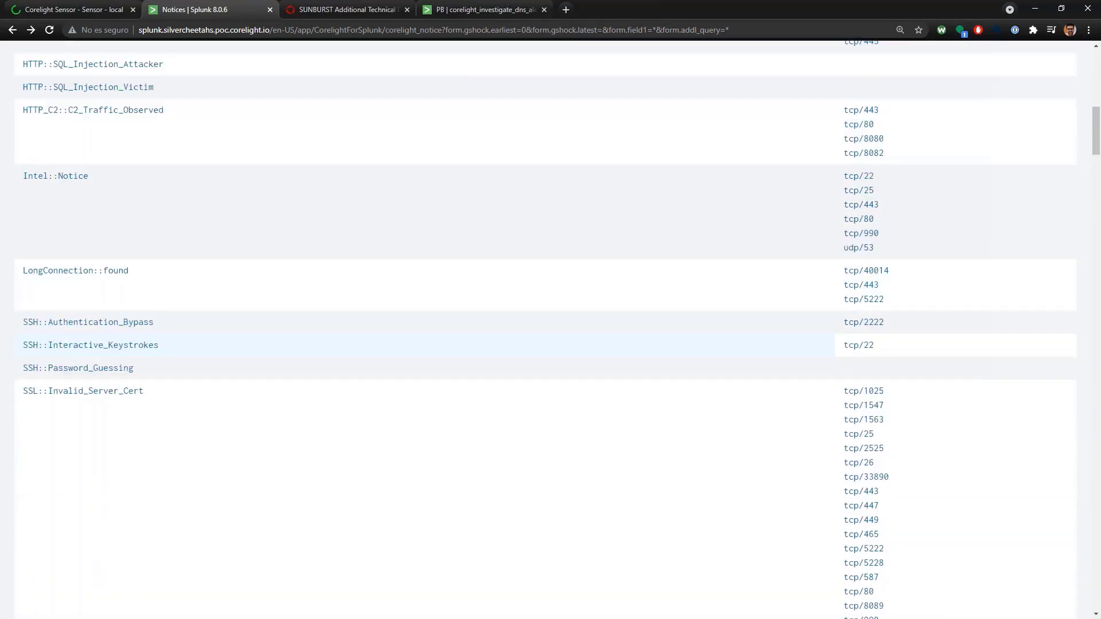
pyautogui.moveTo(172, 337); pyautogui.dragTo(20, 333)
pyautogui.hotkey('ctrl', 'c')
pyautogui.scroll(12, 237, 393)
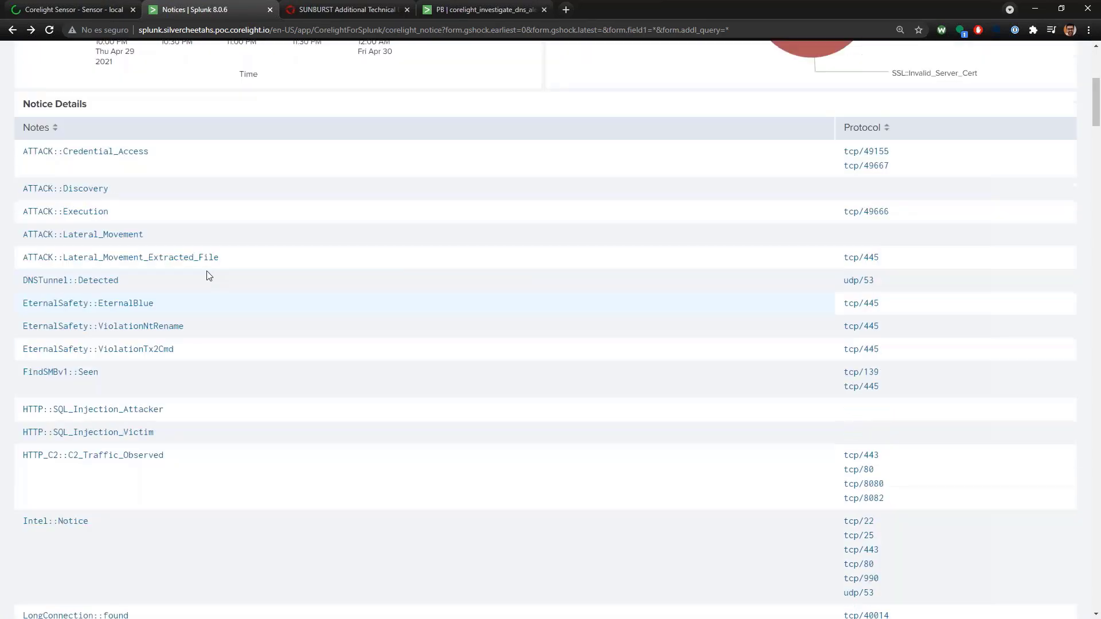
pyautogui.click(208, 189)
pyautogui.hotkey('ctrl', 'v')
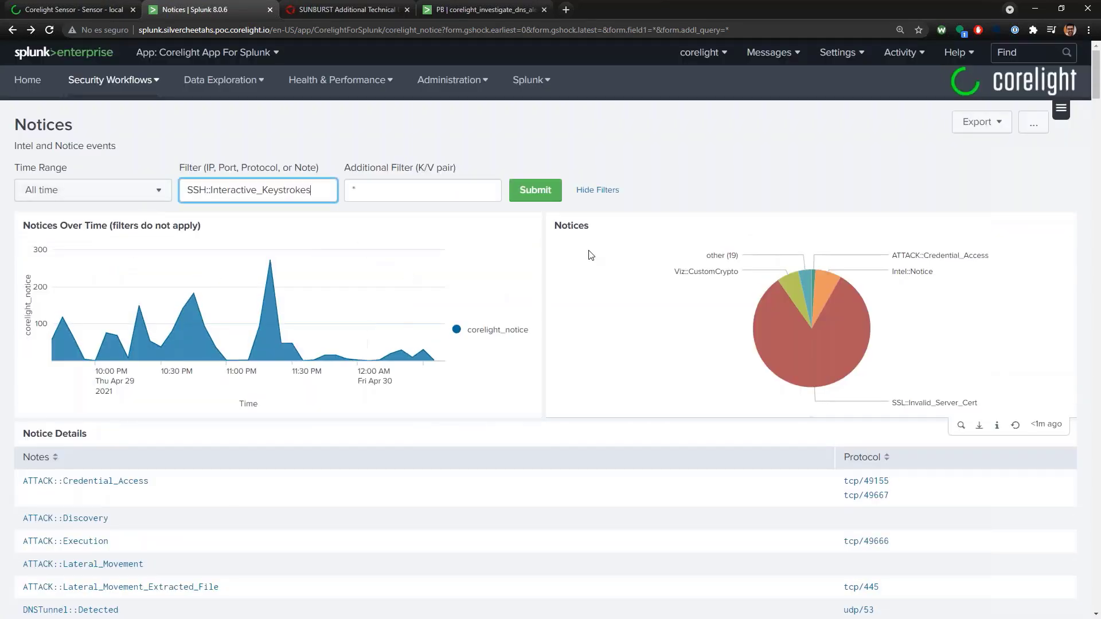
pyautogui.click(535, 189)
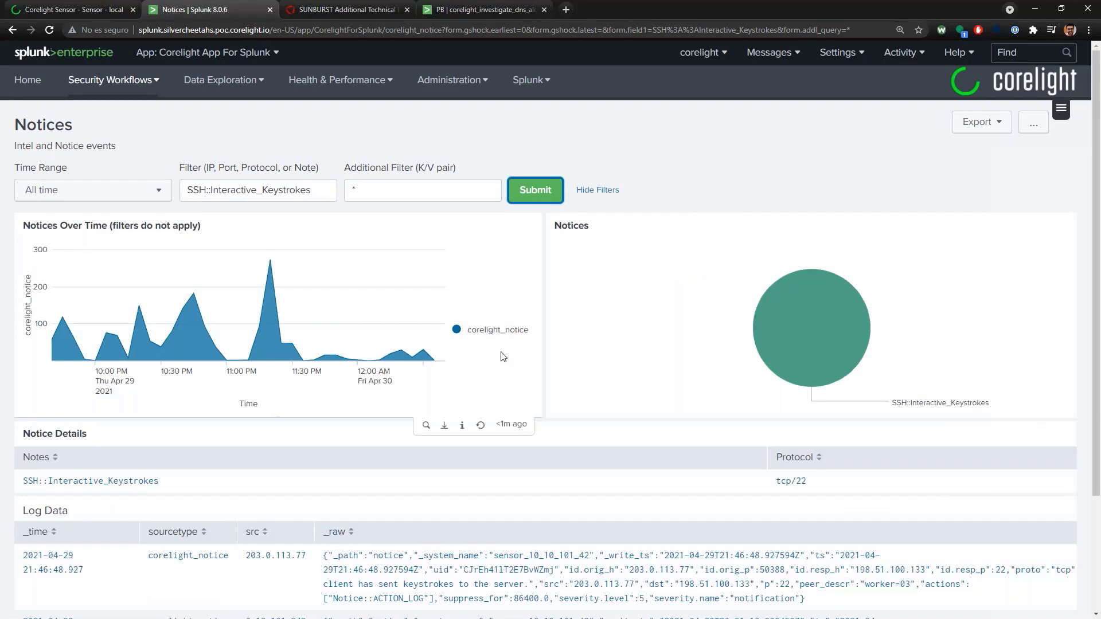
# Open the log entry with source 203.0.113.77 as a search and highlight the uid value in its event details
pyautogui.scroll(-3, 714, 603)
pyautogui.scroll(2, 405, 349)
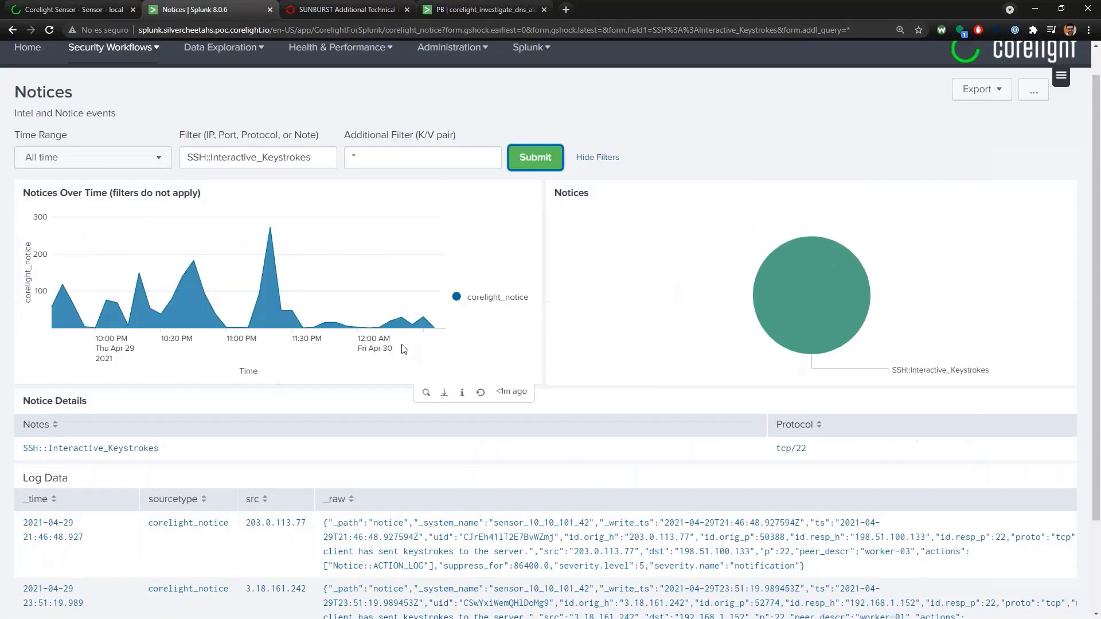
pyautogui.scroll(-3, 405, 351)
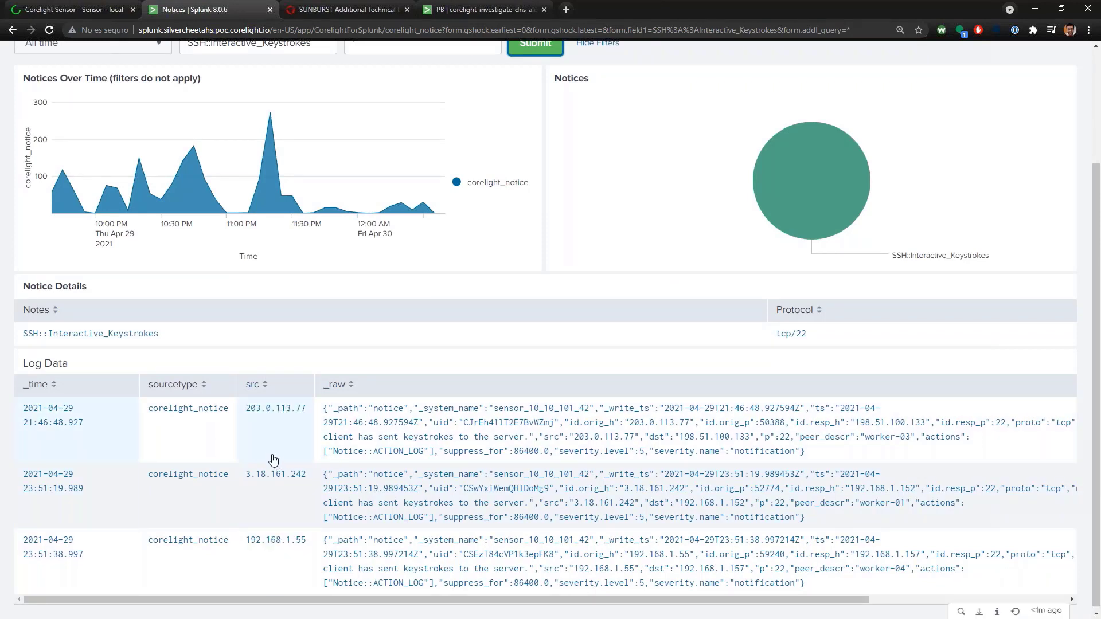
pyautogui.click(405, 439)
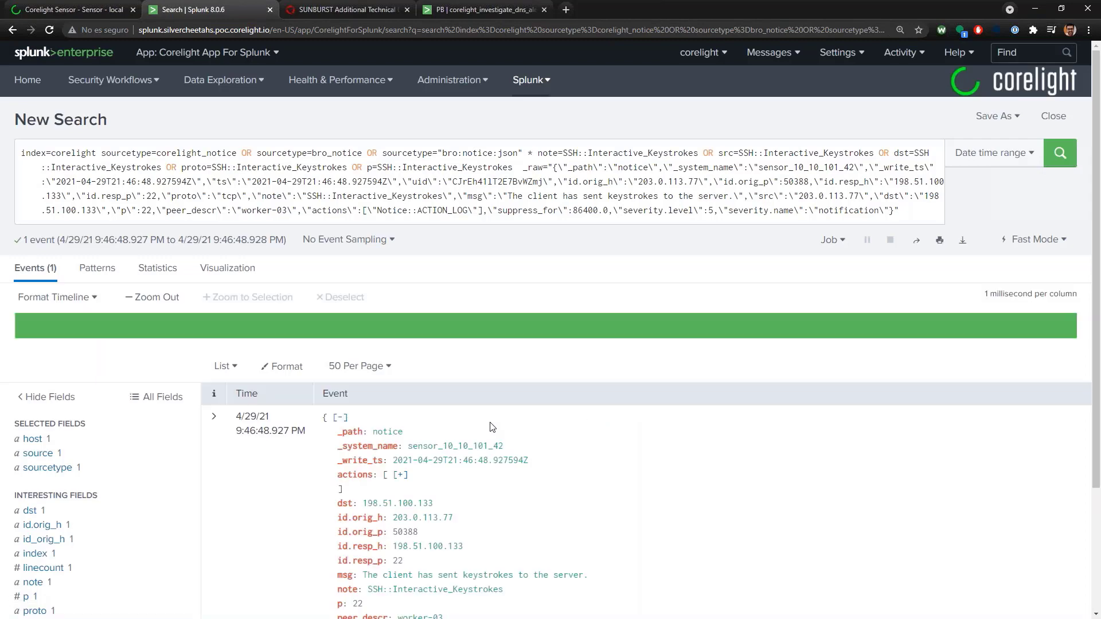
pyautogui.scroll(-2, 482, 396)
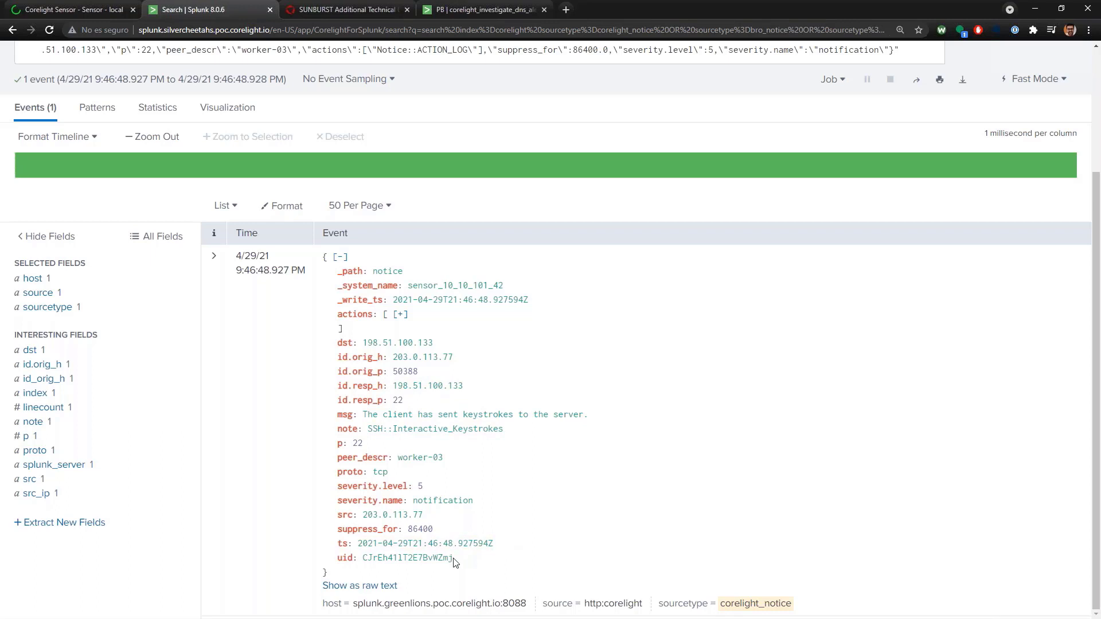
pyautogui.moveTo(454, 558); pyautogui.dragTo(364, 558)
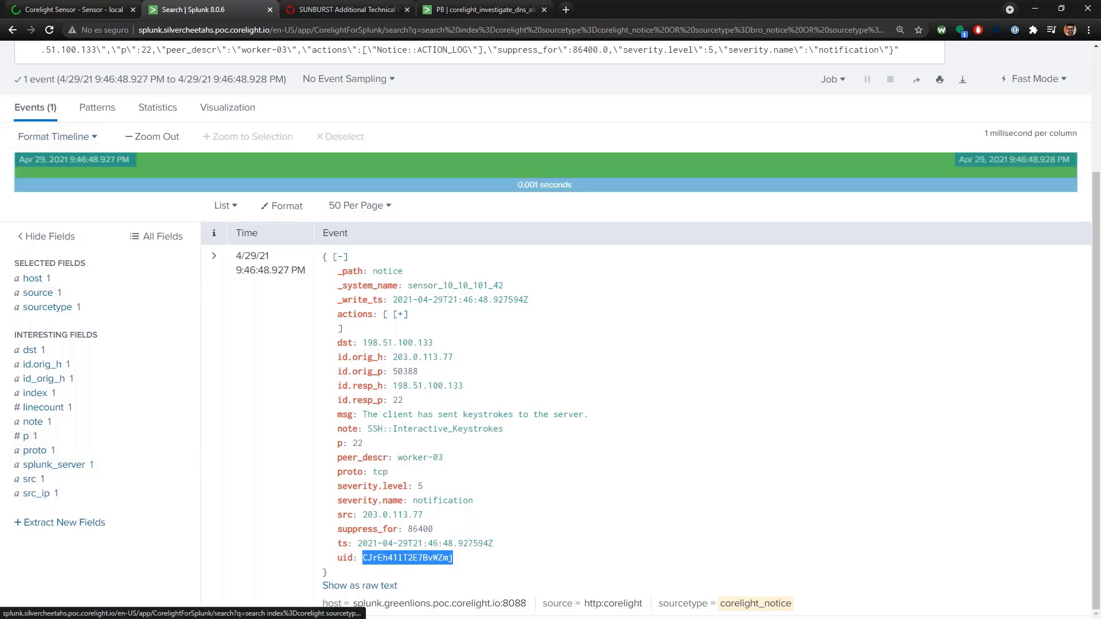
# Open the Intel security workflow and set its time range to All time
pyautogui.scroll(3, 172, 240)
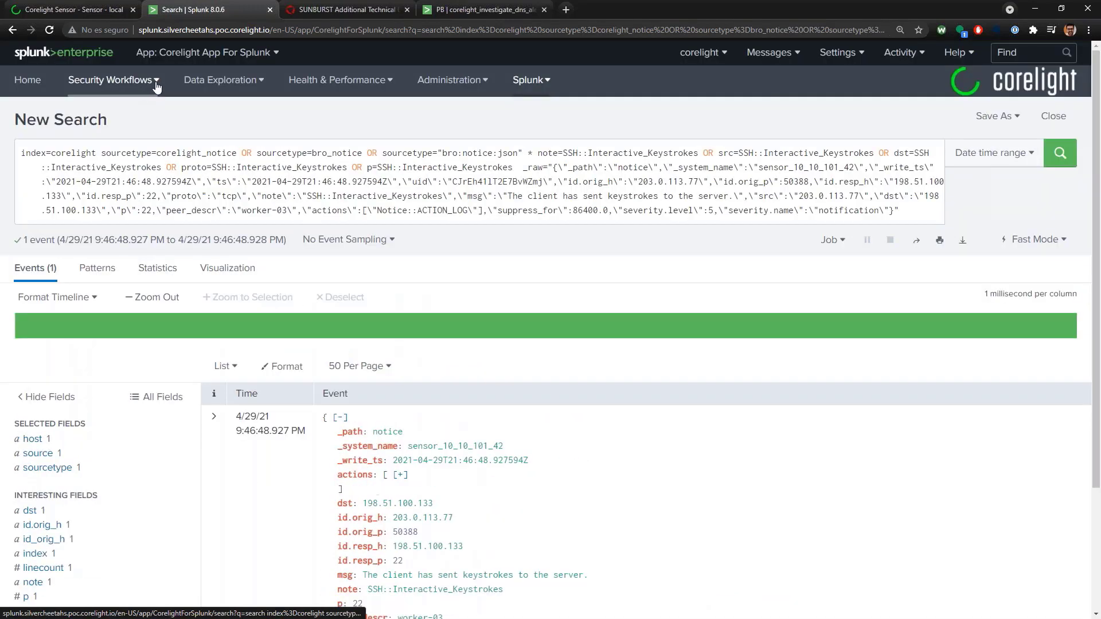
pyautogui.click(155, 85)
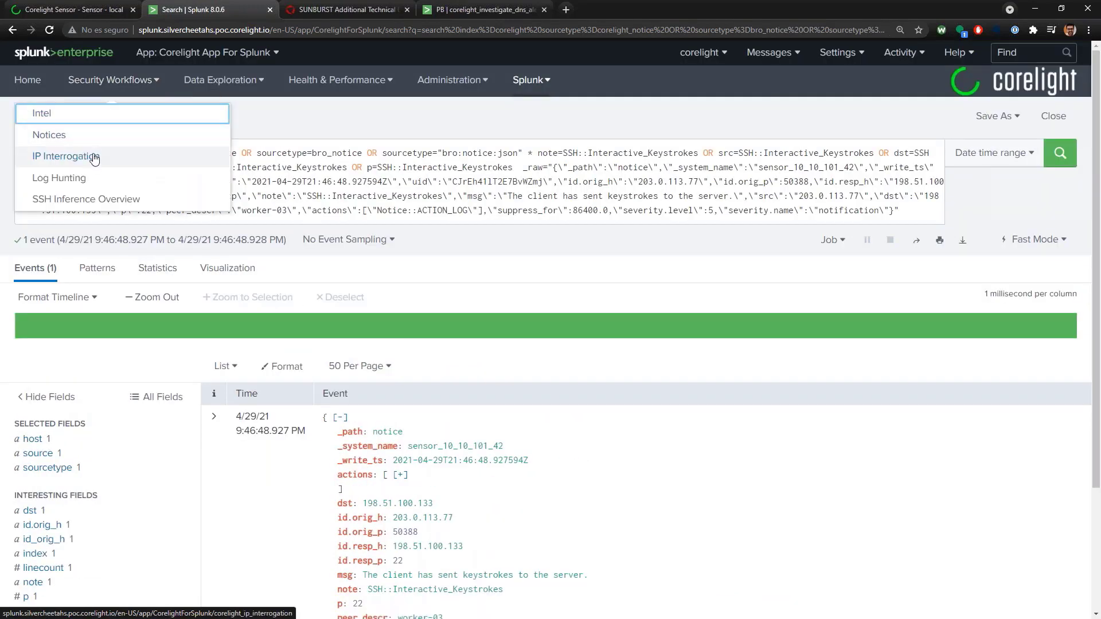
pyautogui.click(46, 114)
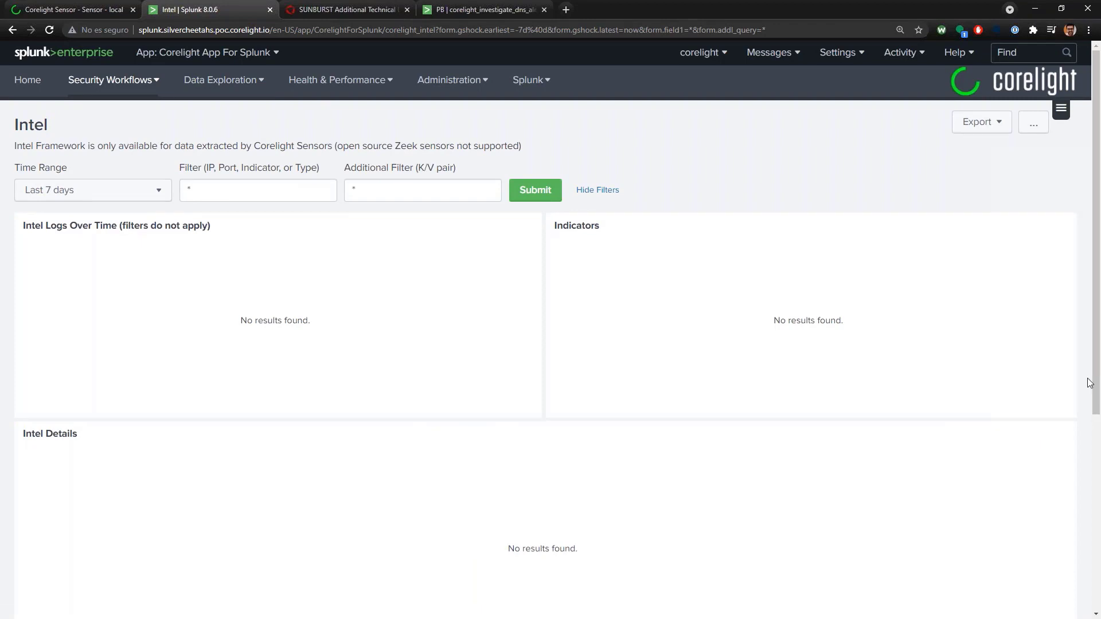
pyautogui.click(129, 196)
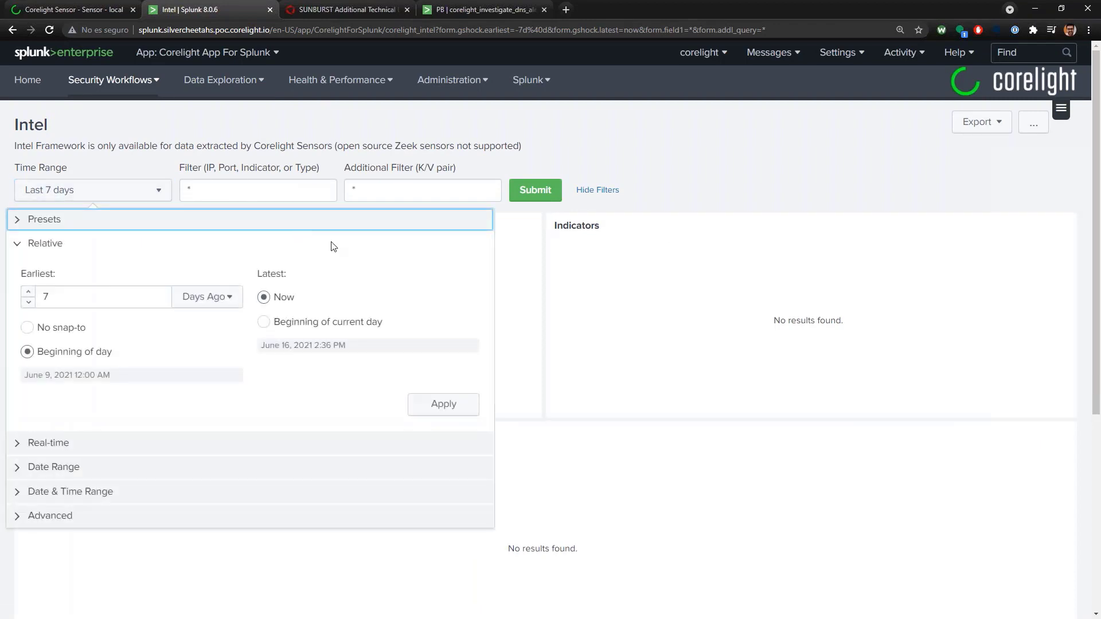
pyautogui.click(354, 221)
pyautogui.click(416, 267)
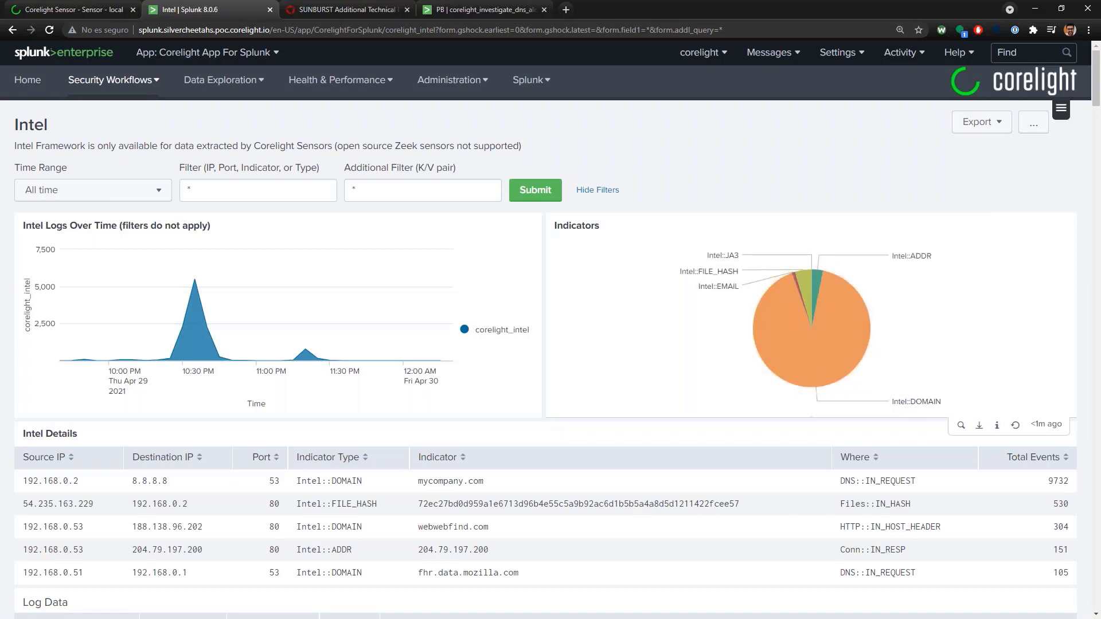
# Filter the Intel dashboard by the indicator webwebfind.com, copied from the Intel Details table
pyautogui.moveTo(923, 405)
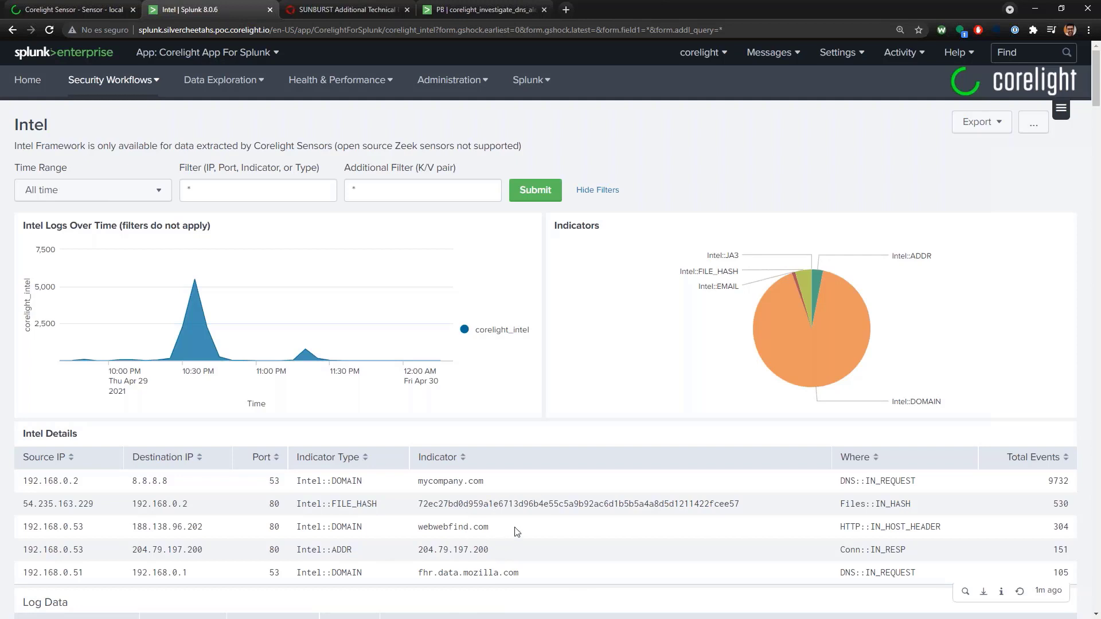
pyautogui.moveTo(496, 527); pyautogui.dragTo(418, 526)
pyautogui.hotkey('ctrl', 'c')
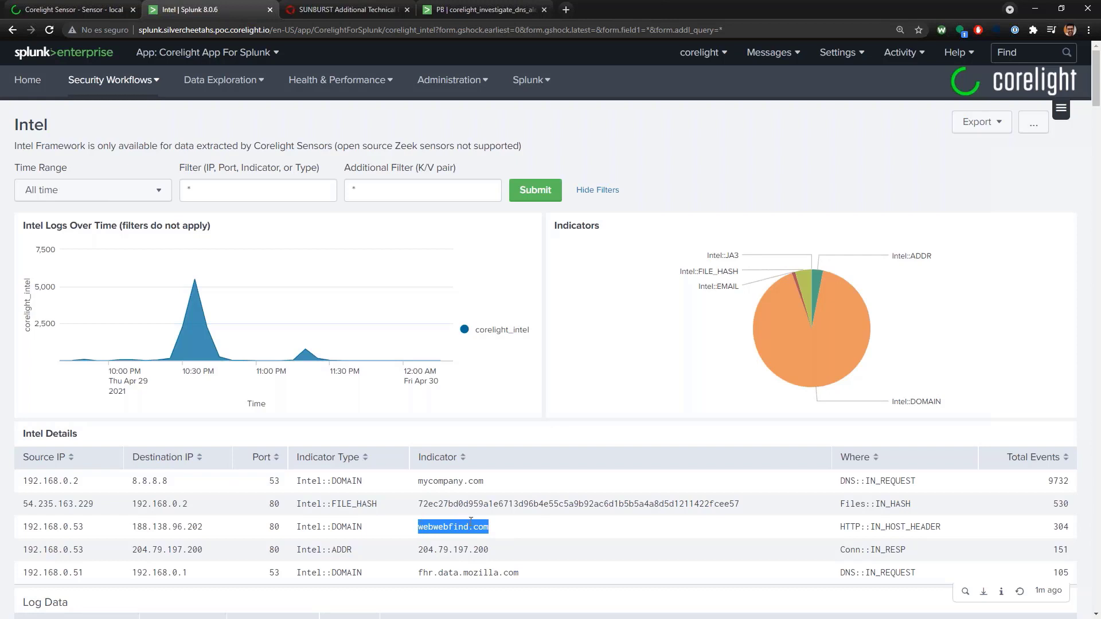
pyautogui.doubleClick(201, 194)
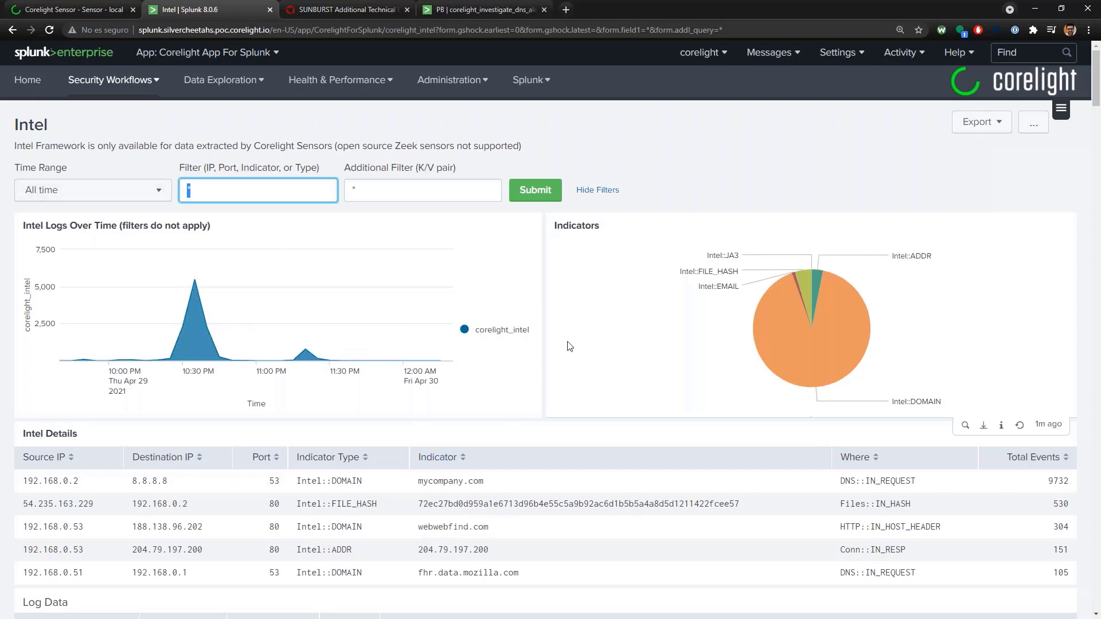
pyautogui.hotkey('ctrl', 'v')
pyautogui.click(535, 190)
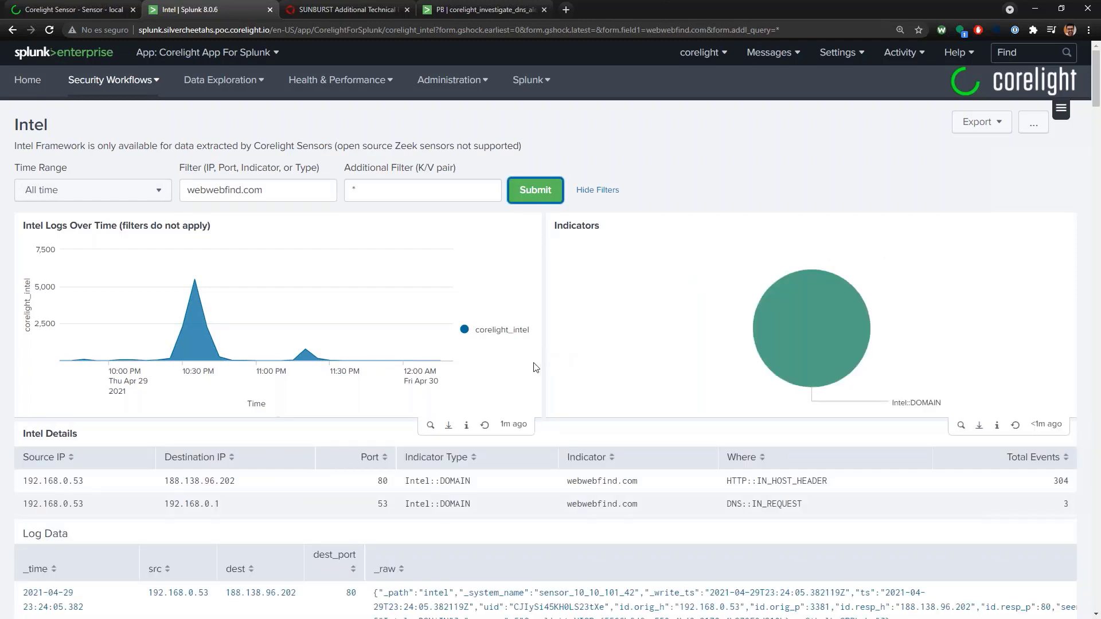
# Highlight the source IP in Intel Details, then open the first Log Data entry as a search and copy its uid value
pyautogui.scroll(-1, 535, 368)
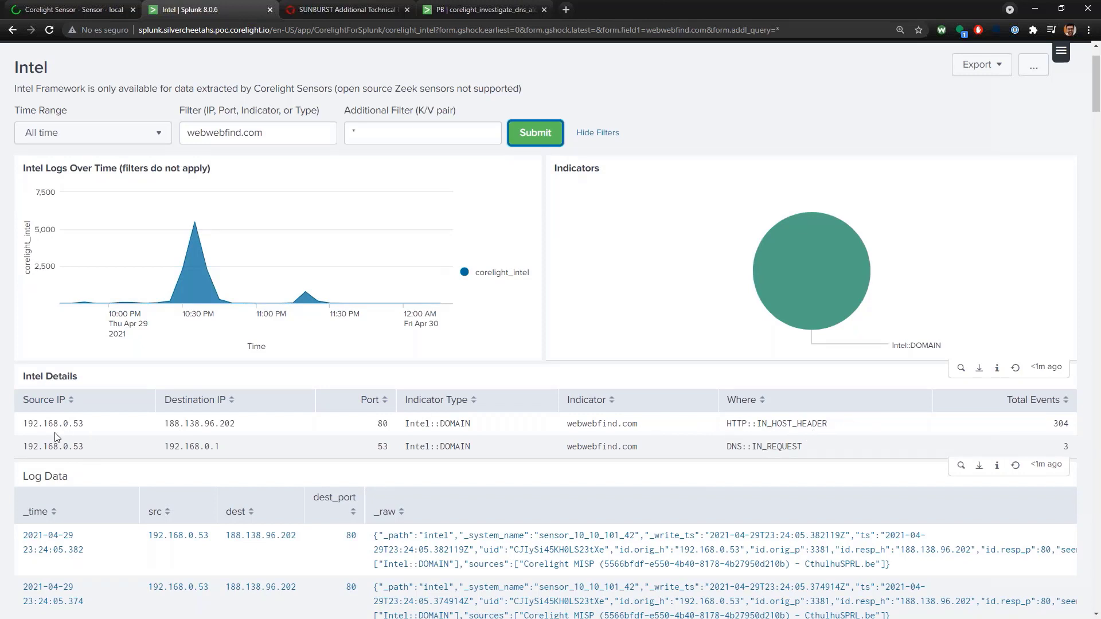
pyautogui.moveTo(84, 424); pyautogui.dragTo(28, 424)
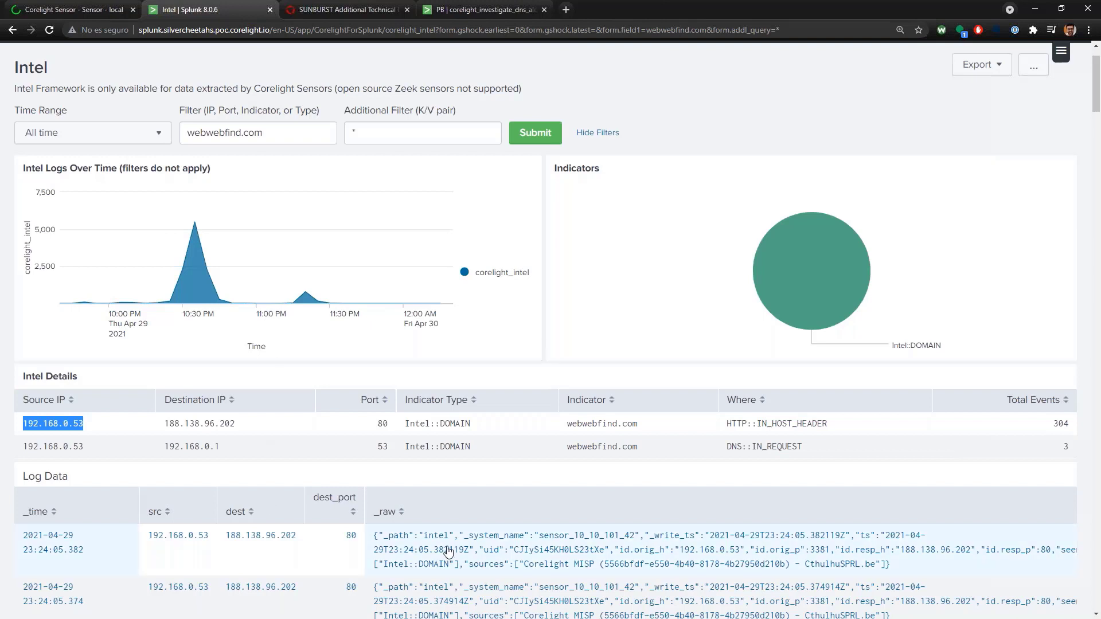
pyautogui.click(481, 543)
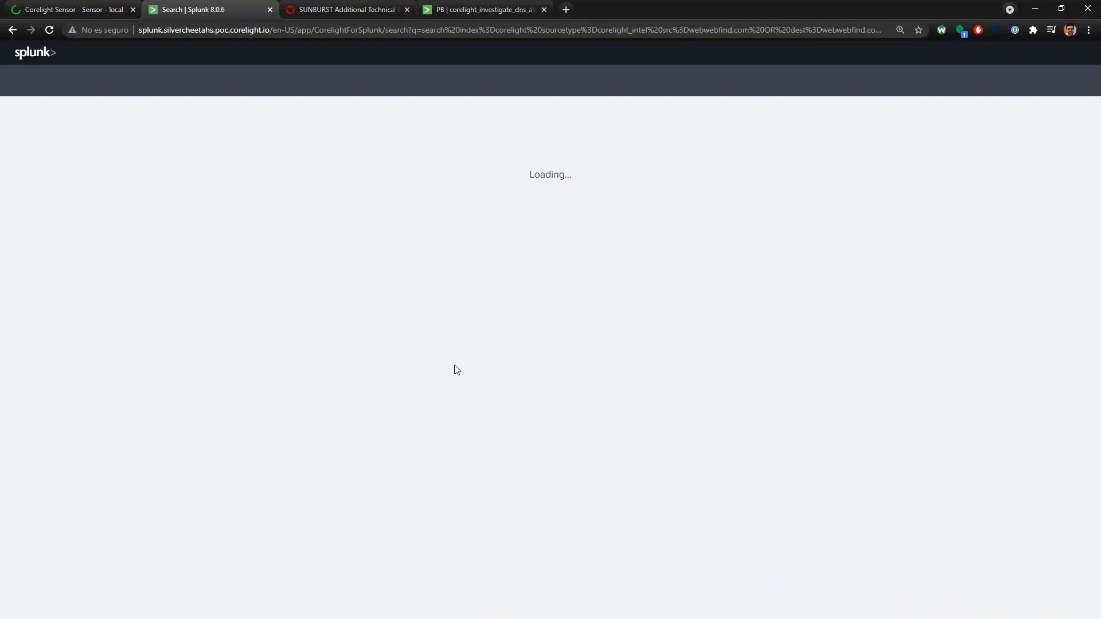
pyautogui.scroll(-2, 482, 473)
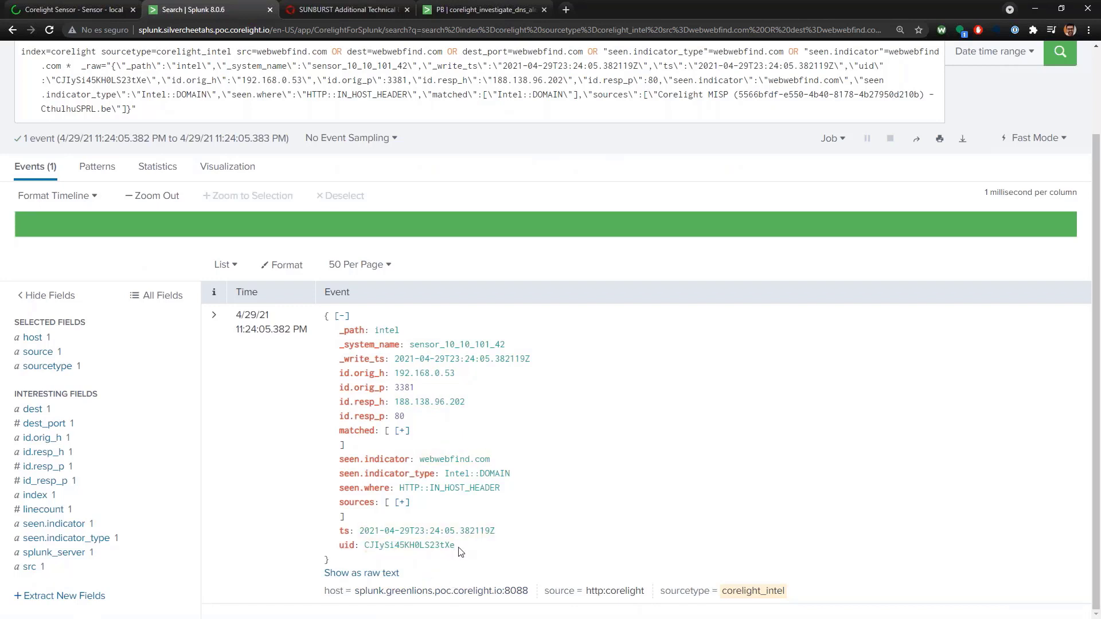
pyautogui.moveTo(455, 546); pyautogui.dragTo(364, 545)
pyautogui.hotkey('ctrl', 'c')
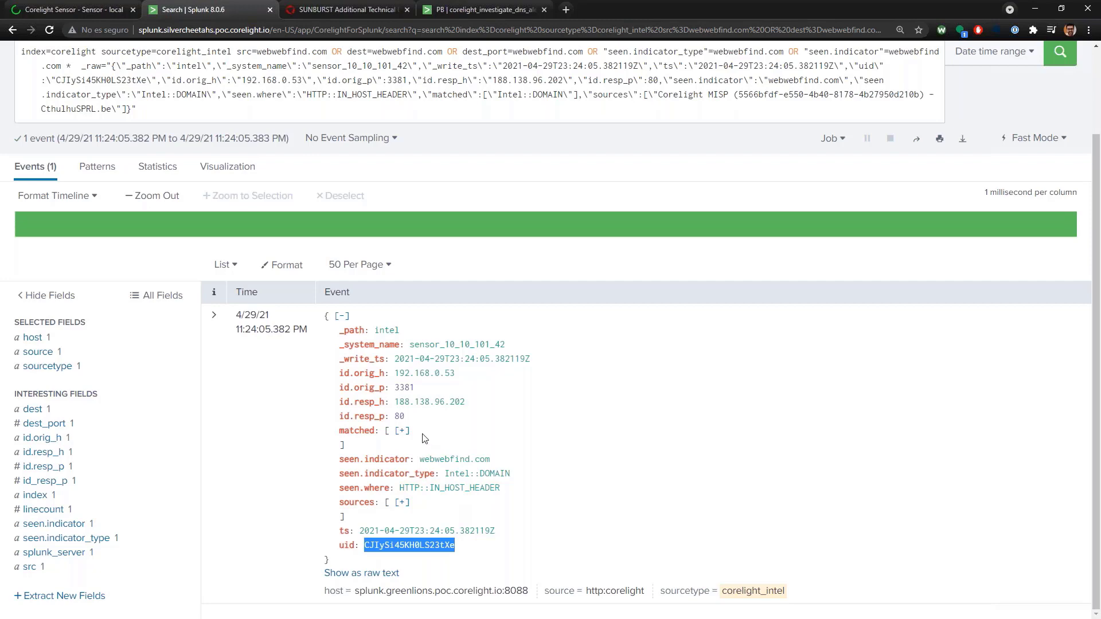
# Replace the search query with index=corelight uid=CJIySi45KH0LS23tXe, reusing the copied uid, and run it
pyautogui.scroll(2, 424, 438)
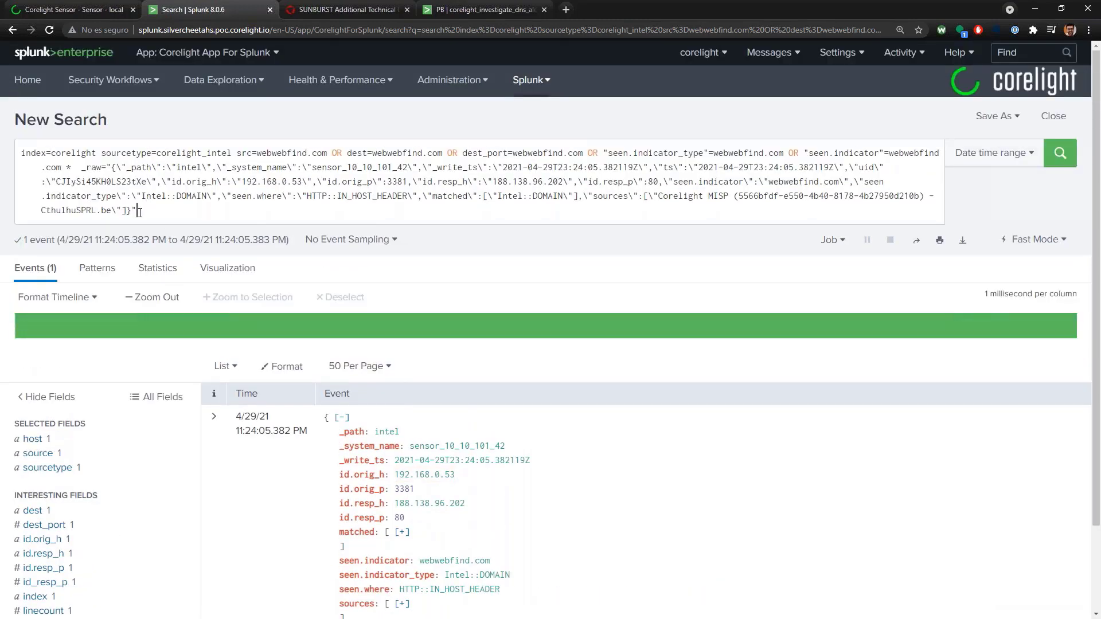
pyautogui.moveTo(139, 212); pyautogui.dragTo(101, 153)
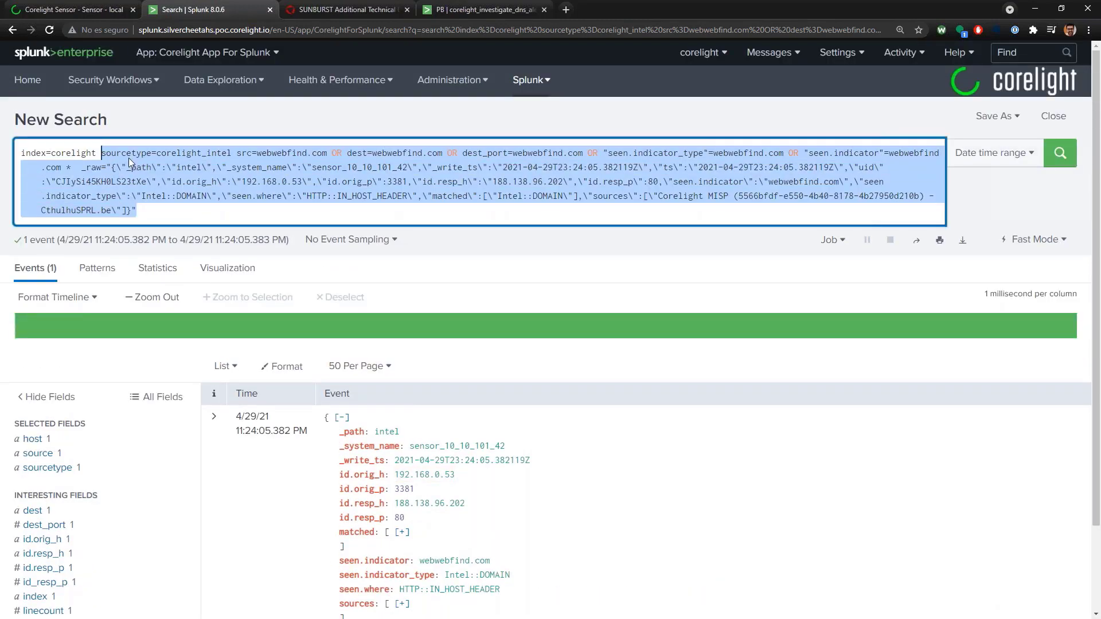
pyautogui.press('BackSpace')
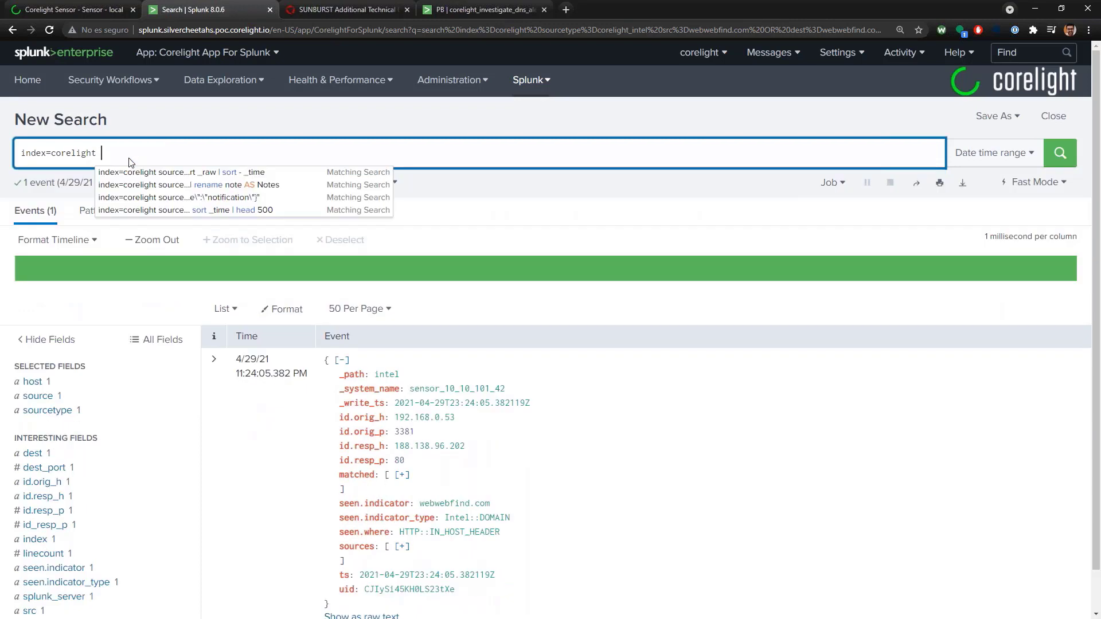
pyautogui.write('uid')
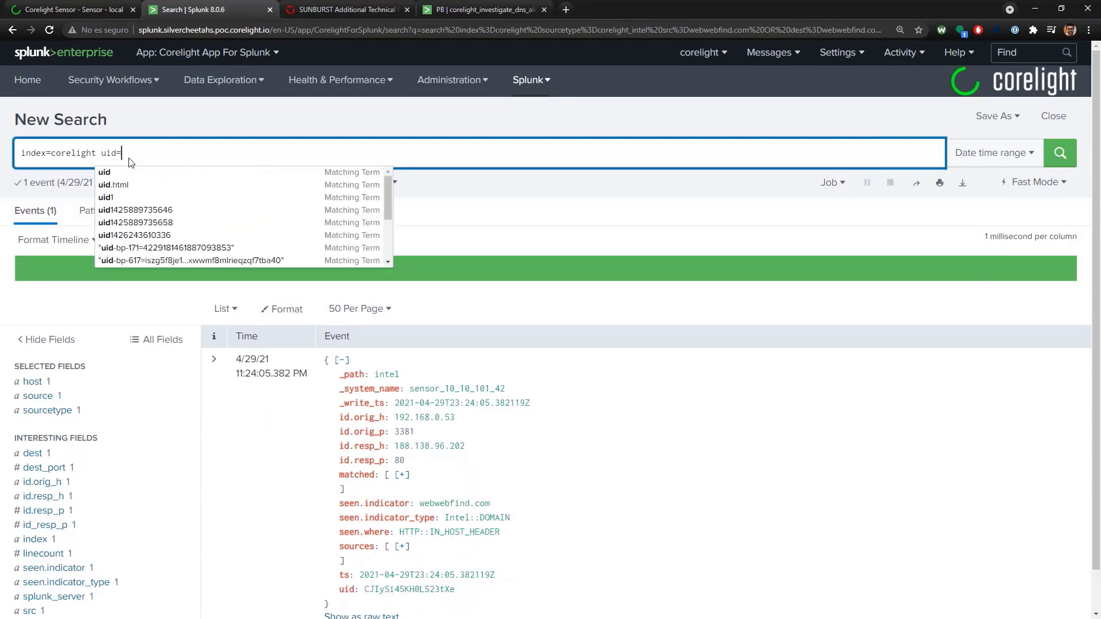
pyautogui.write('=')
pyautogui.hotkey('ctrl', 'v')
pyautogui.press('Return')
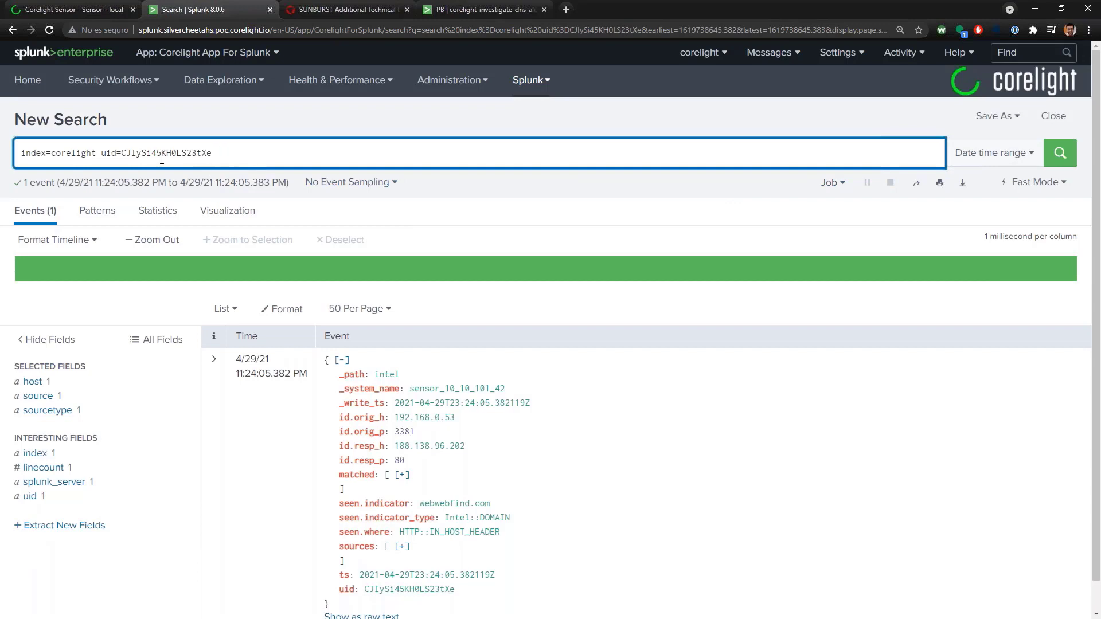
# Set the search's time range to All time and highlight the number of events found
pyautogui.click(982, 153)
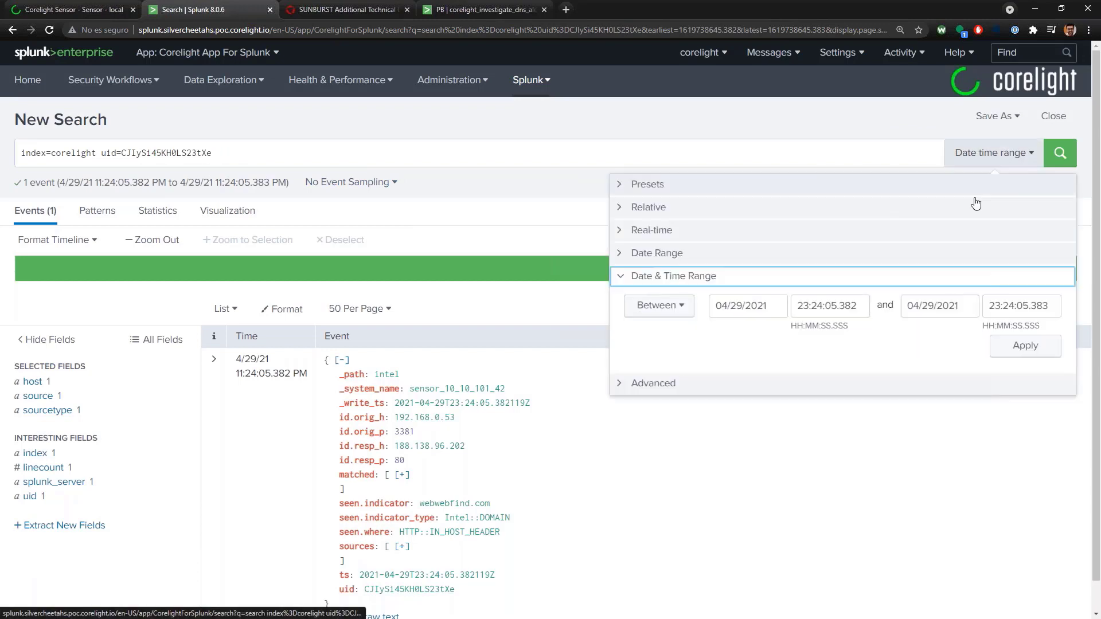
pyautogui.click(947, 186)
pyautogui.click(954, 228)
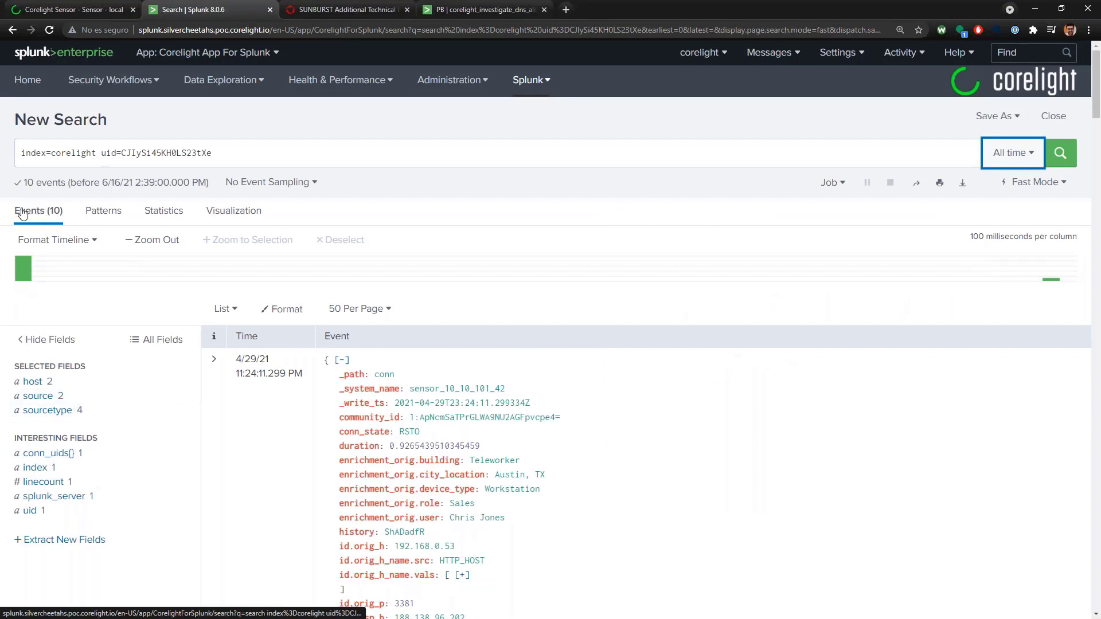
pyautogui.moveTo(25, 181); pyautogui.dragTo(65, 182)
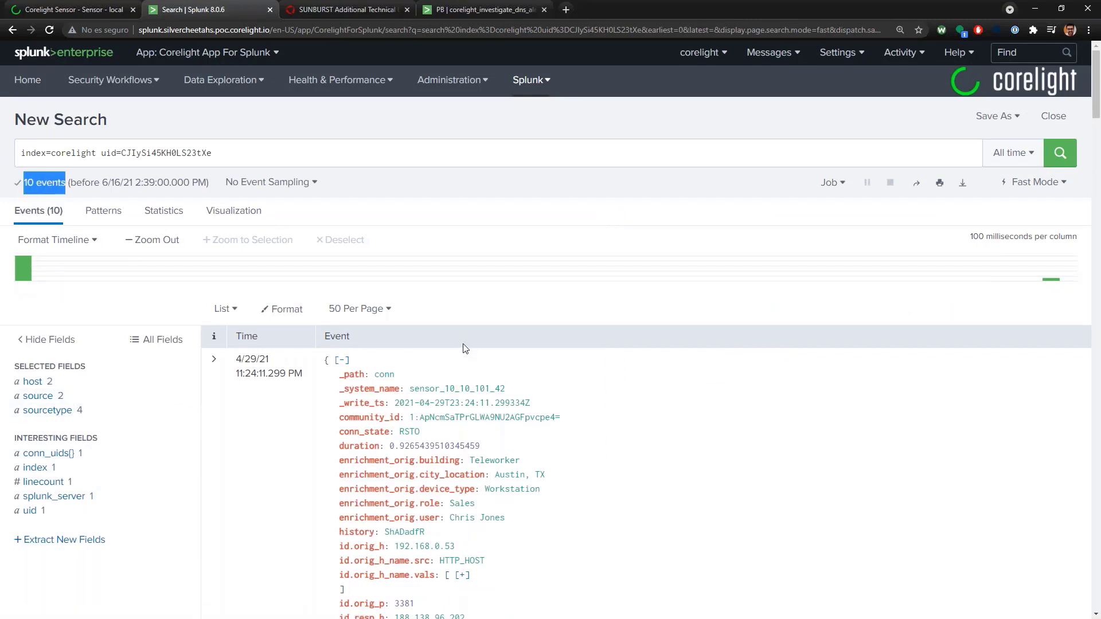
# Show the sourcetype values of the uid search and narrow the results to corelight_conn
pyautogui.scroll(-1, 77, 412)
pyautogui.scroll(-1, 77, 412)
pyautogui.click(38, 338)
pyautogui.click(46, 353)
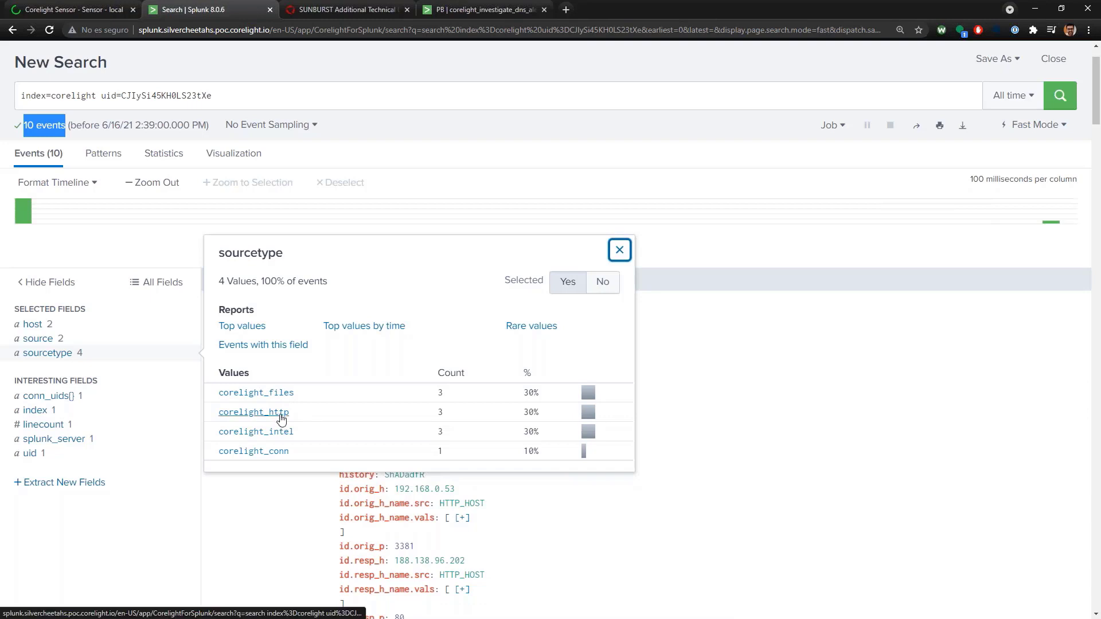
pyautogui.click(277, 456)
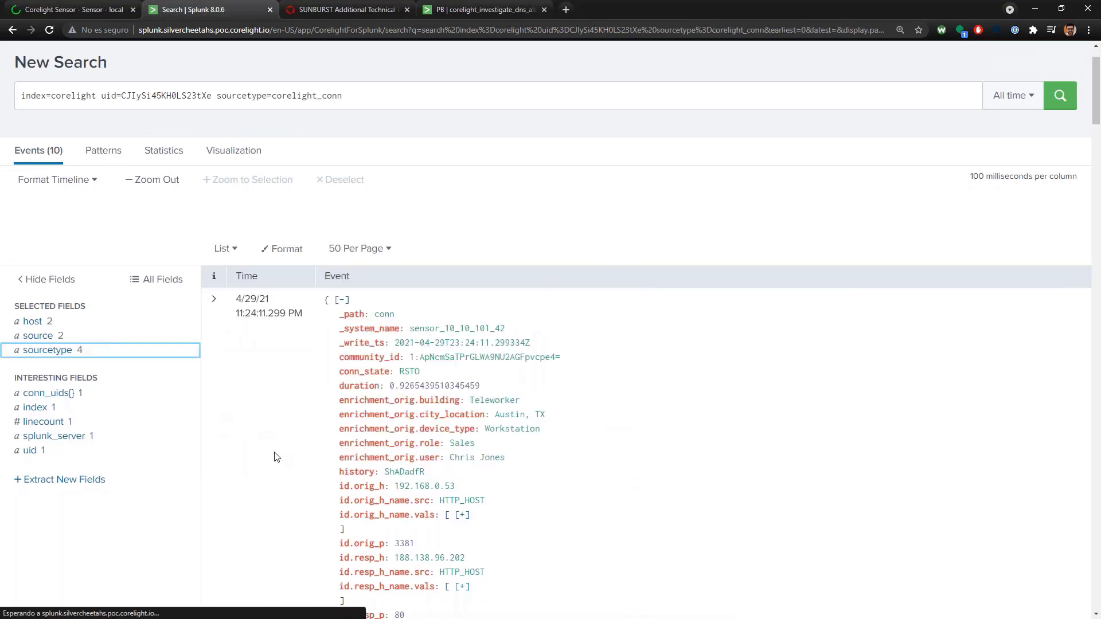
# Examine the connection event's fields and highlight the enrichment_orig.user field and its value
pyautogui.scroll(-3, 631, 344)
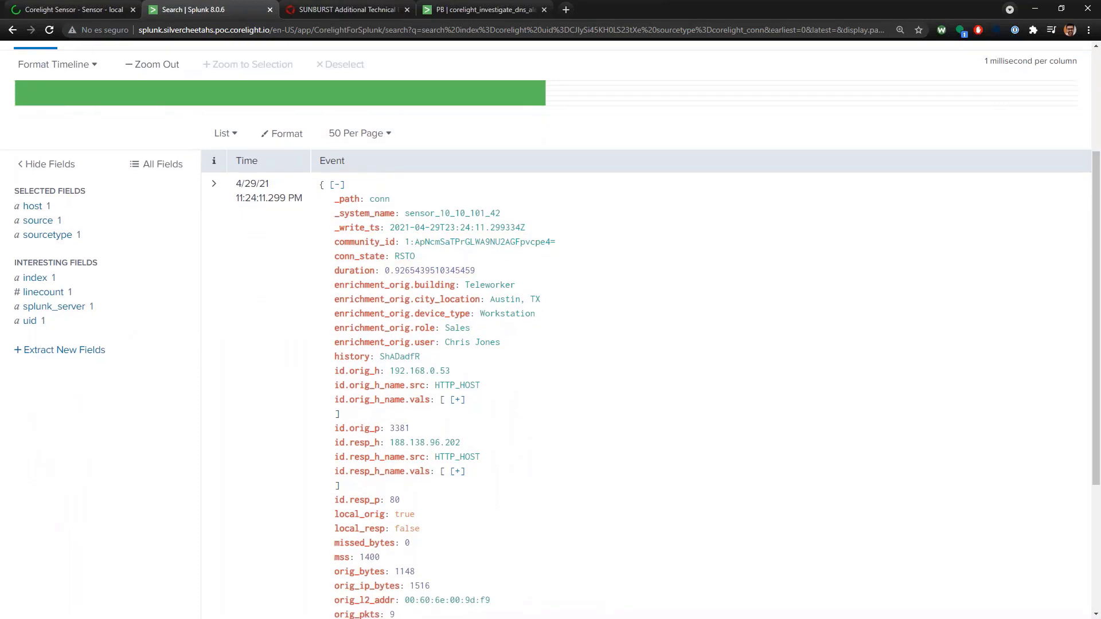
pyautogui.scroll(-4, 481, 567)
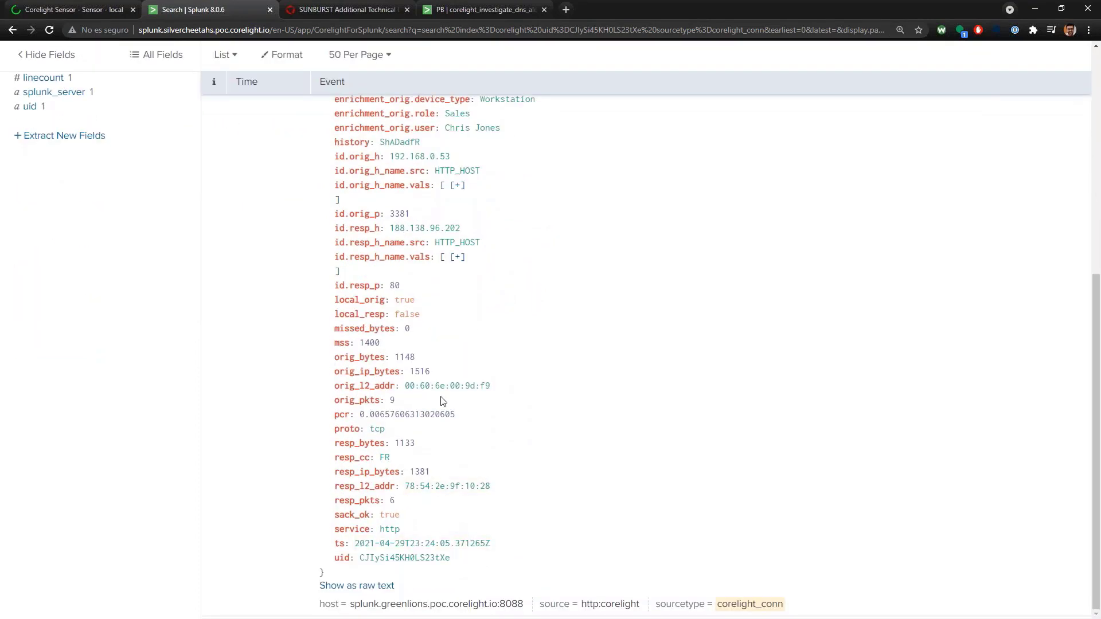
pyautogui.scroll(4, 440, 399)
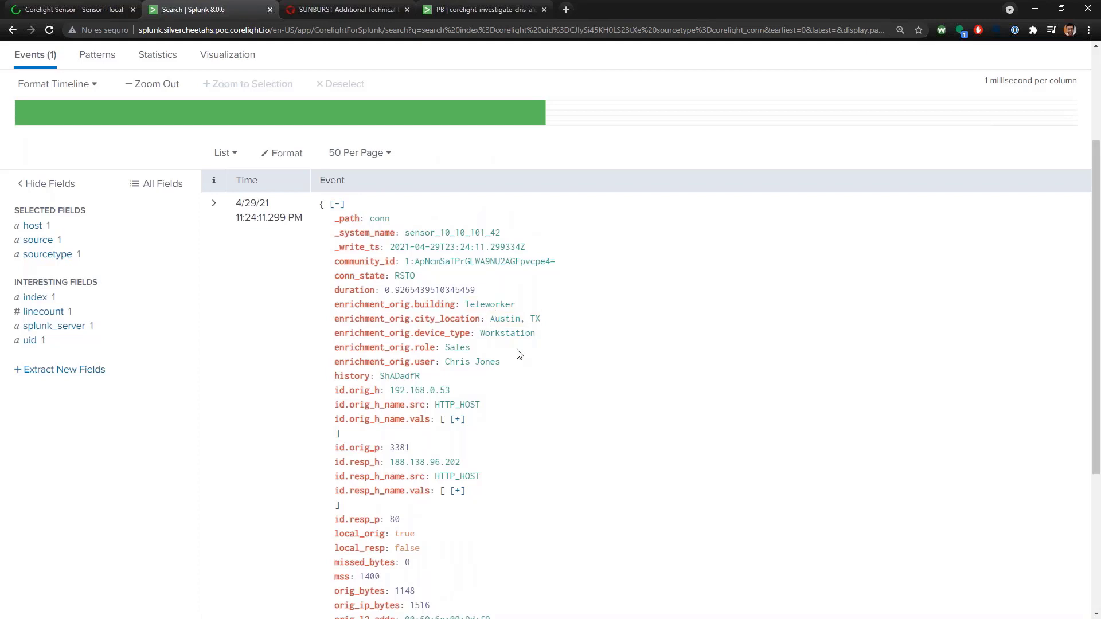
pyautogui.moveTo(335, 365); pyautogui.dragTo(412, 360)
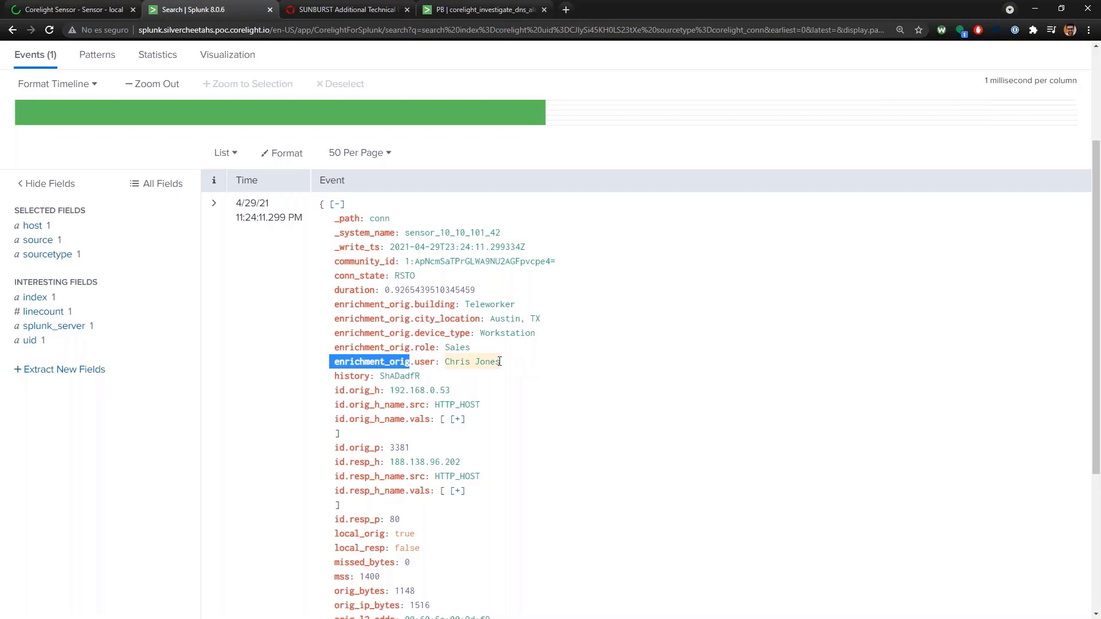
pyautogui.moveTo(502, 362); pyautogui.dragTo(447, 363)
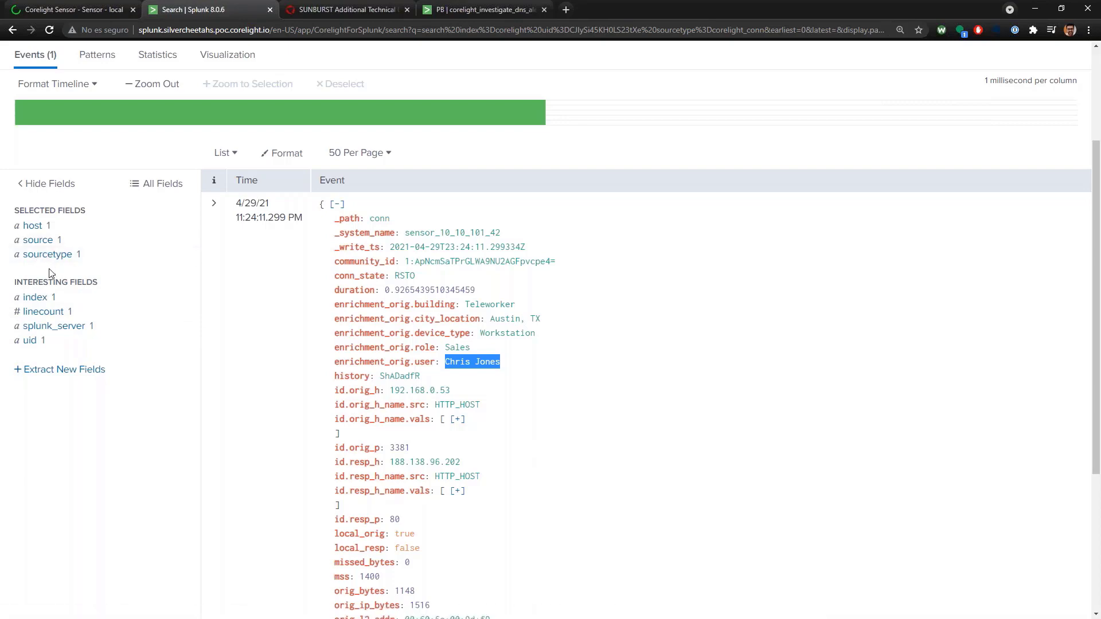
# Return to the unfiltered uid search and narrow its results to the sourcetype corelight_http
pyautogui.hotkey('alt', 'Left')
pyautogui.click(41, 410)
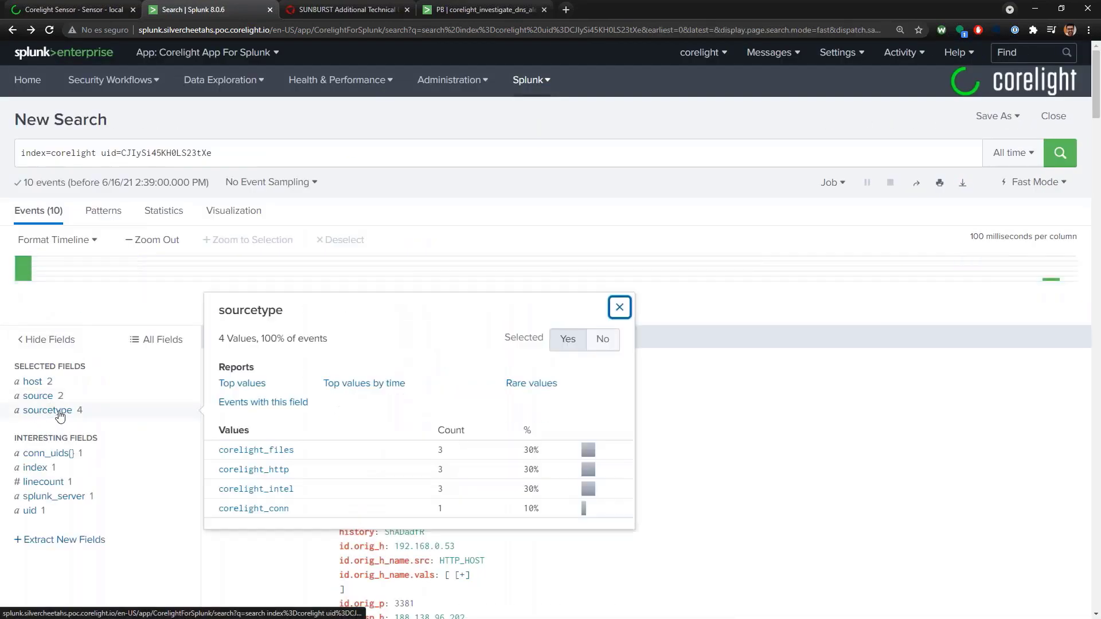
pyautogui.click(263, 473)
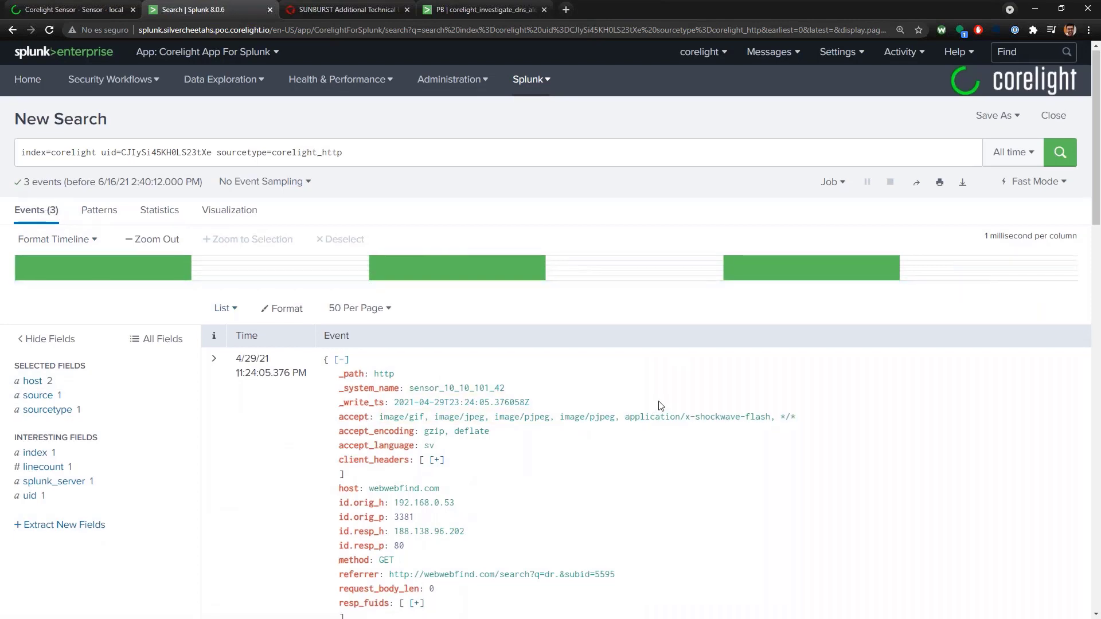
# Examine the HTTP events for webwebfind.com, highlighting the user agent in the first event and the status code in the second
pyautogui.scroll(-2, 564, 404)
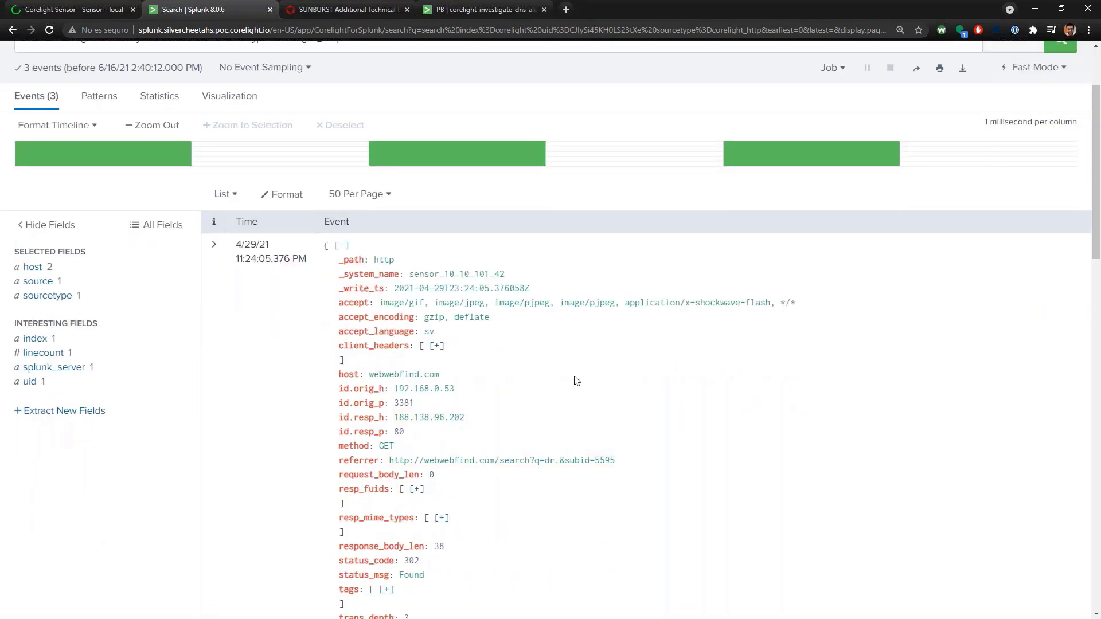
pyautogui.scroll(-1, 502, 554)
pyautogui.scroll(-1, 651, 301)
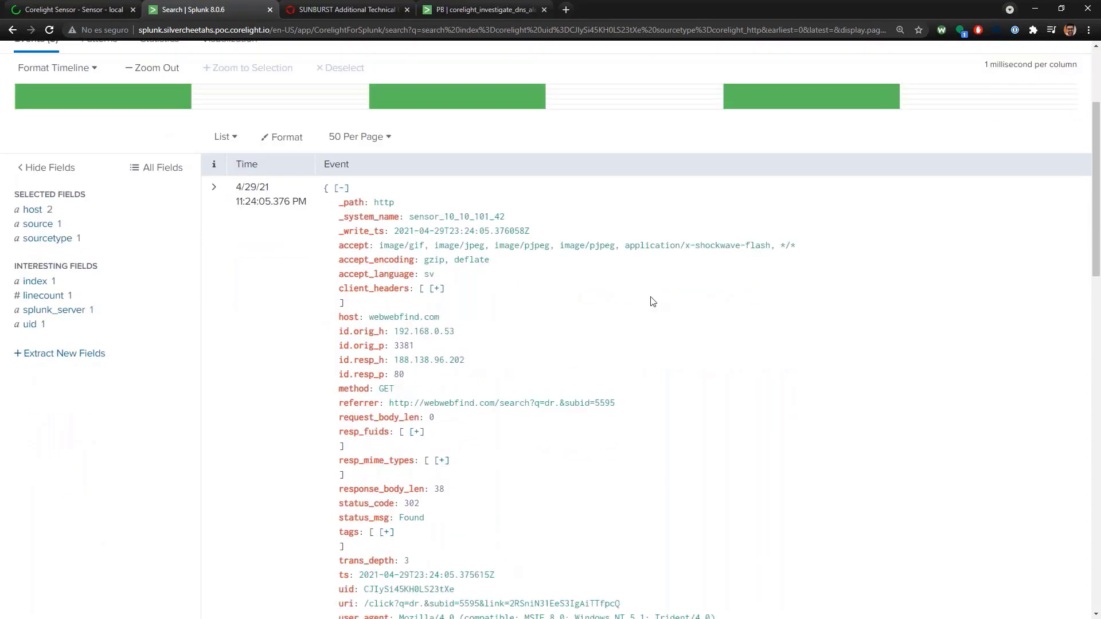
pyautogui.scroll(-1, 607, 361)
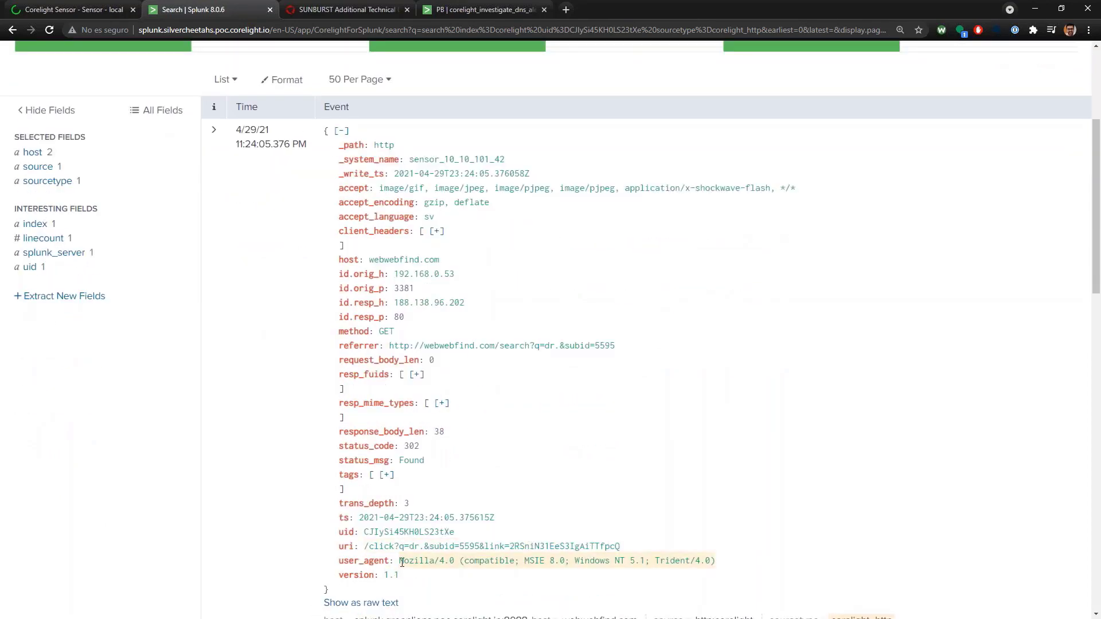
pyautogui.moveTo(401, 561); pyautogui.dragTo(456, 560)
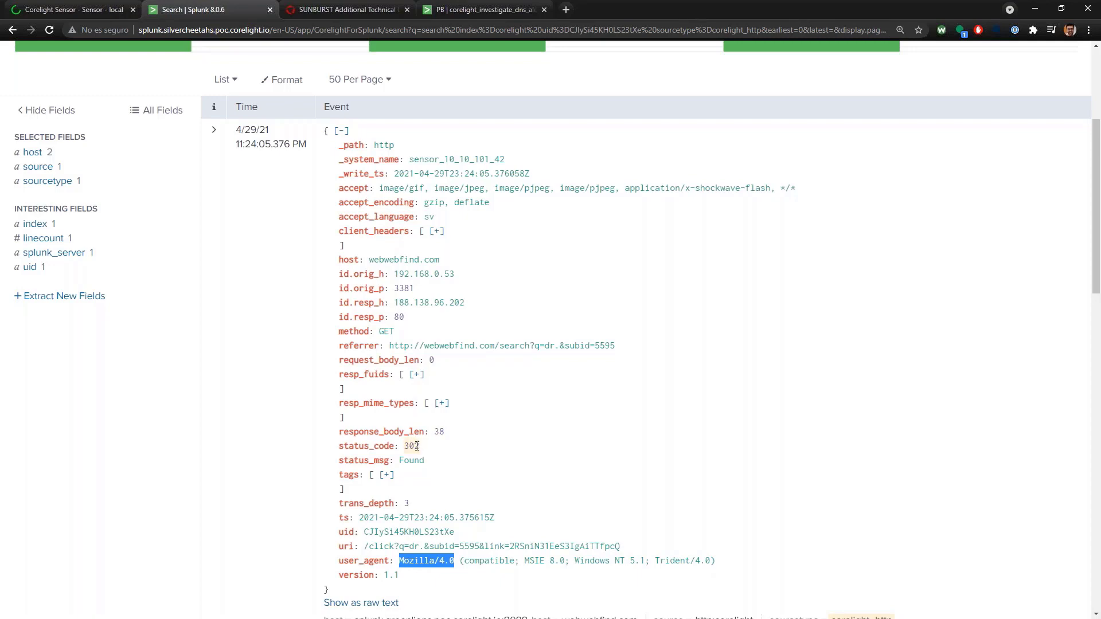
pyautogui.scroll(-8, 410, 446)
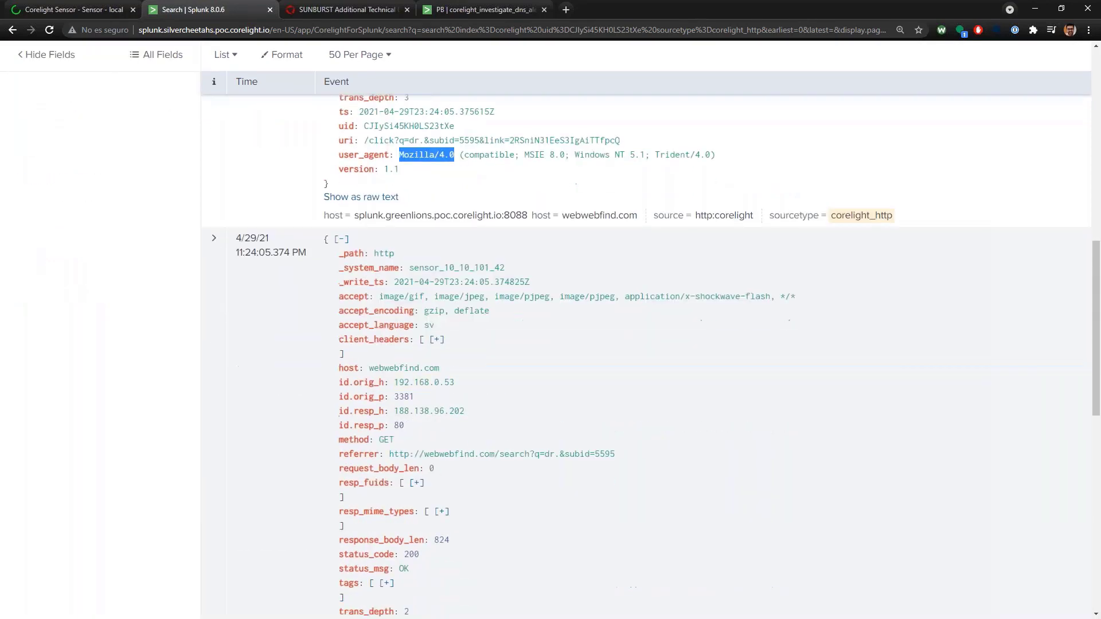
pyautogui.click(410, 498)
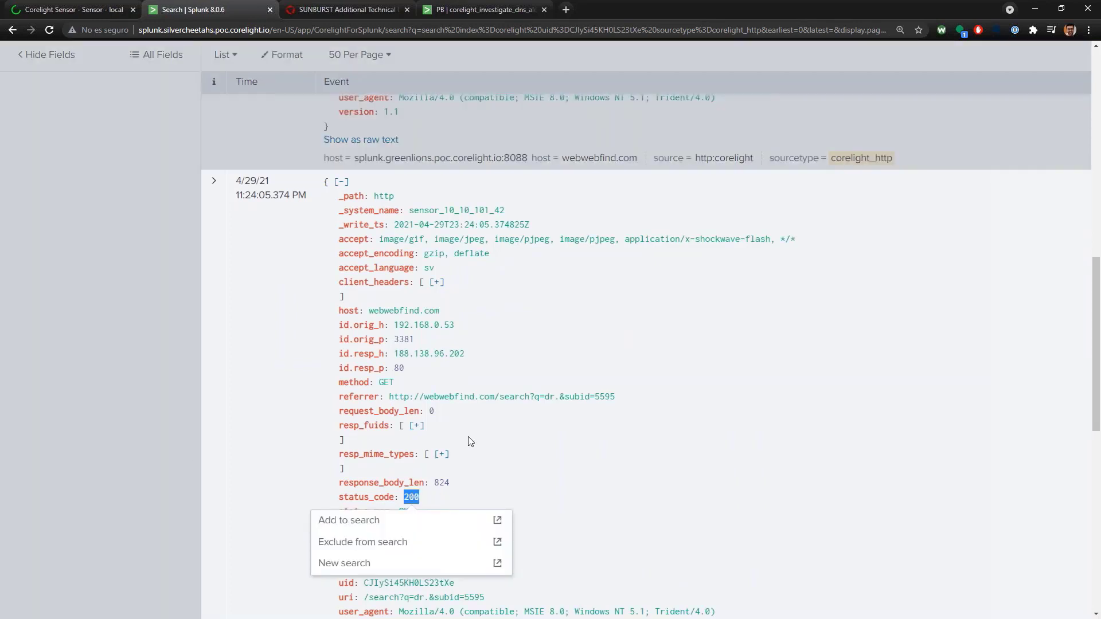
pyautogui.scroll(-2, 458, 410)
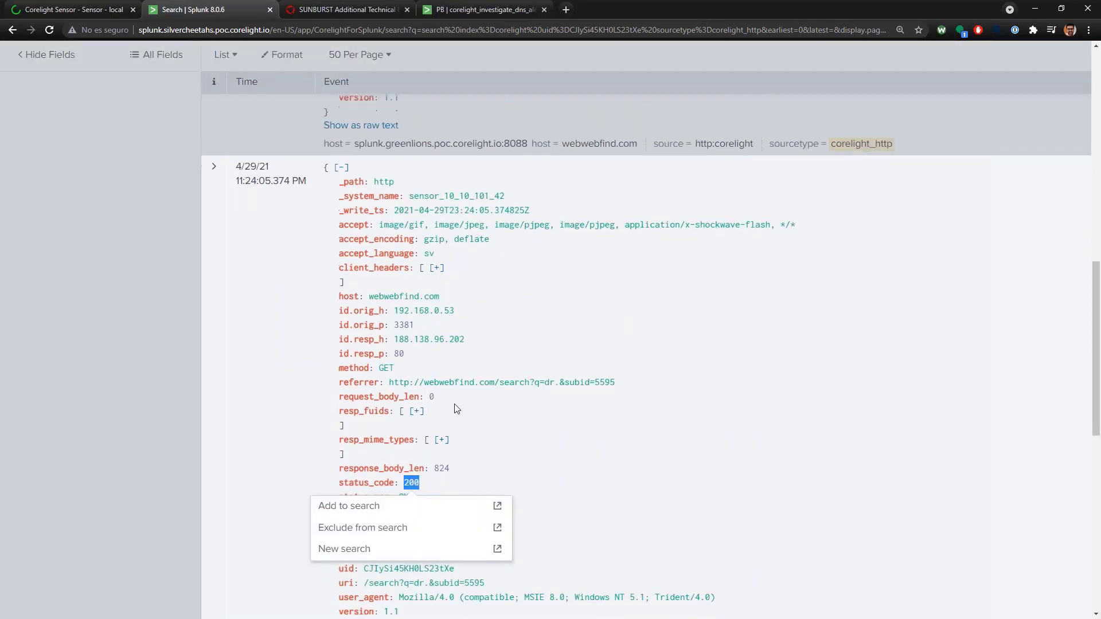
pyautogui.click(516, 505)
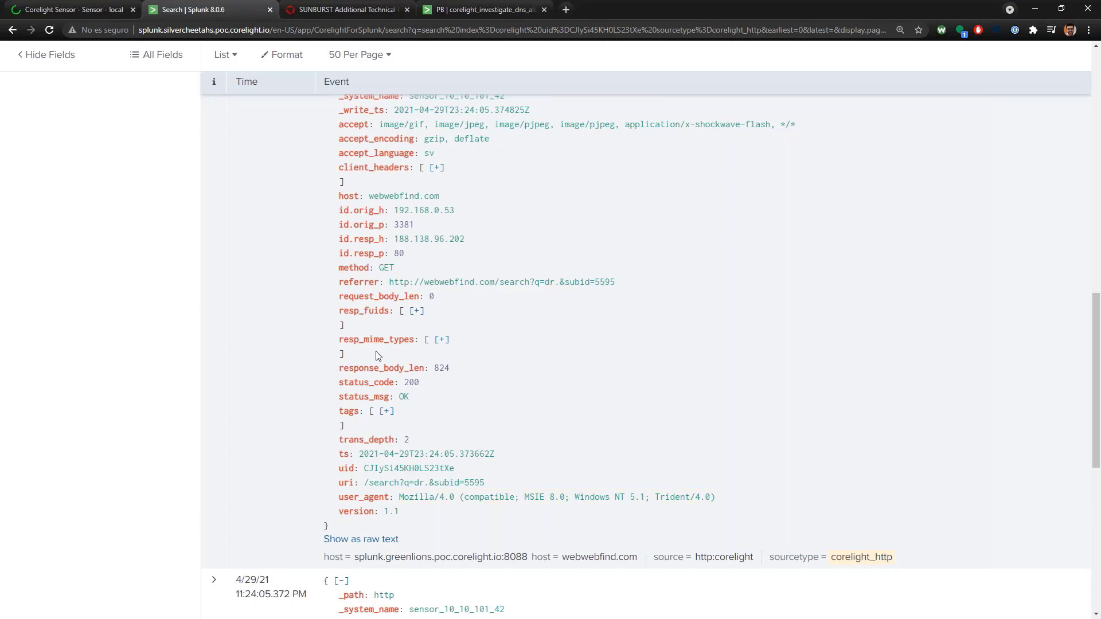
pyautogui.scroll(15, 425, 372)
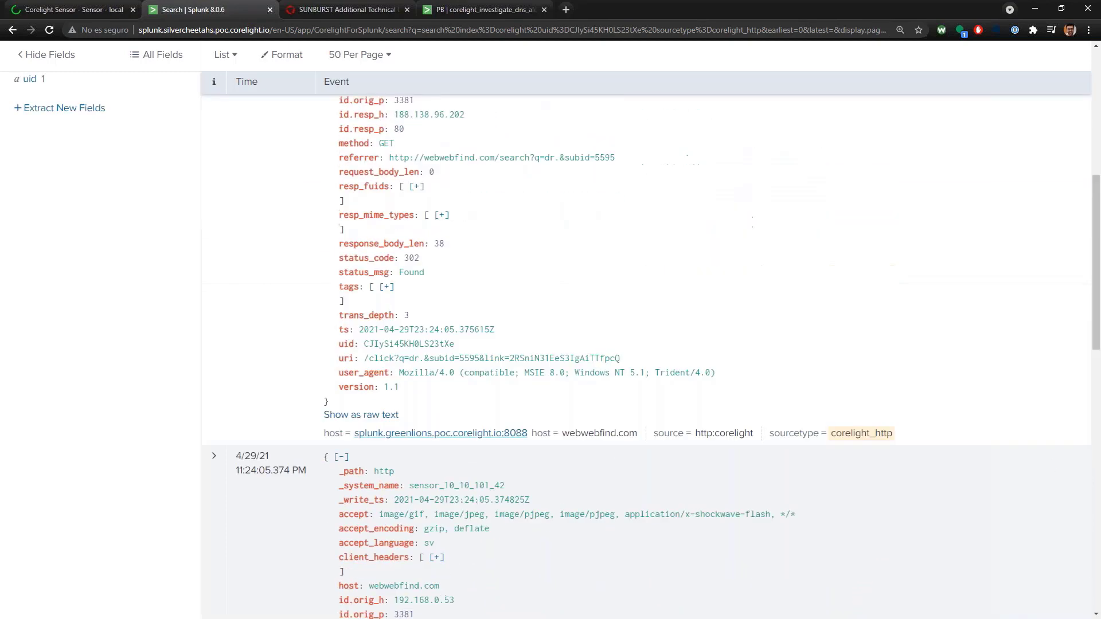
# Start a new search with the query index=corelight sourcetype=corelight_suricata_corelight | stats count by id.orig_h,alert.signature | sort count desc
pyautogui.scroll(1, 416, 364)
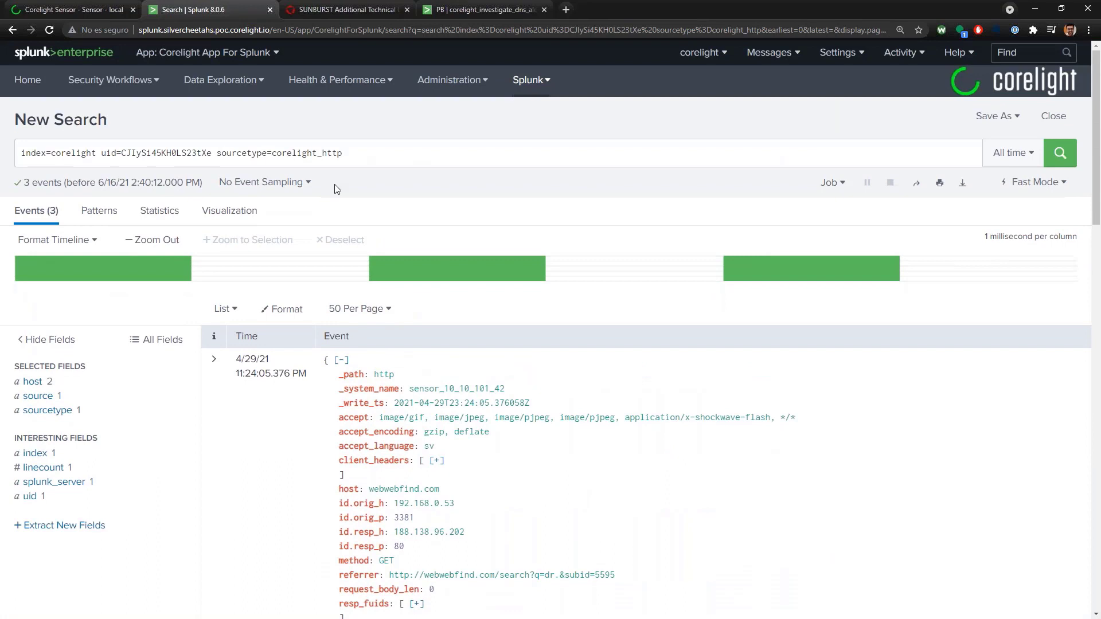
pyautogui.click(543, 83)
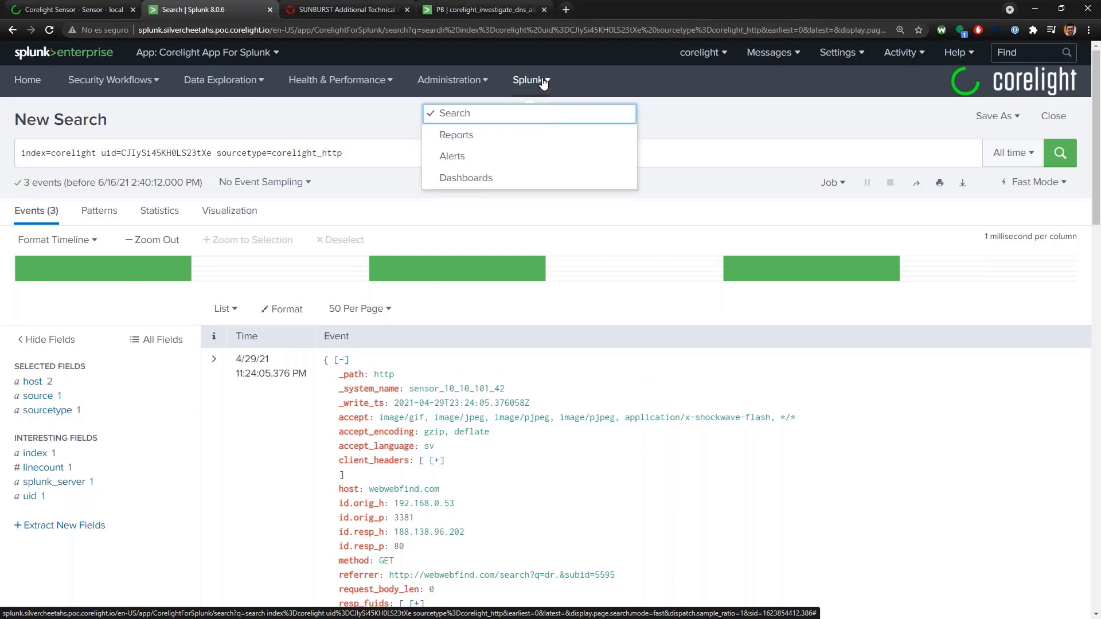
pyautogui.click(489, 113)
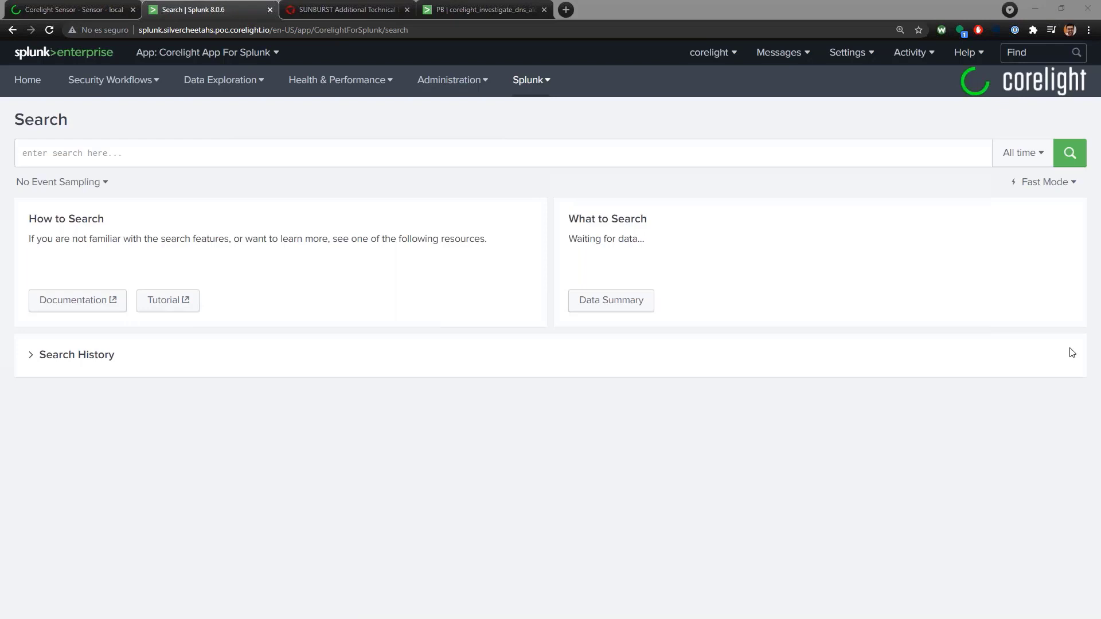
pyautogui.click(157, 153)
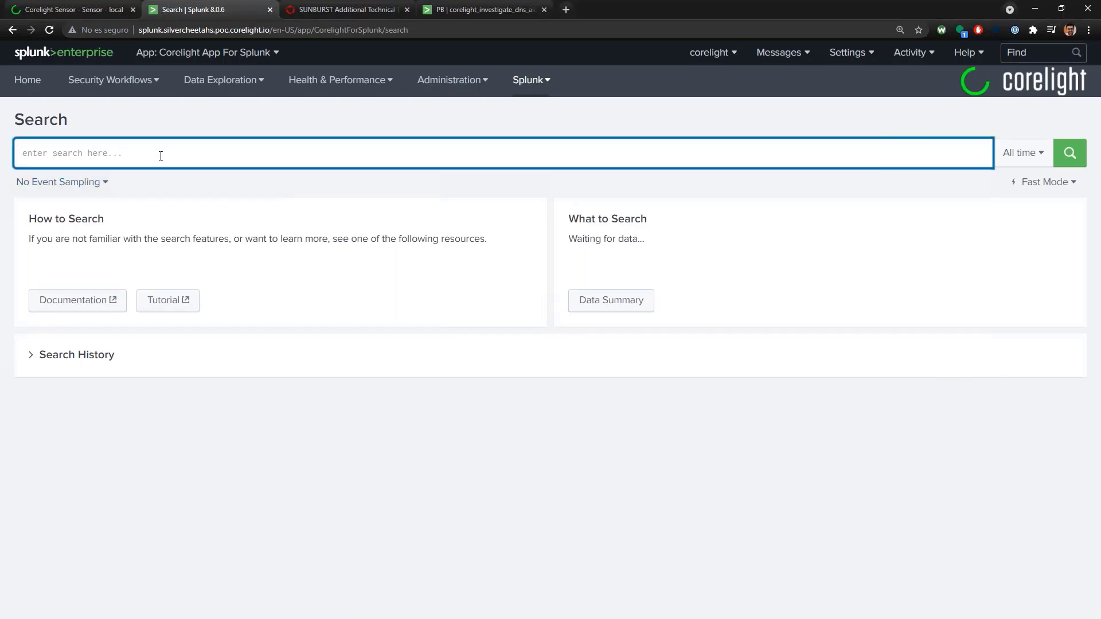
pyautogui.write('index=corelight sourcetype=corelight_suricata_corelight | stats count by id.orig_h,alert.signature | sort count desc')
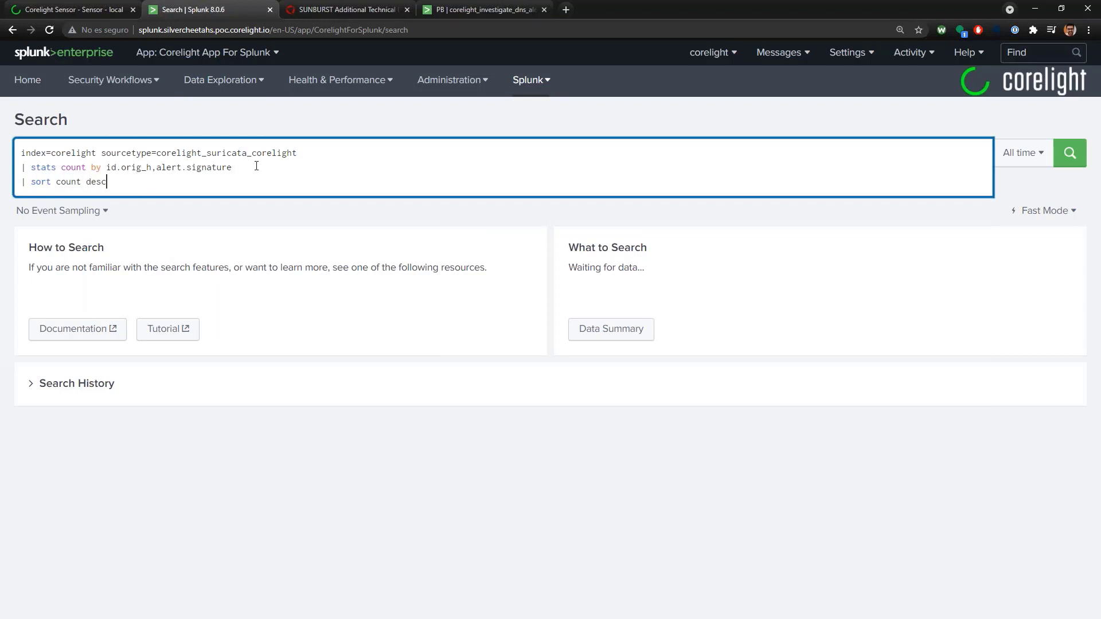
# Highlight the index, sourcetype, alert.signature and sort parts of the Suricata query and run the search
pyautogui.moveTo(96, 153); pyautogui.dragTo(41, 154)
pyautogui.click(316, 152)
pyautogui.moveTo(299, 152); pyautogui.dragTo(157, 150)
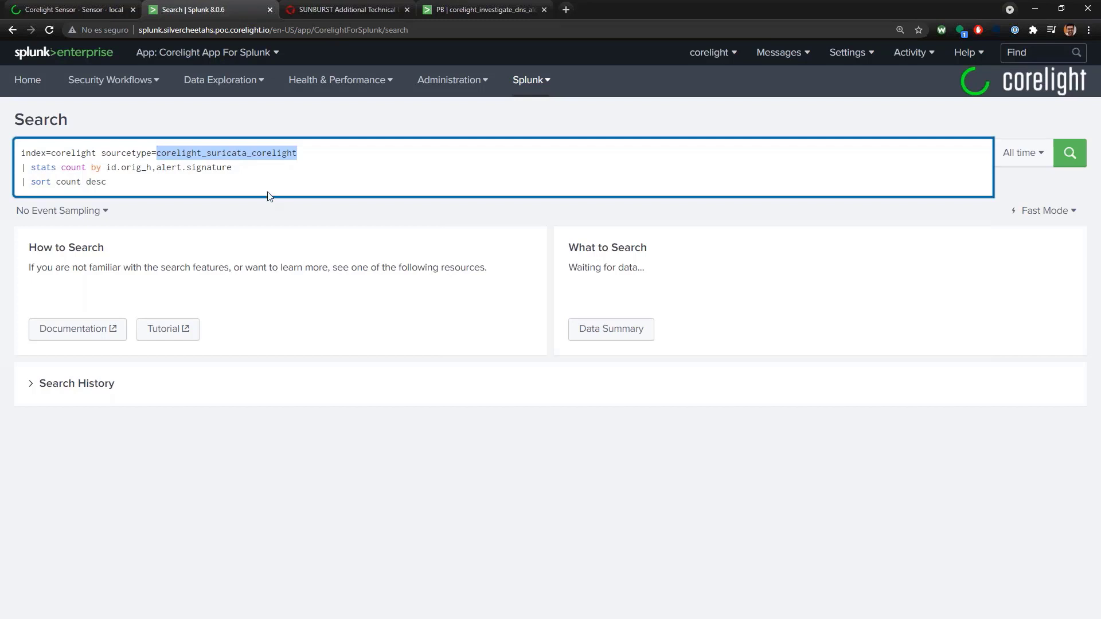
pyautogui.moveTo(234, 170)
pyautogui.mouseDown()
pyautogui.moveTo(103, 168)
pyautogui.moveTo(232, 167)
pyautogui.mouseUp()
pyautogui.click(151, 168)
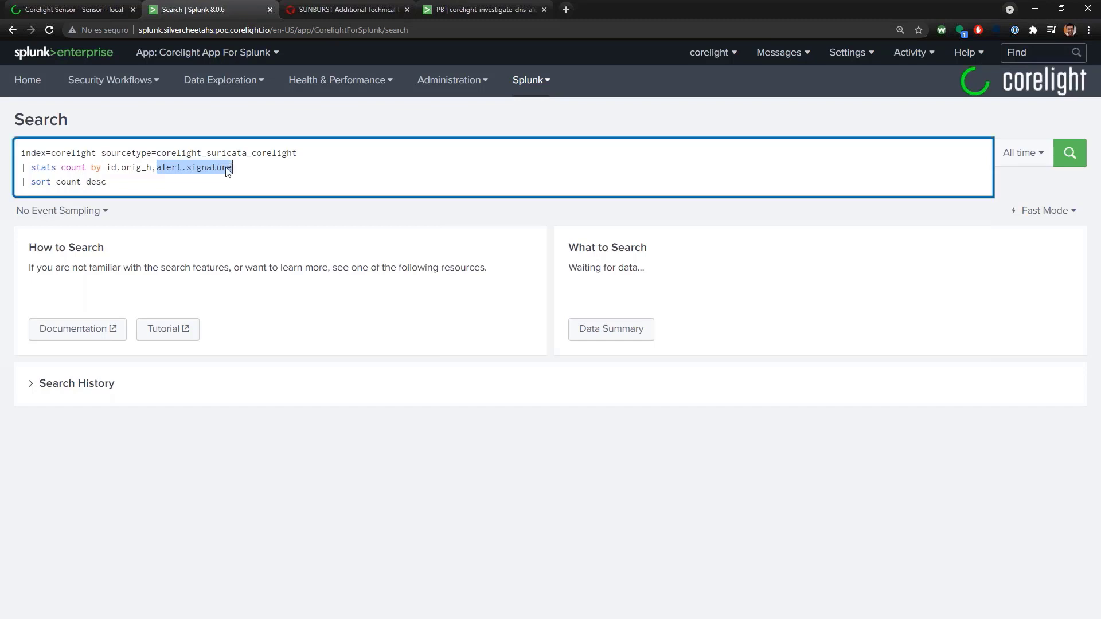
pyautogui.click(113, 185)
pyautogui.moveTo(113, 185); pyautogui.dragTo(60, 183)
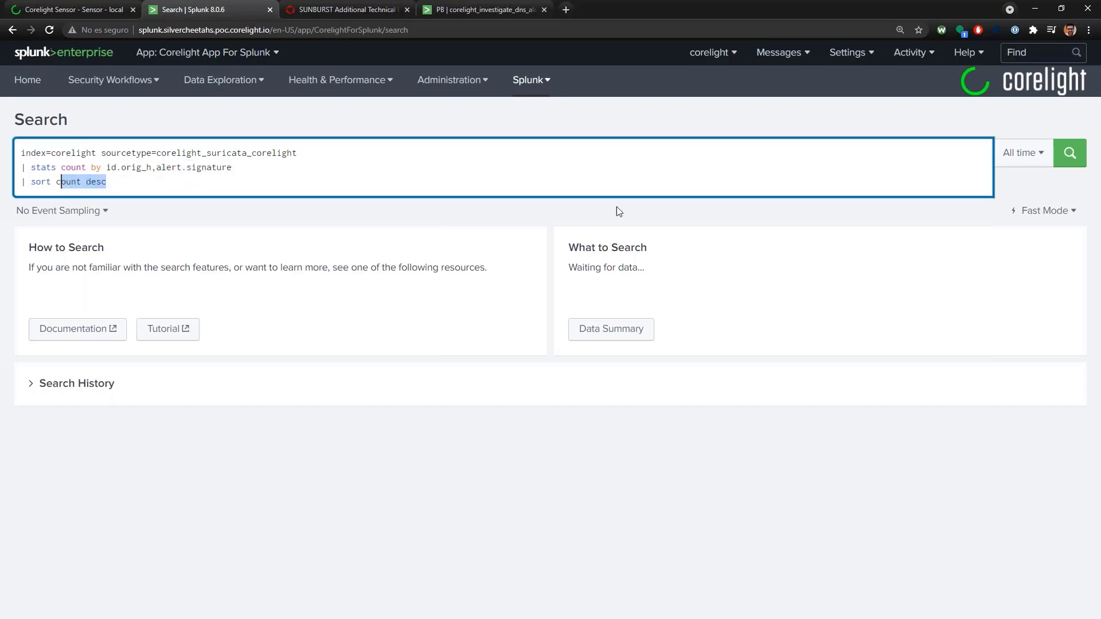
pyautogui.click(1072, 159)
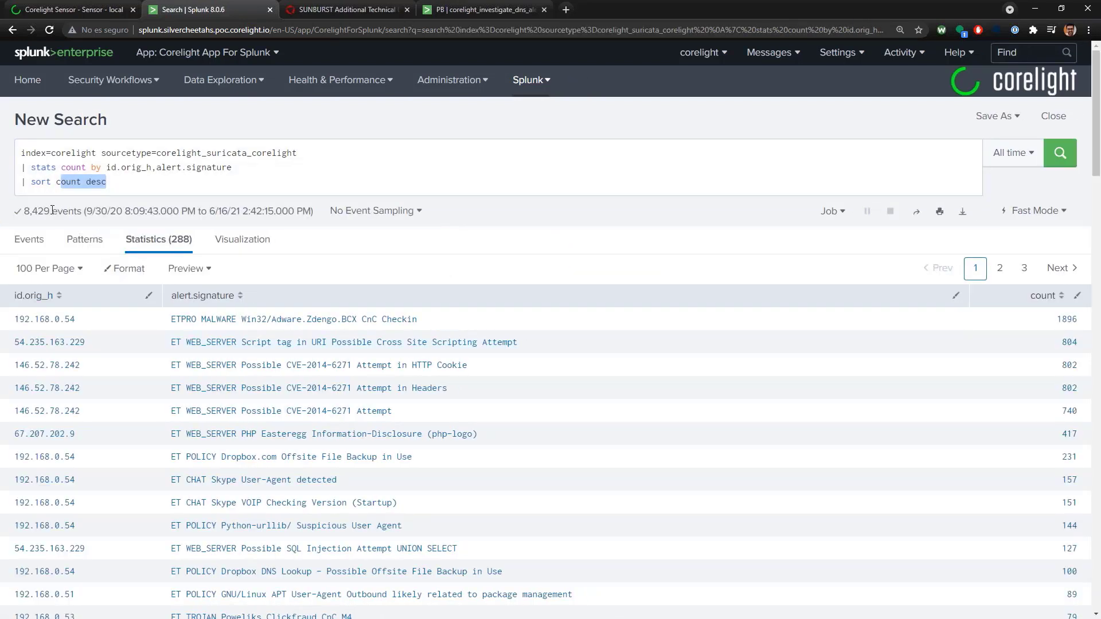
# Examine the Suricata alert statistics, highlighting the event total and the ET WEB_SERVER cross-site scripting signature
pyautogui.moveTo(51, 211); pyautogui.dragTo(23, 211)
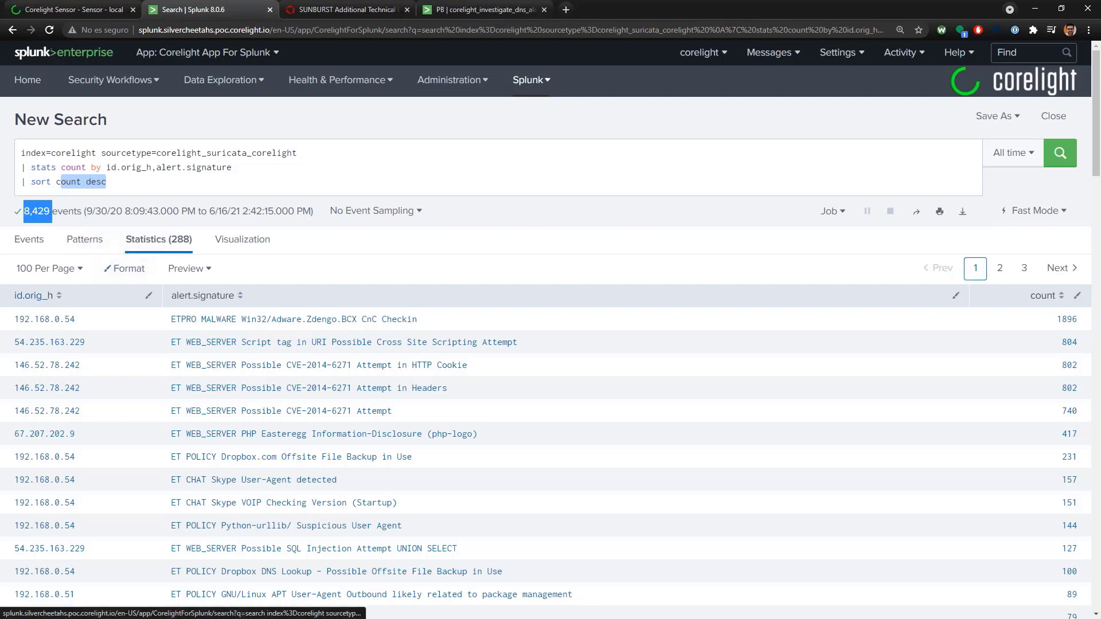
pyautogui.click(510, 212)
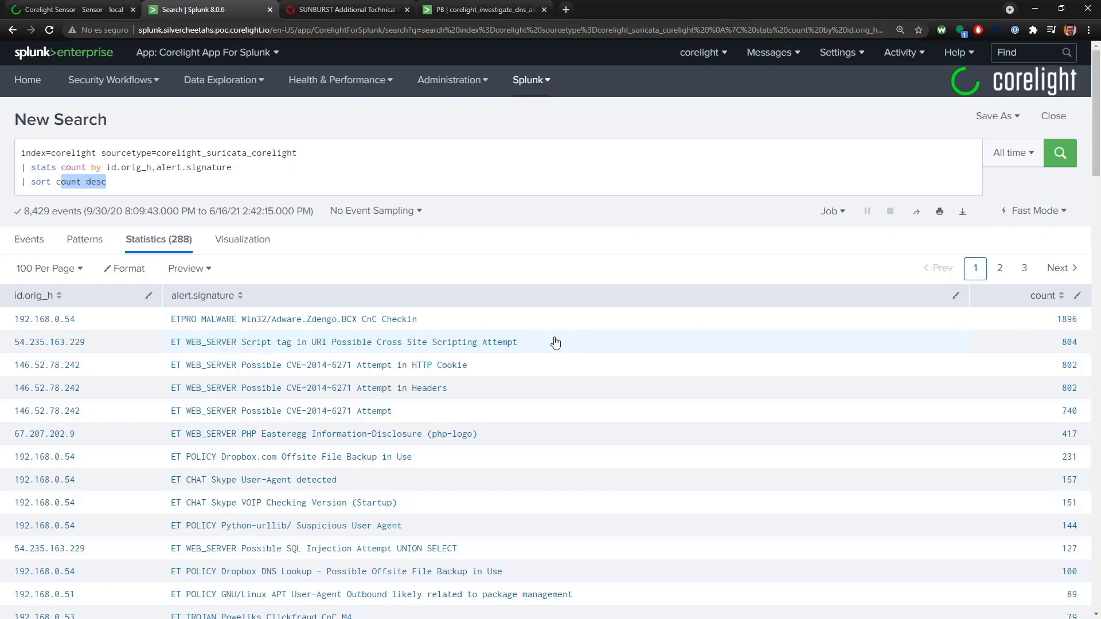
pyautogui.moveTo(555, 342); pyautogui.dragTo(158, 342)
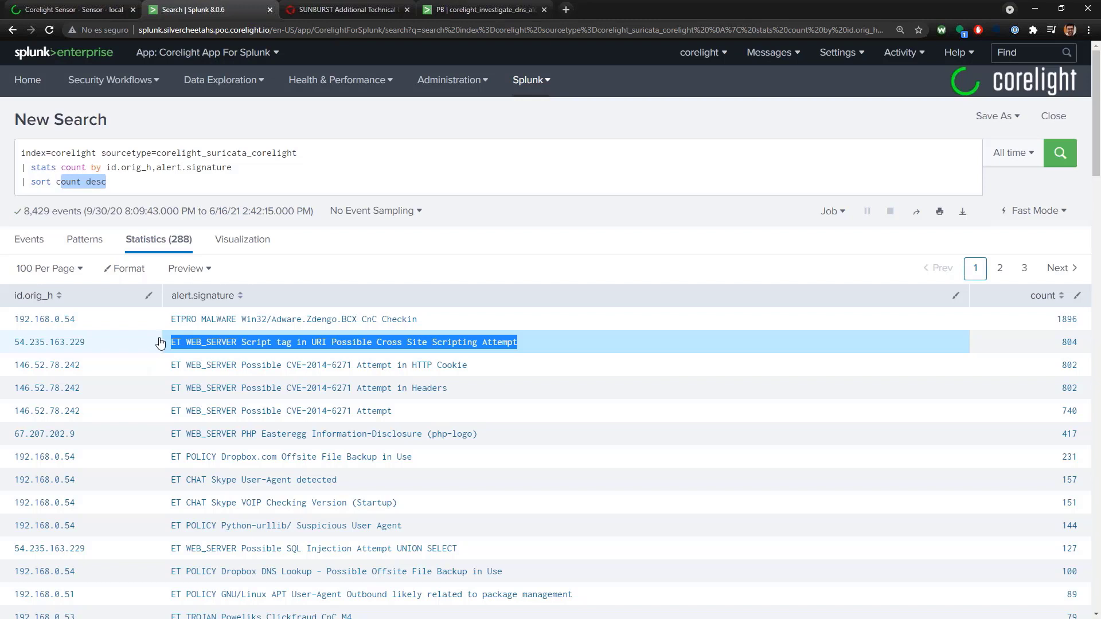
pyautogui.moveTo(161, 342); pyautogui.dragTo(446, 264)
pyautogui.click(451, 268)
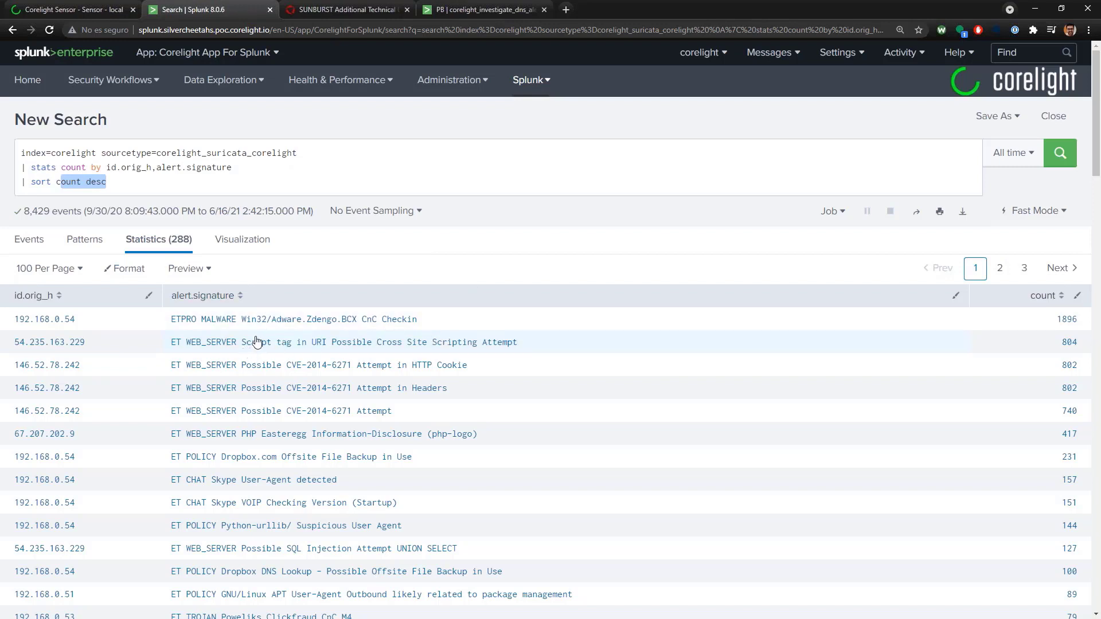
# View the events for the signature ET WEB_SERVER Script tag in URI Possible Cross Site Scripting Attempt and copy the first event's uid
pyautogui.click(362, 343)
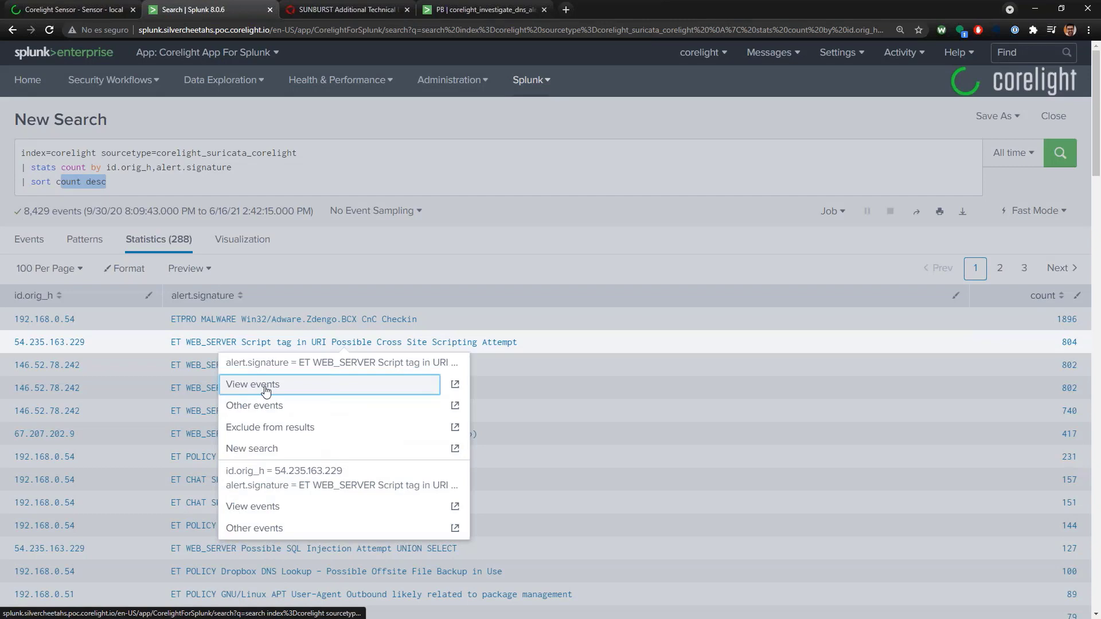
pyautogui.click(266, 390)
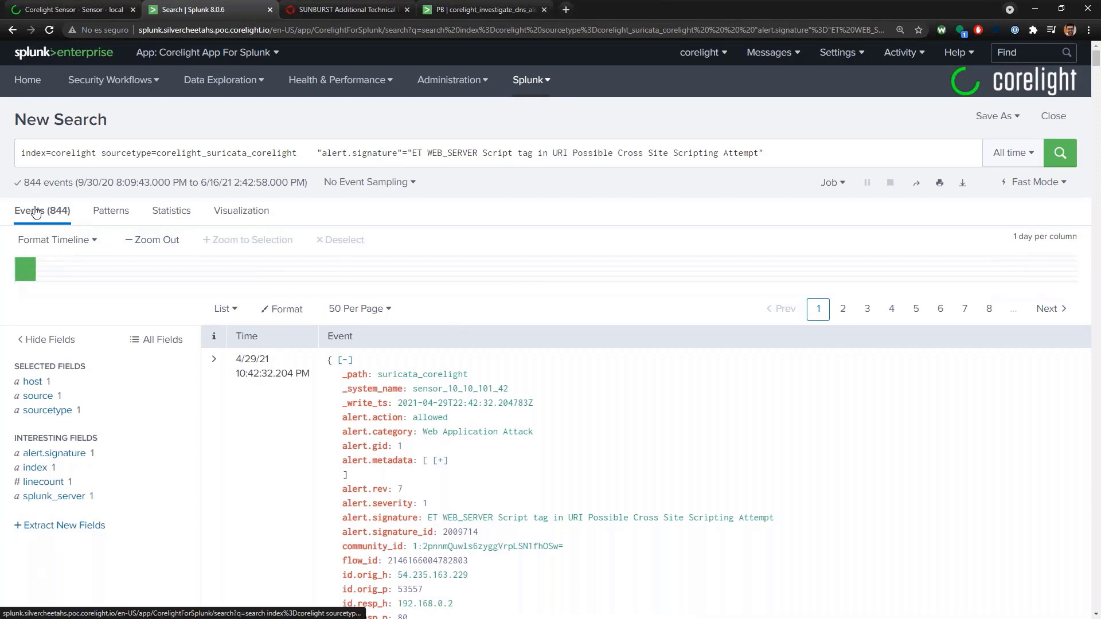
pyautogui.scroll(-2, 491, 296)
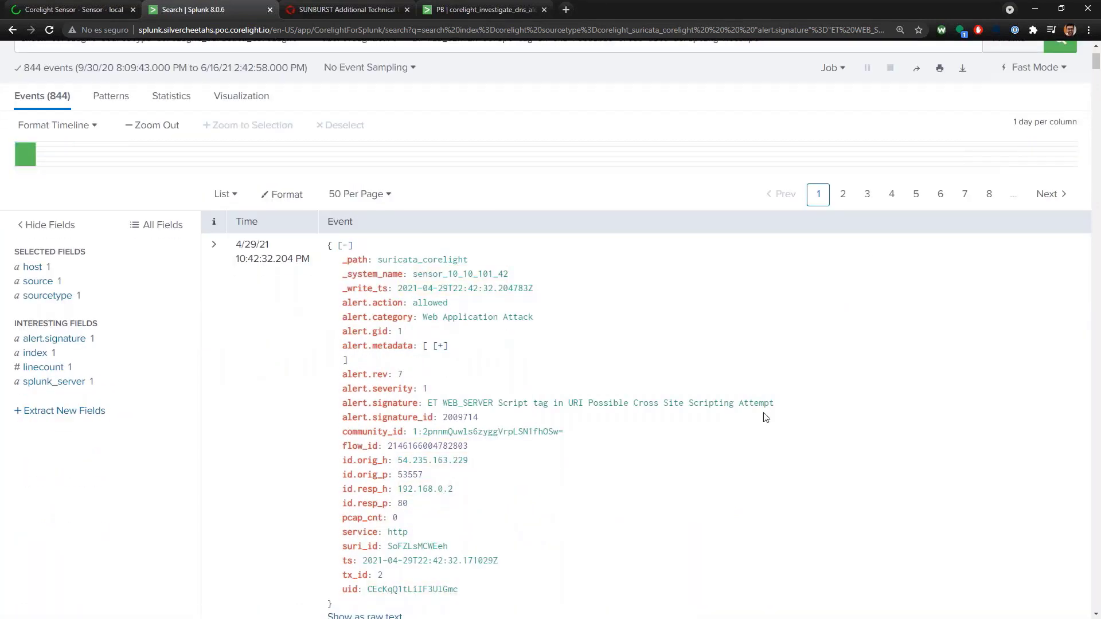
pyautogui.moveTo(458, 590); pyautogui.dragTo(369, 588)
pyautogui.hotkey('ctrl', 'c')
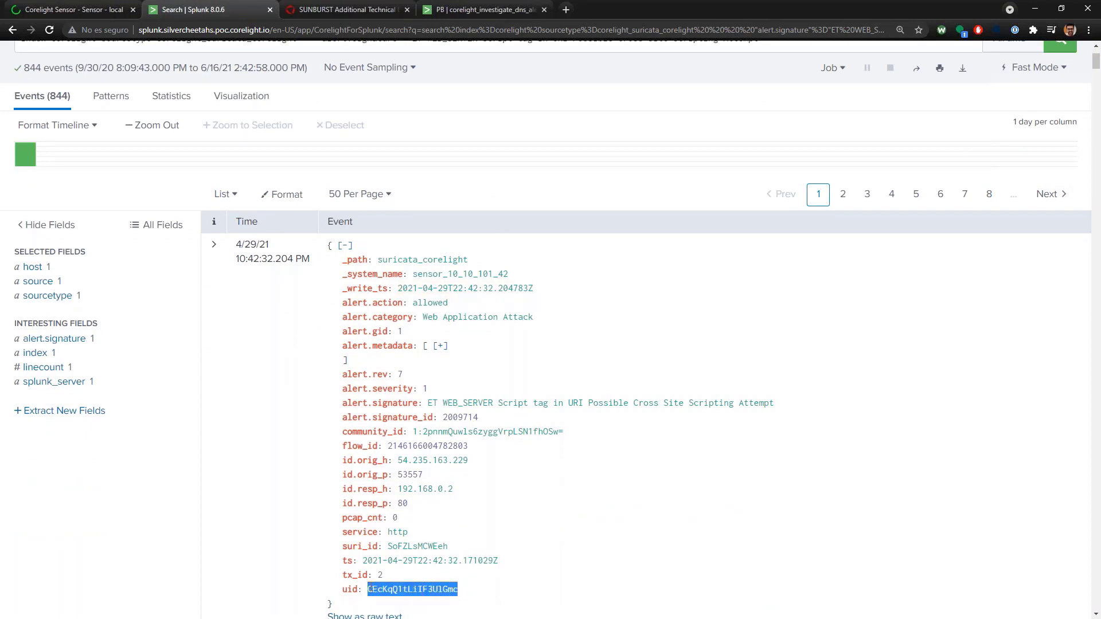
# Replace the sourcetype and alert.signature filters with uid= and the copied uid, keeping index=corelight, and run the search
pyautogui.scroll(2, 166, 207)
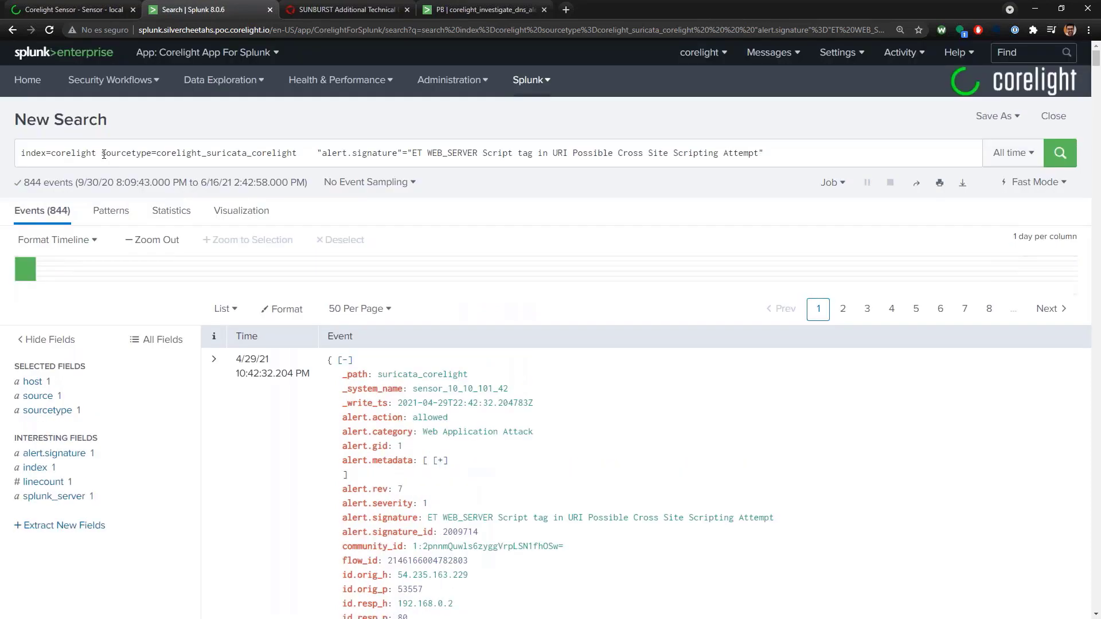
pyautogui.moveTo(102, 154); pyautogui.dragTo(792, 157)
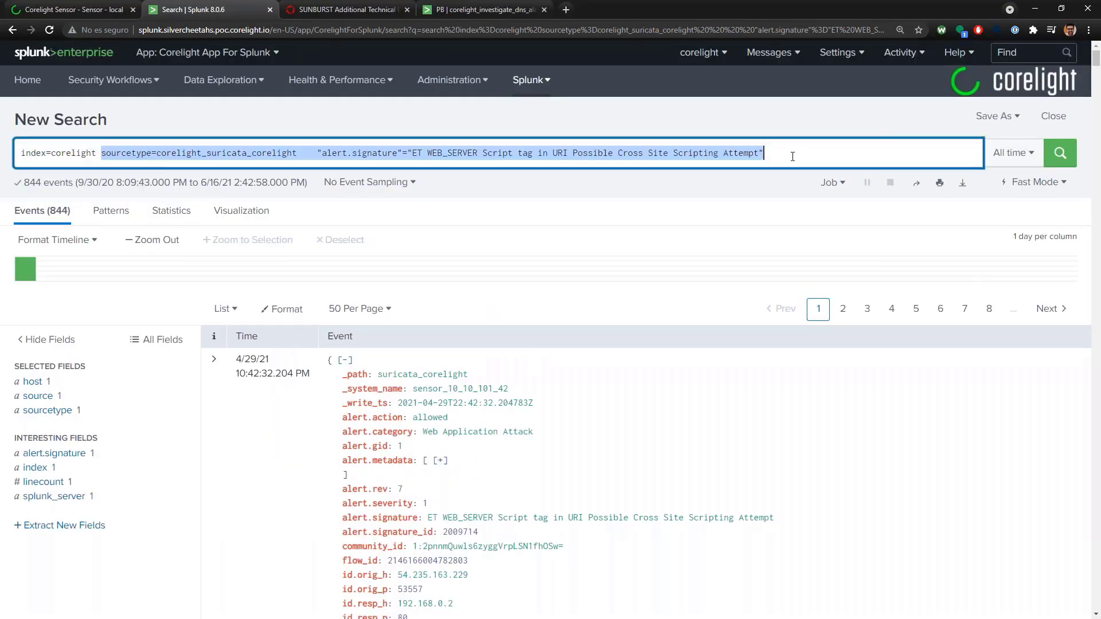
pyautogui.write('uid')
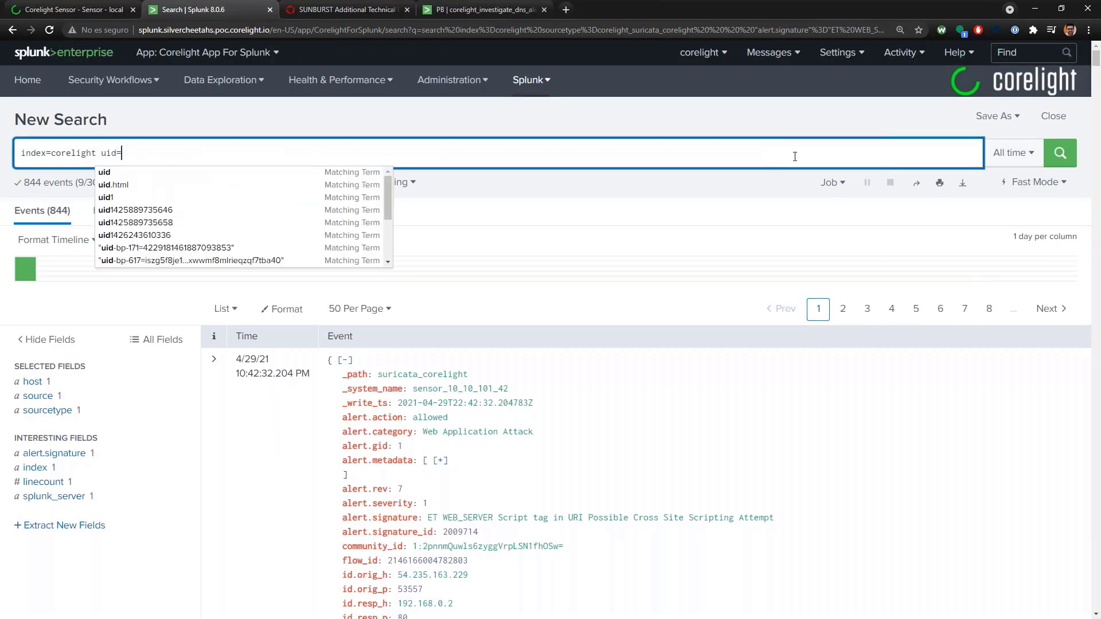
pyautogui.write('=')
pyautogui.hotkey('ctrl', 'v')
pyautogui.press('Return')
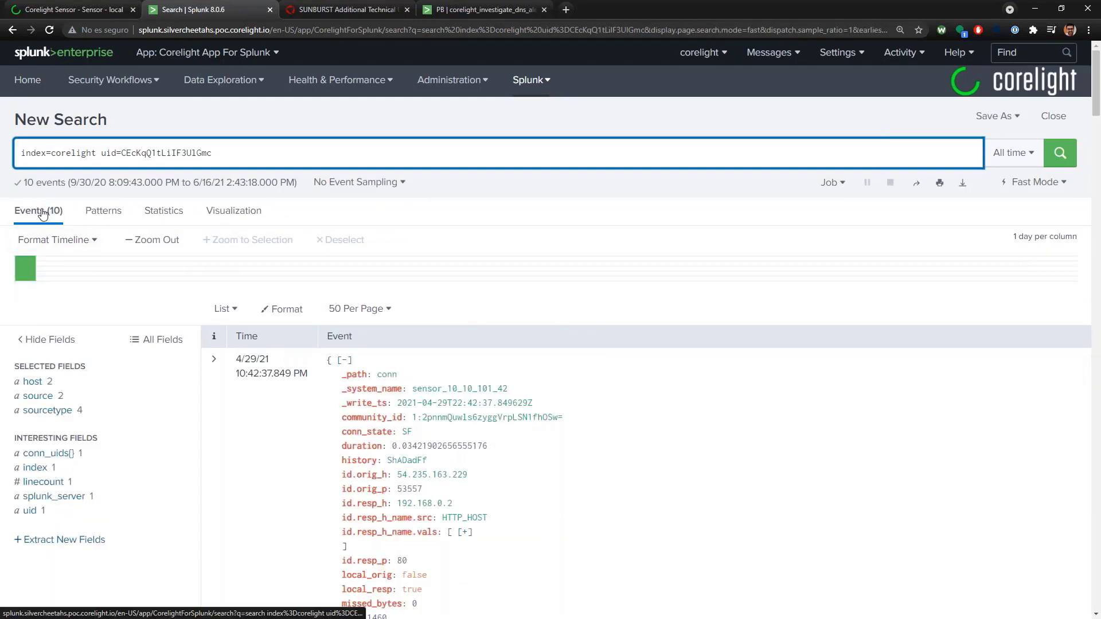
# Show the sourcetype values of the cross-site scripting uid search and narrow the results to corelight_http
pyautogui.click(55, 411)
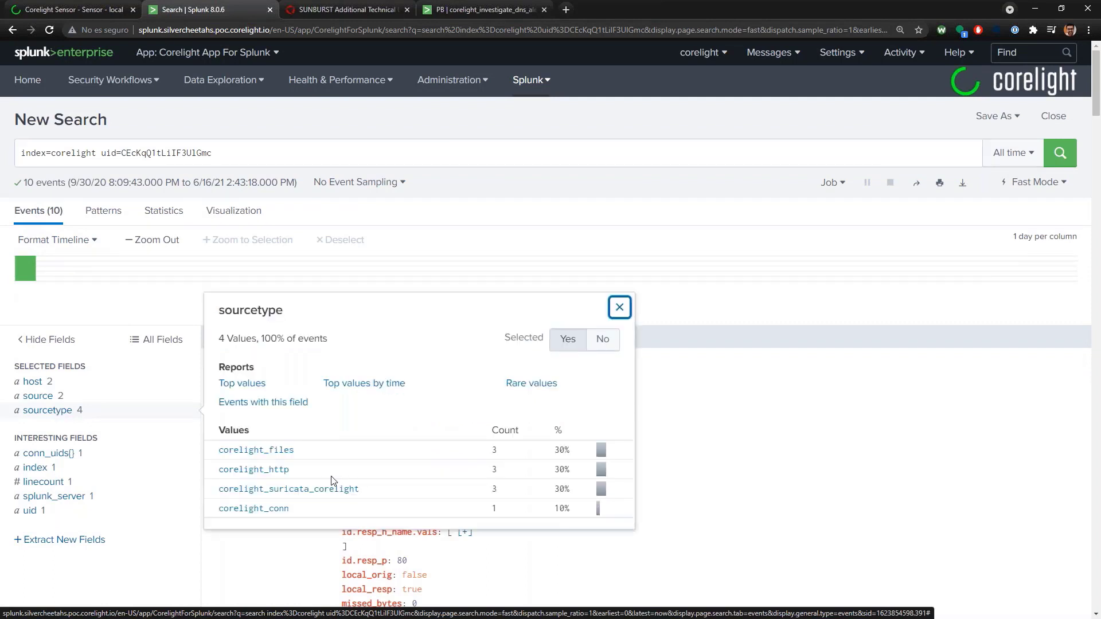
pyautogui.click(281, 470)
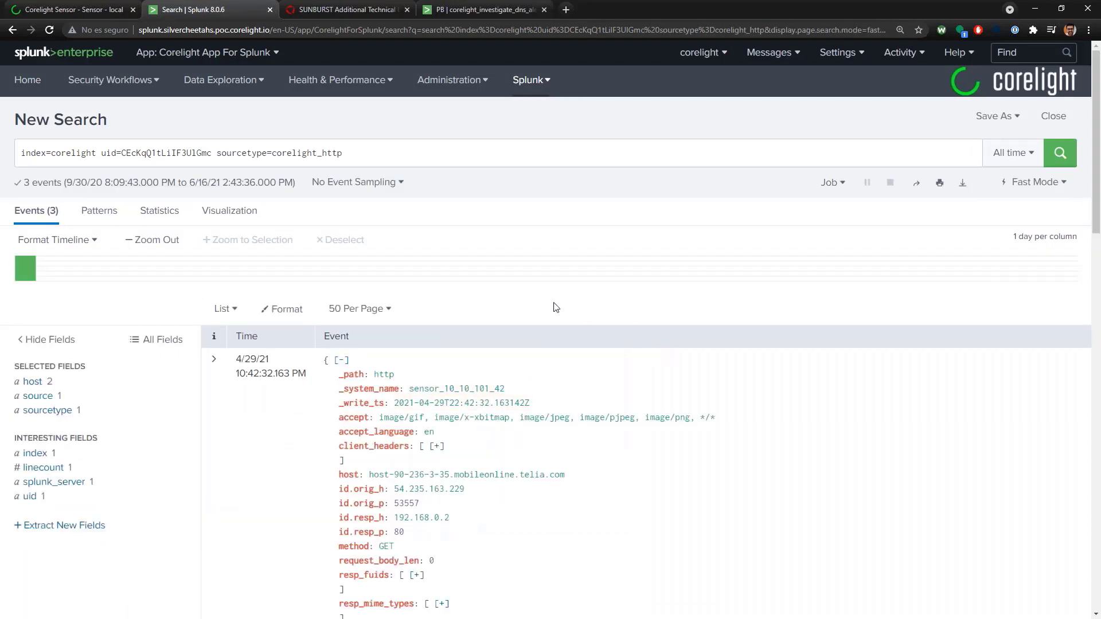
# Examine the first HTTP event and highlight the script tag, the alert call and the avdsscanning text in its uri field
pyautogui.scroll(-3, 507, 289)
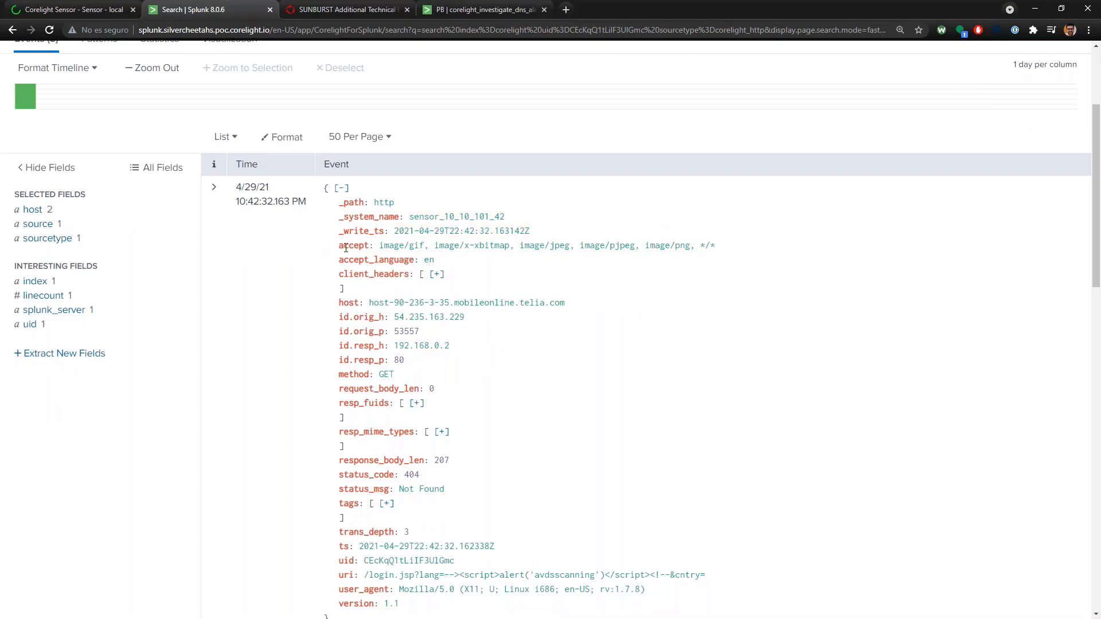
pyautogui.scroll(-1, 392, 278)
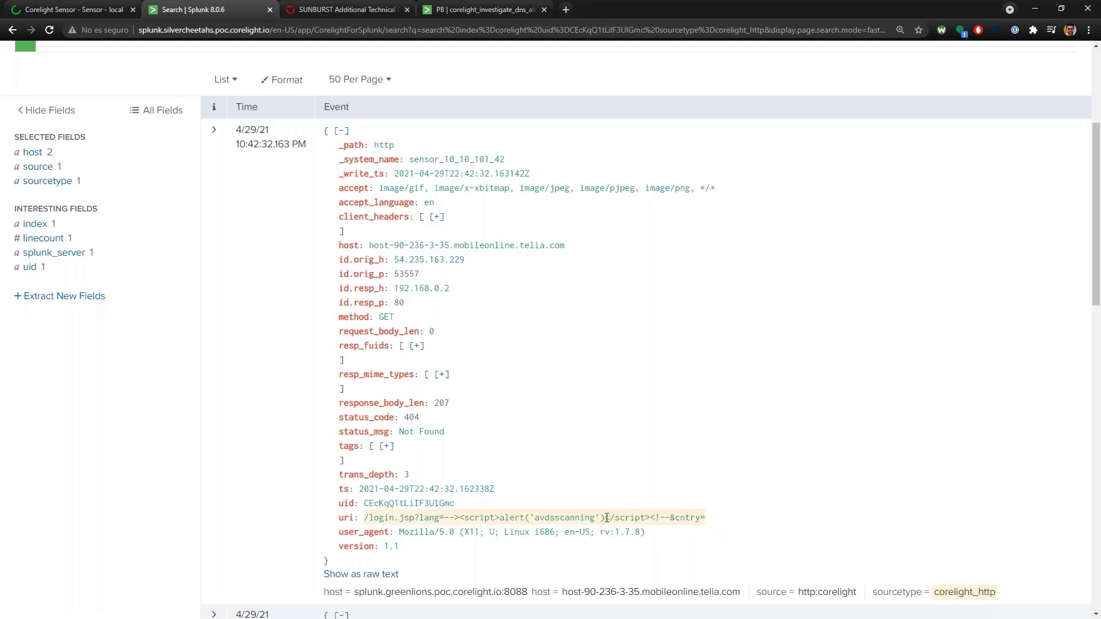
pyautogui.moveTo(605, 518); pyautogui.dragTo(457, 514)
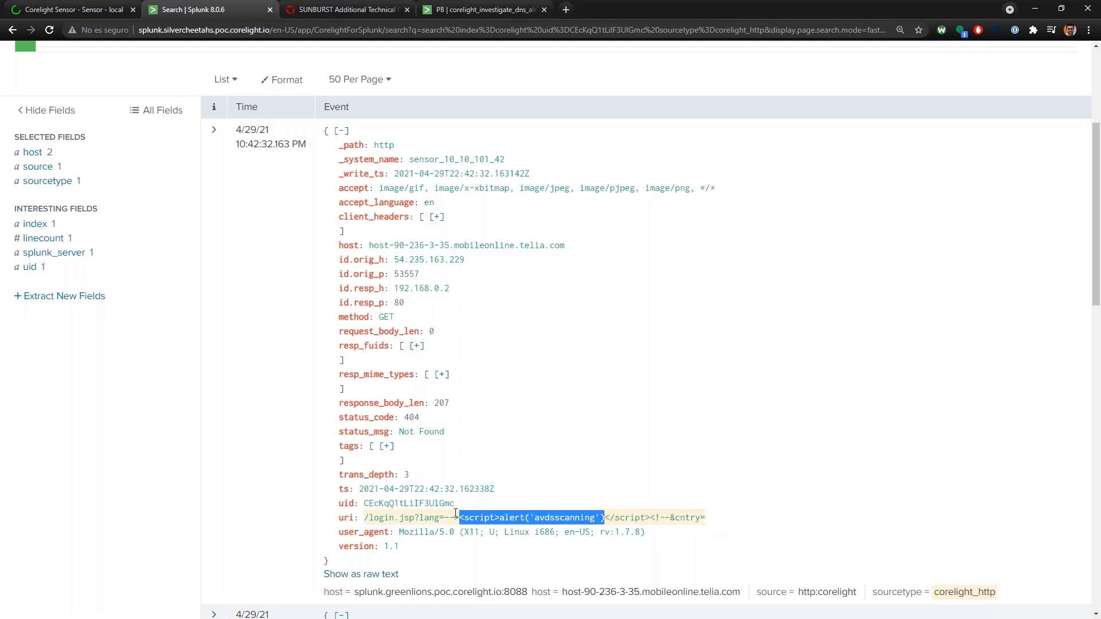
pyautogui.click(457, 516)
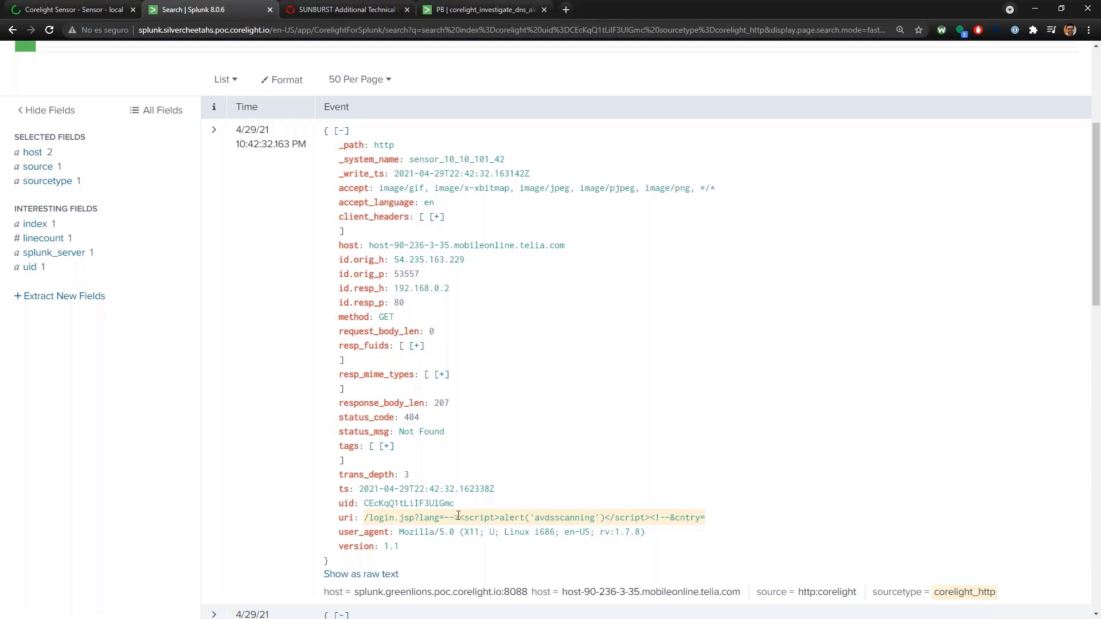
pyautogui.moveTo(460, 516); pyautogui.dragTo(650, 515)
pyautogui.click(505, 516)
pyautogui.moveTo(501, 516); pyautogui.dragTo(529, 517)
pyautogui.moveTo(596, 518); pyautogui.dragTo(551, 518)
pyautogui.click(534, 538)
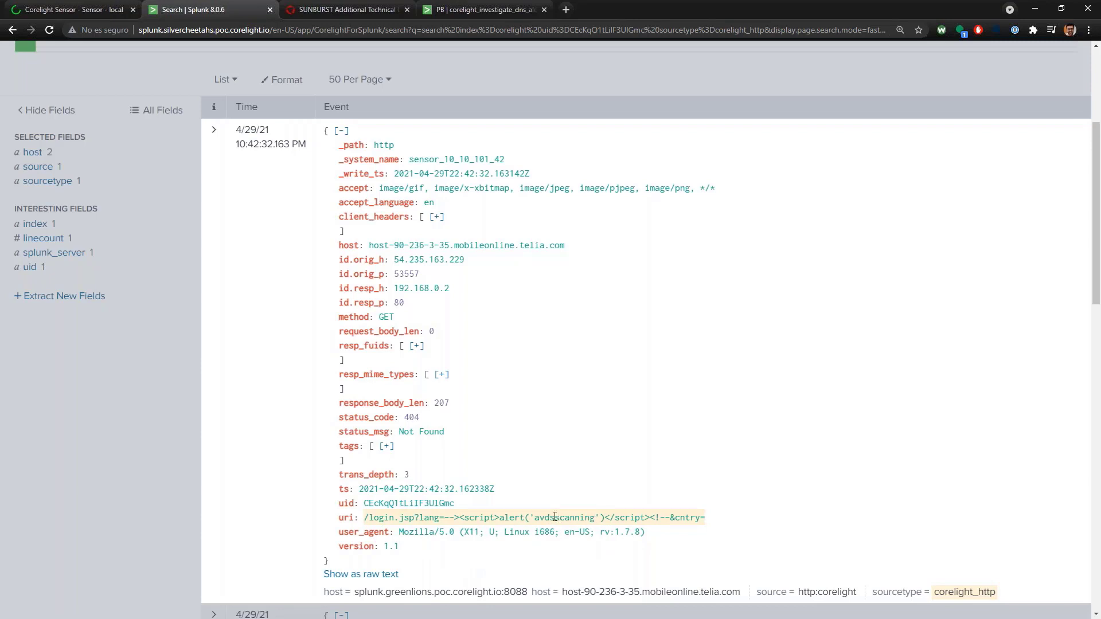
pyautogui.moveTo(554, 514); pyautogui.dragTo(536, 518)
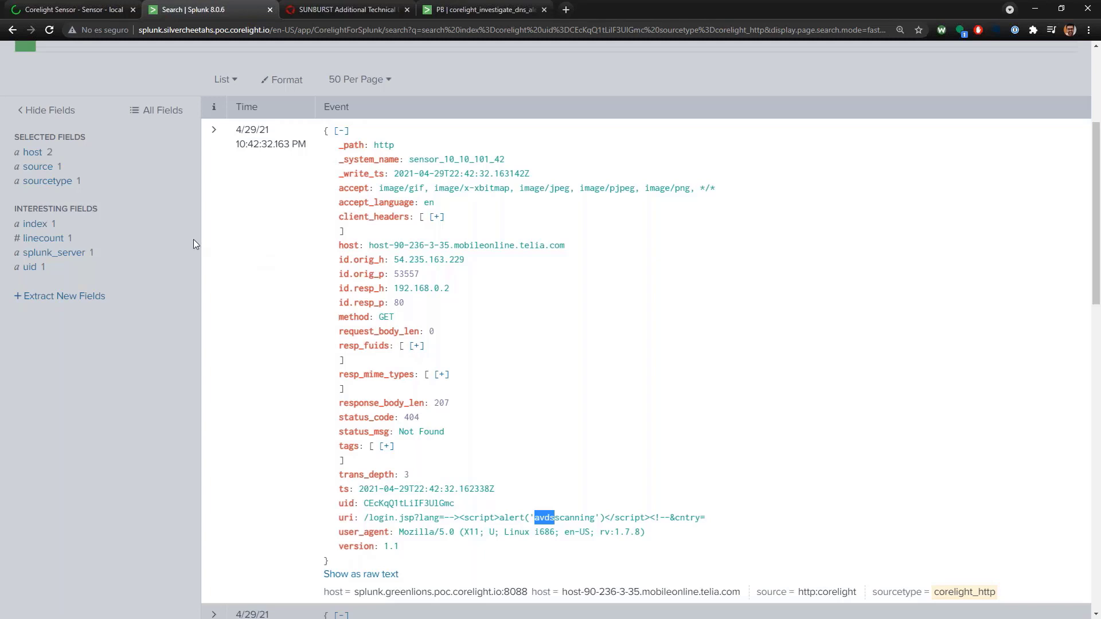
# Return to the Suricata statistics that count alerts by id.orig_h and alert.signature
pyautogui.hotkey('alt', 'Left')
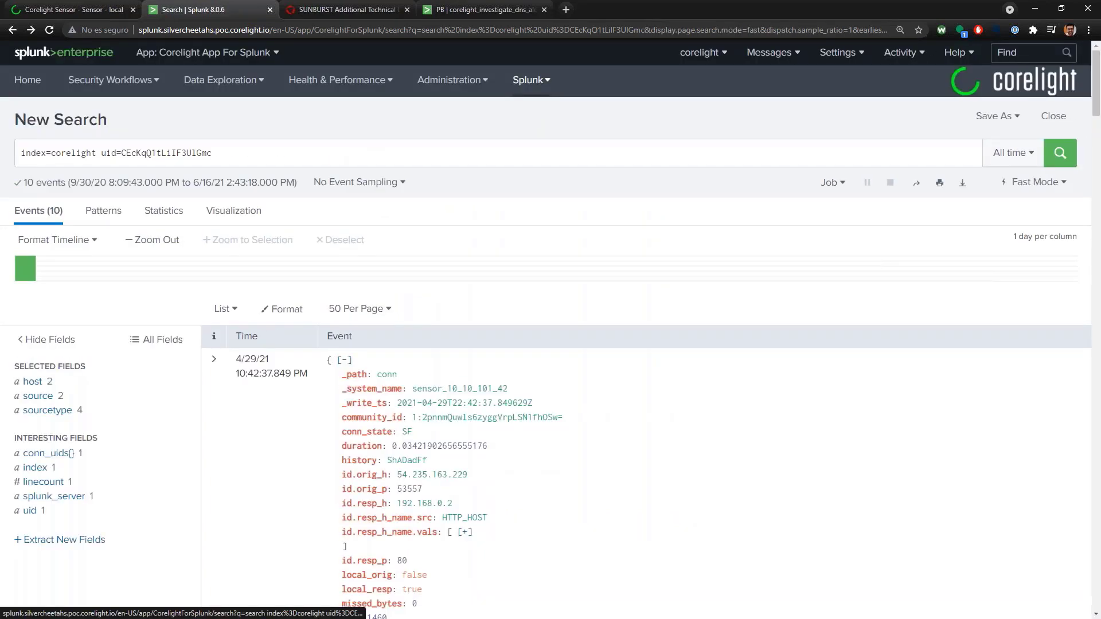
pyautogui.hotkey('alt', 'Left')
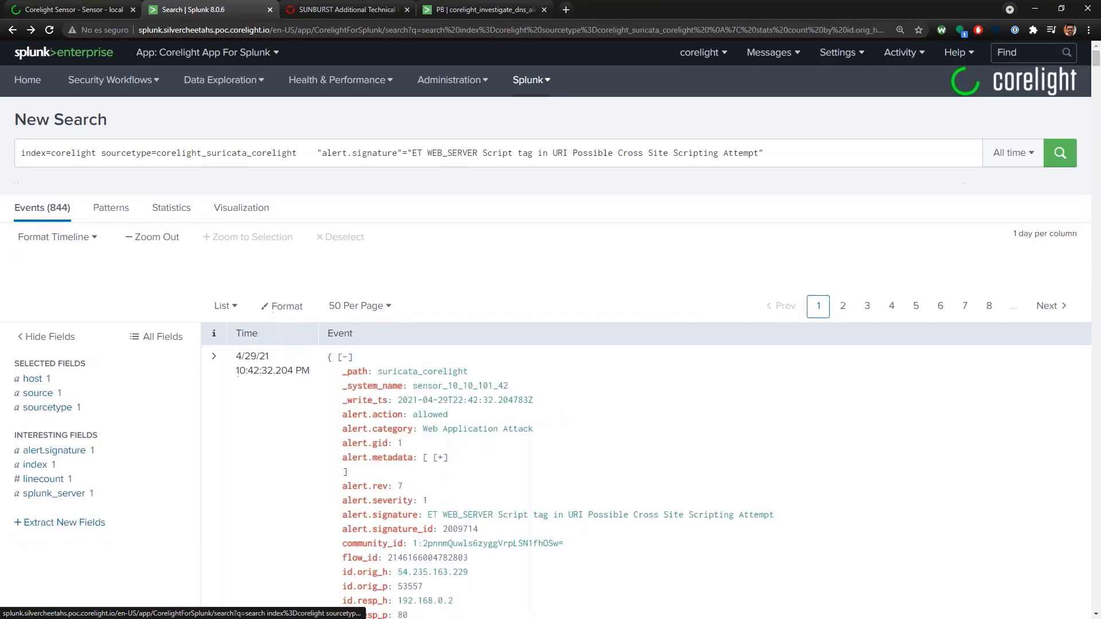
pyautogui.hotkey('alt', 'Left')
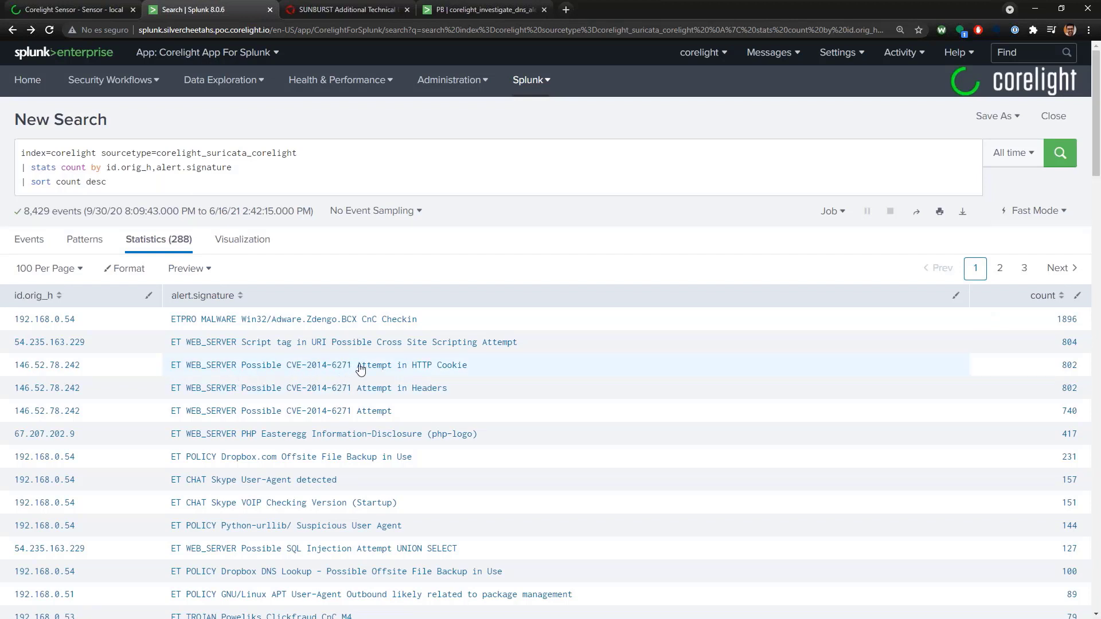
# View the events for the signature ET WEB_SERVER Possible CVE-2014-6271 Attempt in HTTP Cookie and locate the first event's uid
pyautogui.click(437, 371)
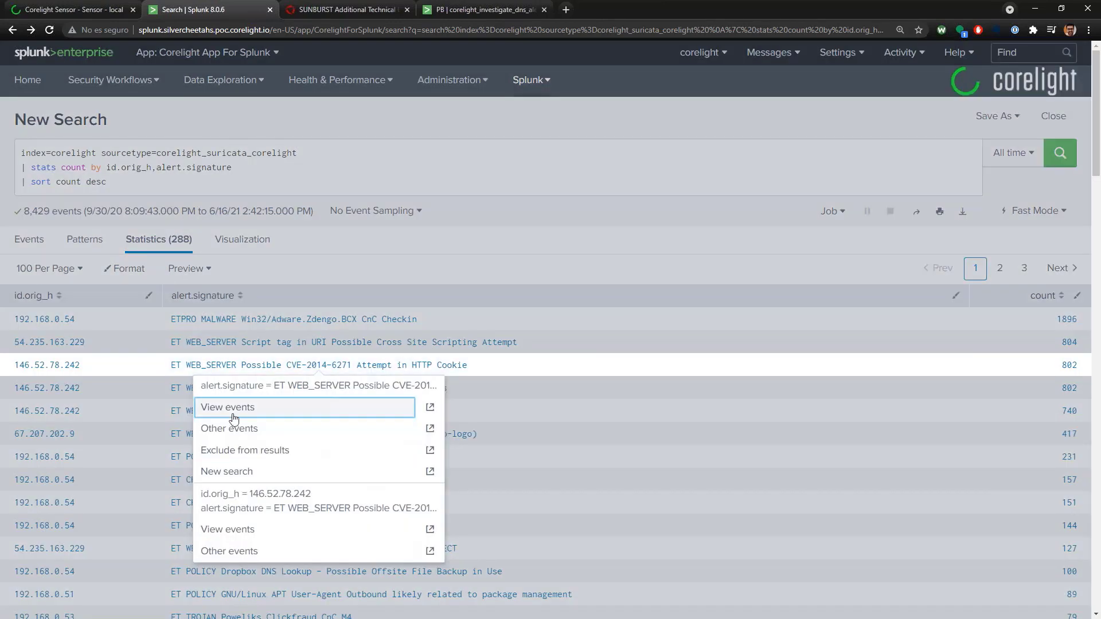
pyautogui.click(213, 414)
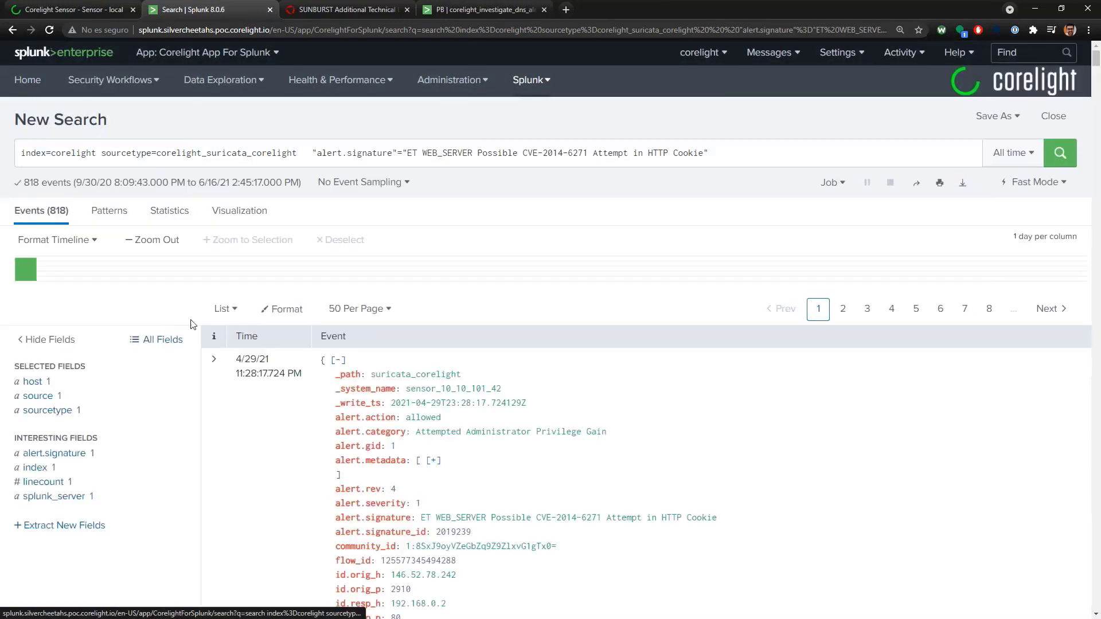
pyautogui.scroll(-1, 512, 362)
pyautogui.scroll(-2, 438, 458)
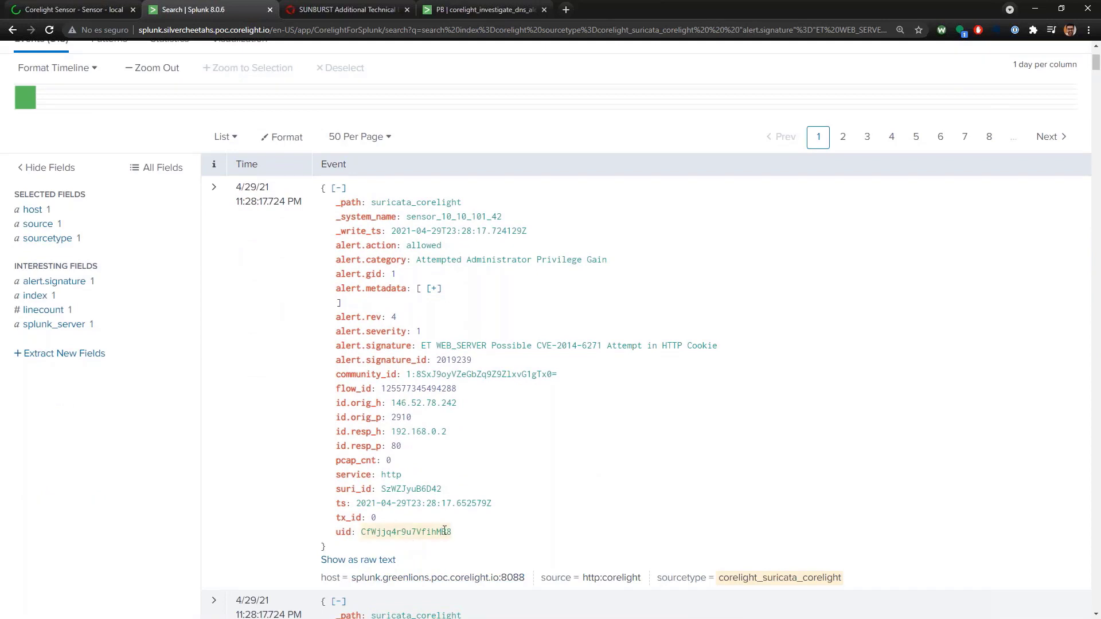
# Copy the first alert event's uid and search the corelight index for uid=CfWjjq4r9u7VfihMB8
pyautogui.moveTo(457, 534); pyautogui.dragTo(361, 533)
pyautogui.hotkey('ctrl', 'c')
pyautogui.scroll(3, 317, 333)
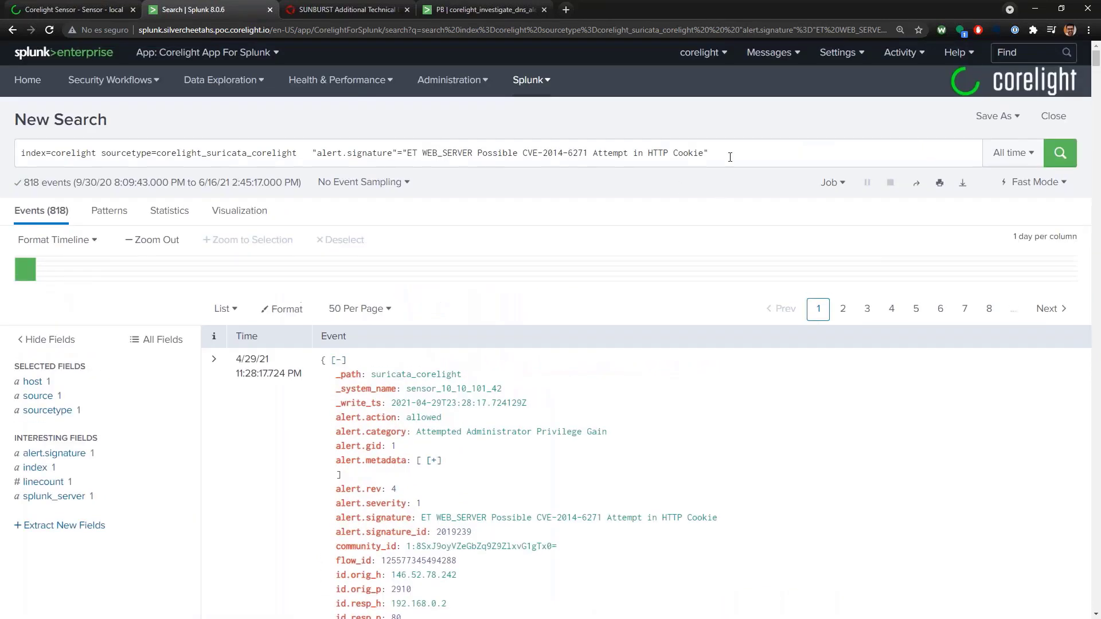
pyautogui.moveTo(730, 157); pyautogui.dragTo(103, 154)
pyautogui.write('uid')
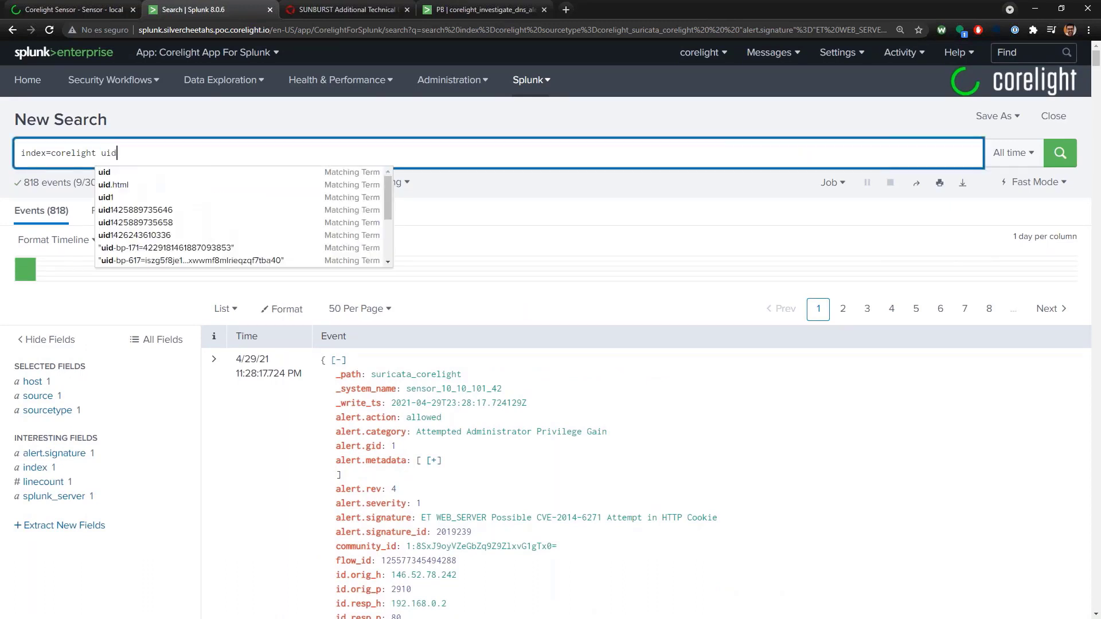
pyautogui.write('=')
pyautogui.hotkey('ctrl', 'v')
pyautogui.press('Return')
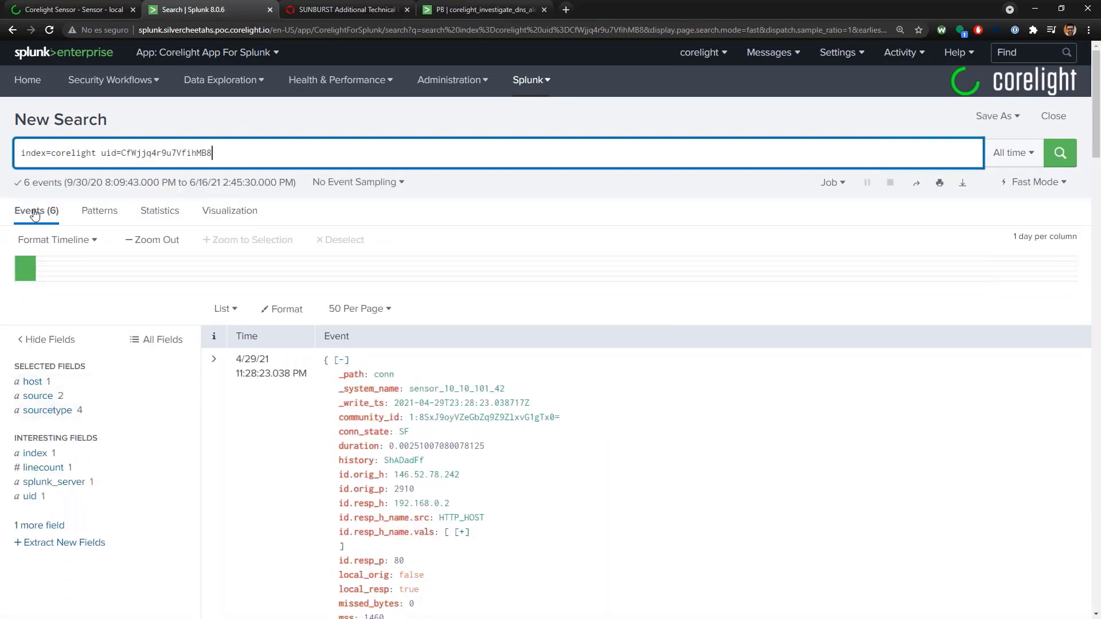
# Show the sourcetype values for the CVE-2014-6271 alert's uid search and narrow the results to corelight_http
pyautogui.scroll(-1, 487, 390)
pyautogui.scroll(-2, 487, 390)
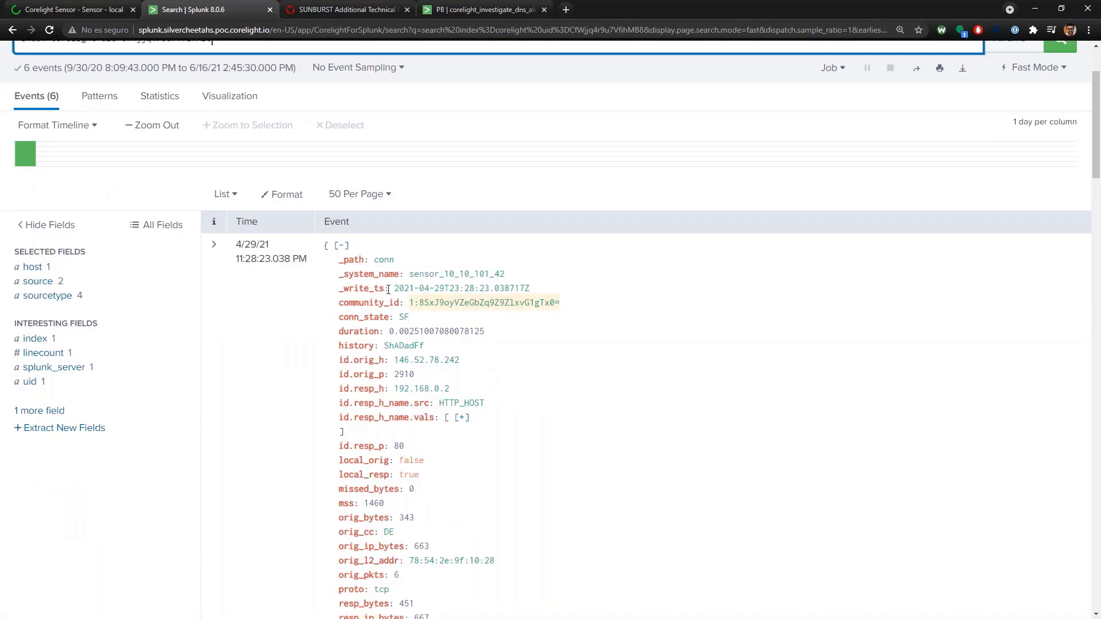
pyautogui.click(58, 296)
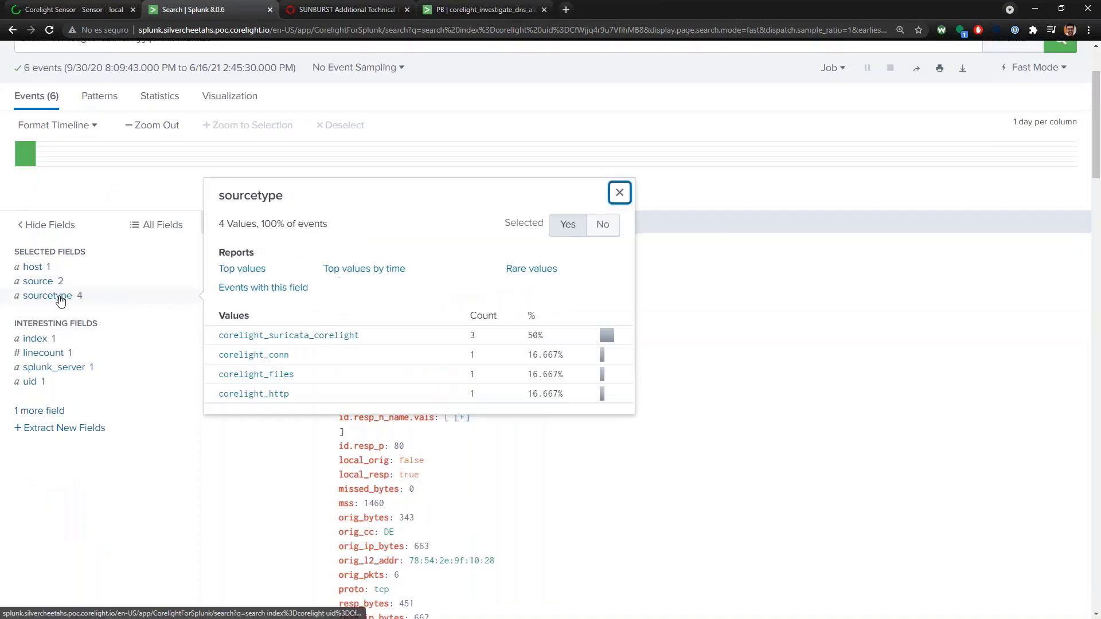
pyautogui.click(278, 394)
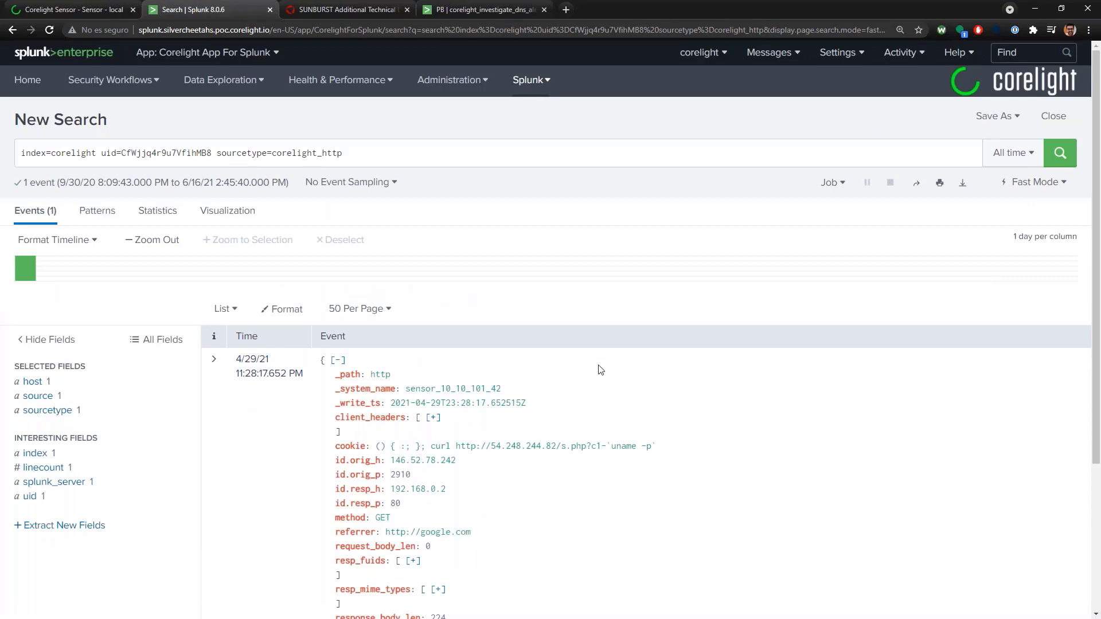
# Examine the HTTP event's cookie field and highlight the curl command and the IP address 54.248.244.82
pyautogui.scroll(-3, 599, 367)
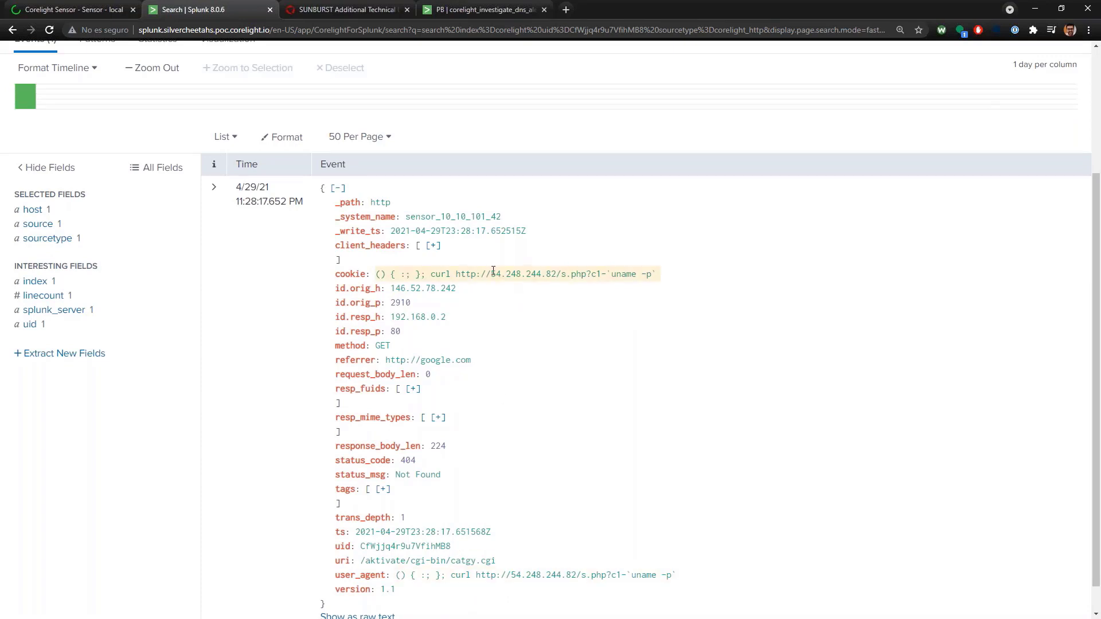
pyautogui.moveTo(432, 274); pyautogui.dragTo(450, 274)
pyautogui.moveTo(453, 274); pyautogui.dragTo(432, 274)
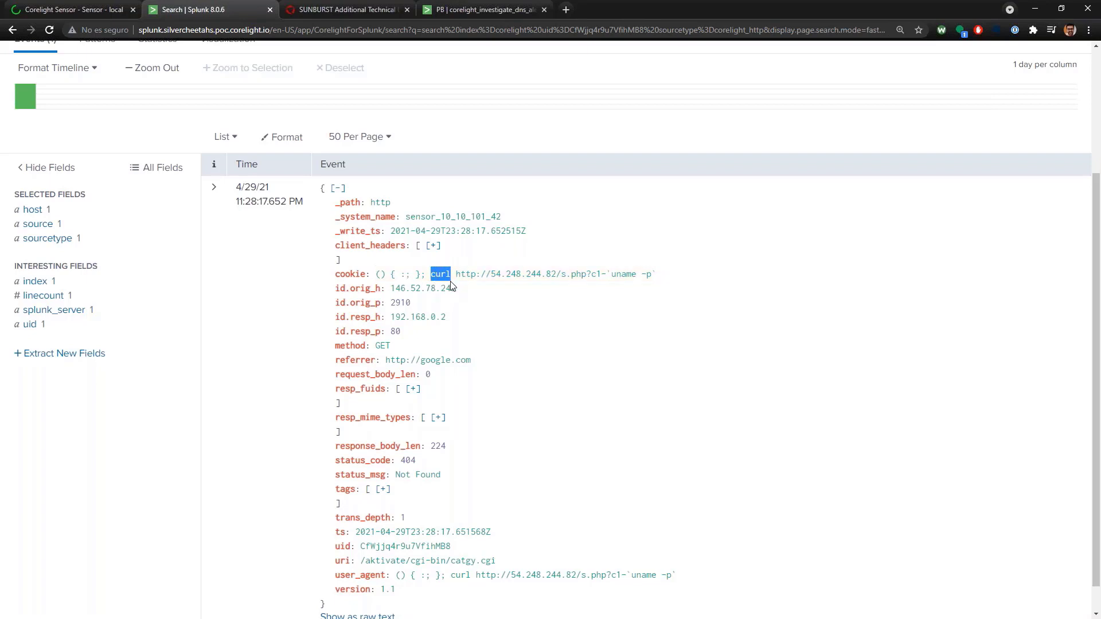
pyautogui.moveTo(491, 274); pyautogui.dragTo(557, 275)
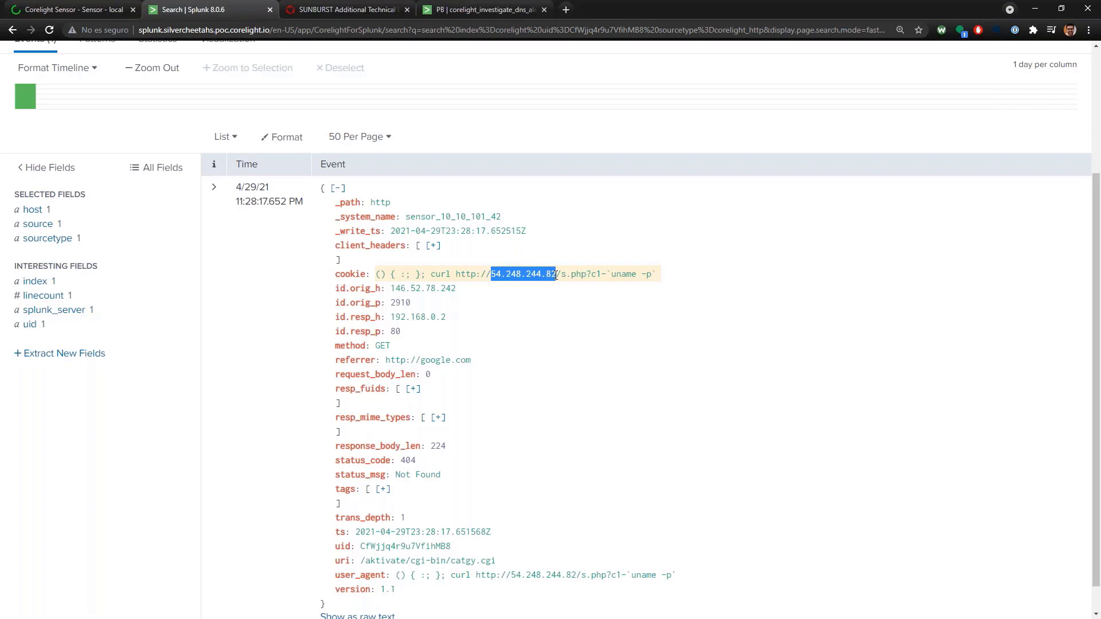
pyautogui.click(556, 276)
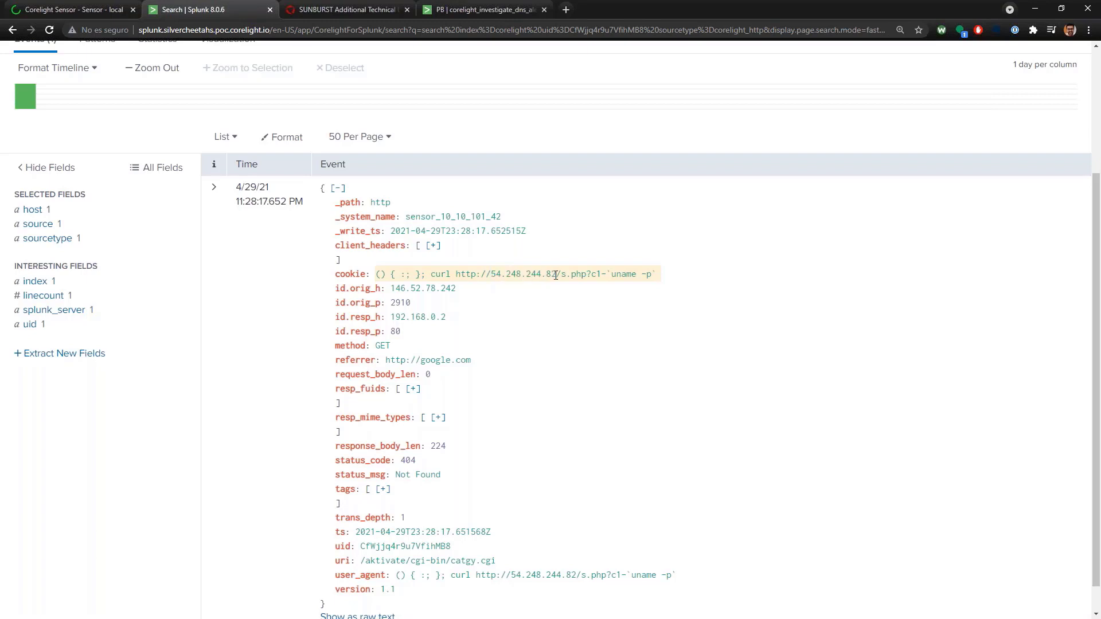
pyautogui.moveTo(556, 275); pyautogui.dragTo(491, 277)
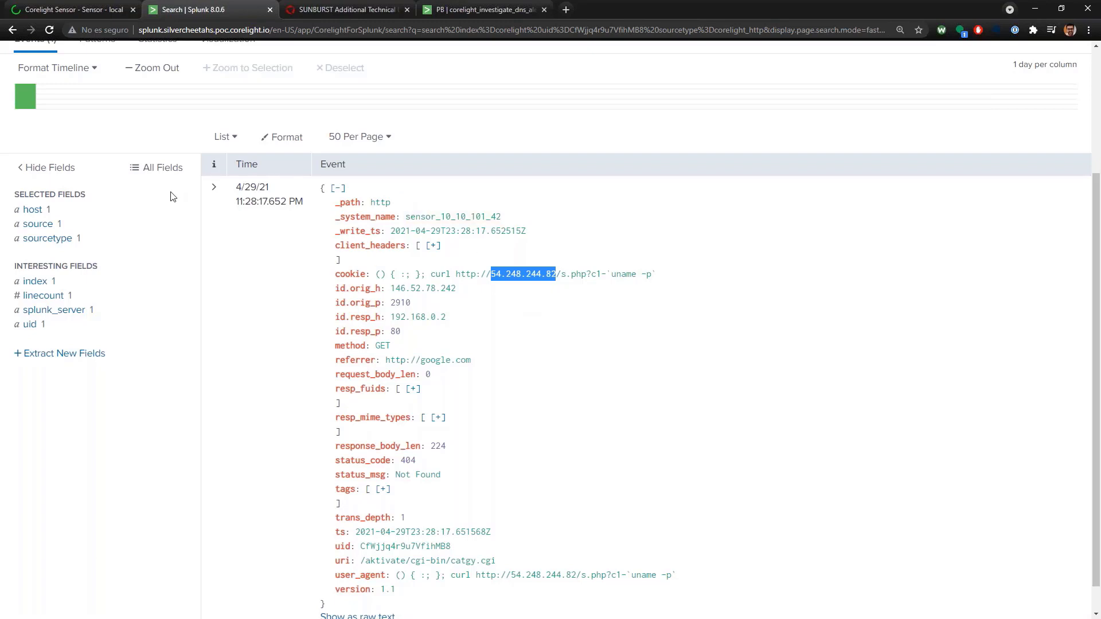
# Replace the uid and sourcetype filters with id.resp_h=54.248.244.82 and search the corelight index for connections to that host
pyautogui.scroll(3, 172, 197)
pyautogui.moveTo(344, 153); pyautogui.dragTo(101, 153)
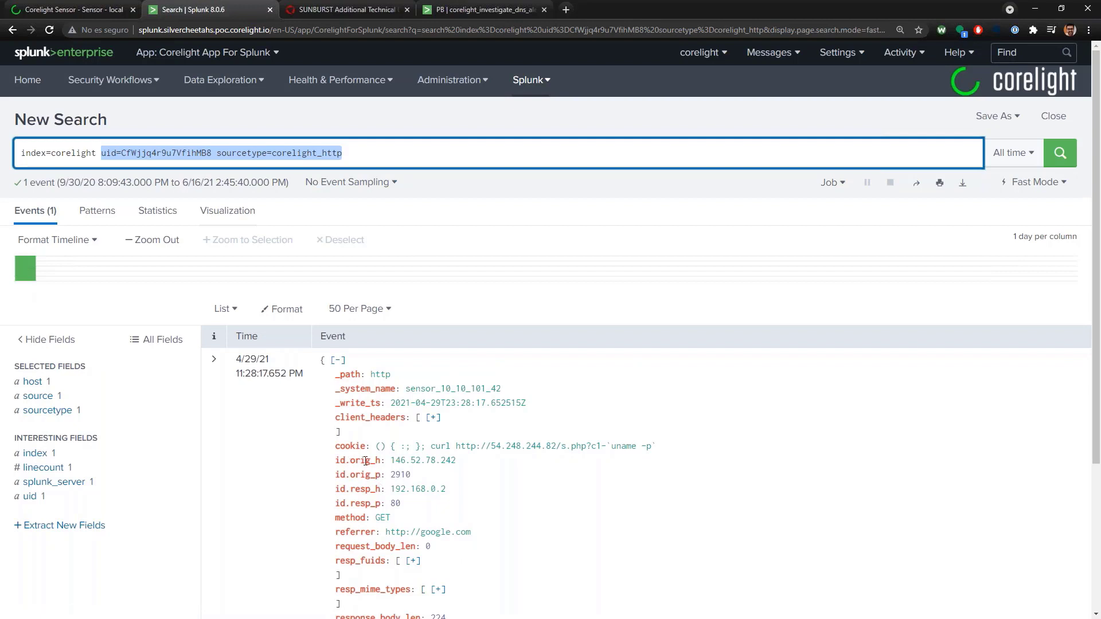
pyautogui.moveTo(380, 489); pyautogui.dragTo(337, 492)
pyautogui.hotkey('ctrl', 'c')
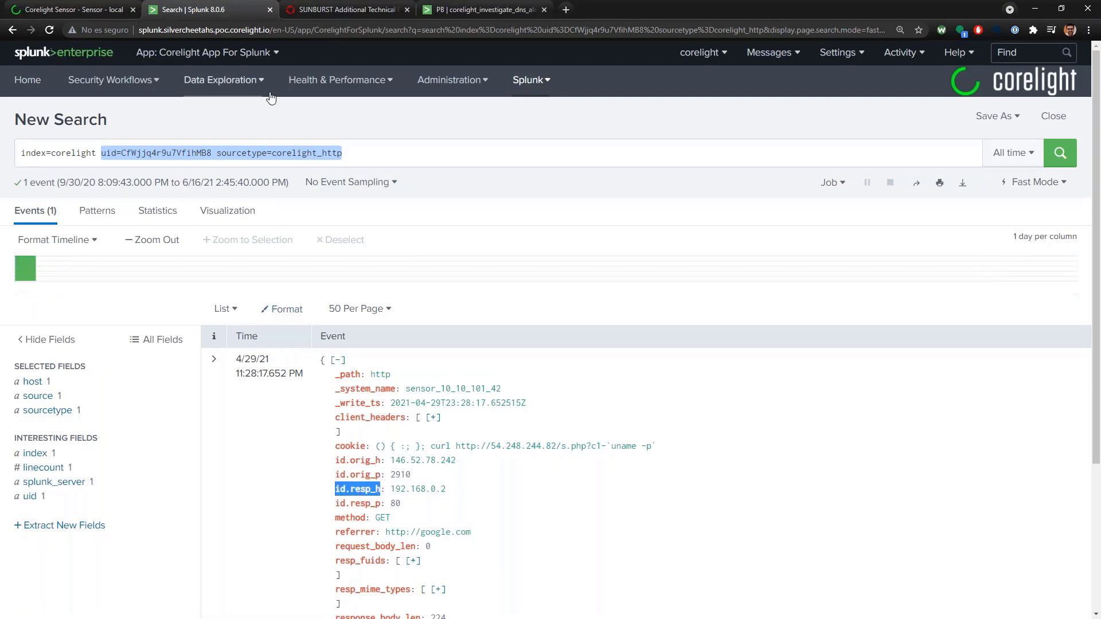
pyautogui.click(342, 154)
pyautogui.moveTo(341, 154); pyautogui.dragTo(101, 153)
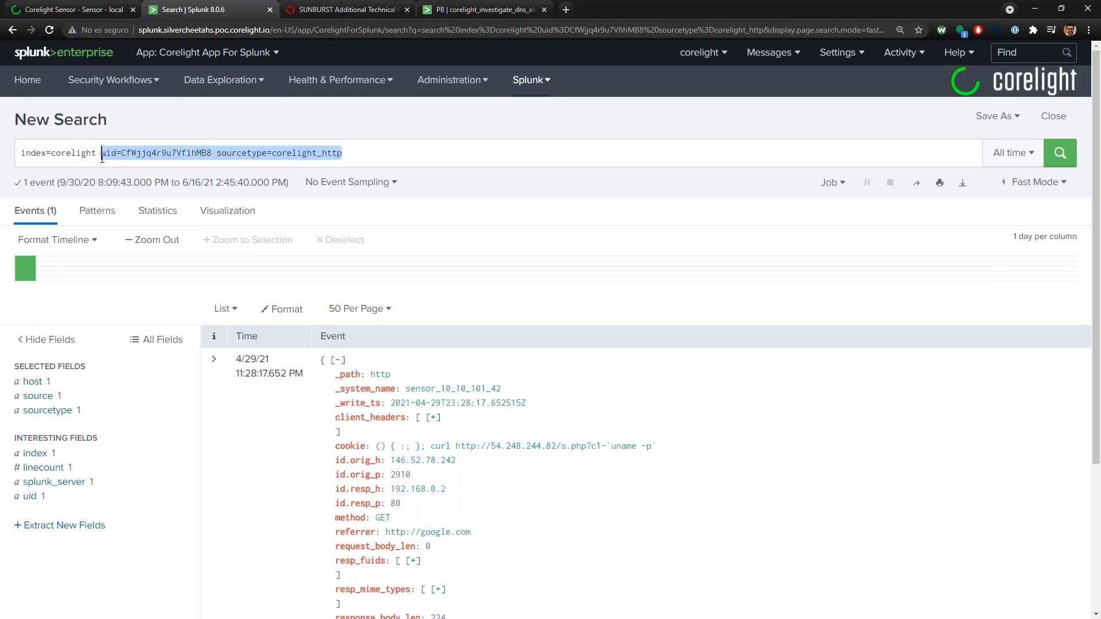
pyautogui.hotkey('ctrl', 'v')
pyautogui.click(182, 156)
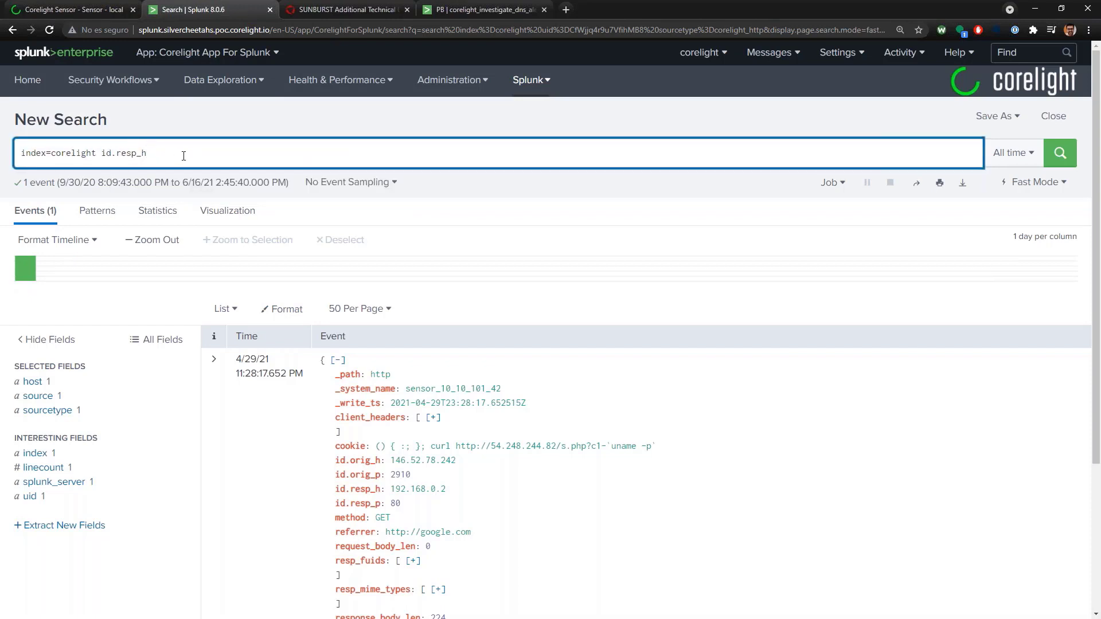
pyautogui.write('=54.248.244.82')
pyautogui.press('Return')
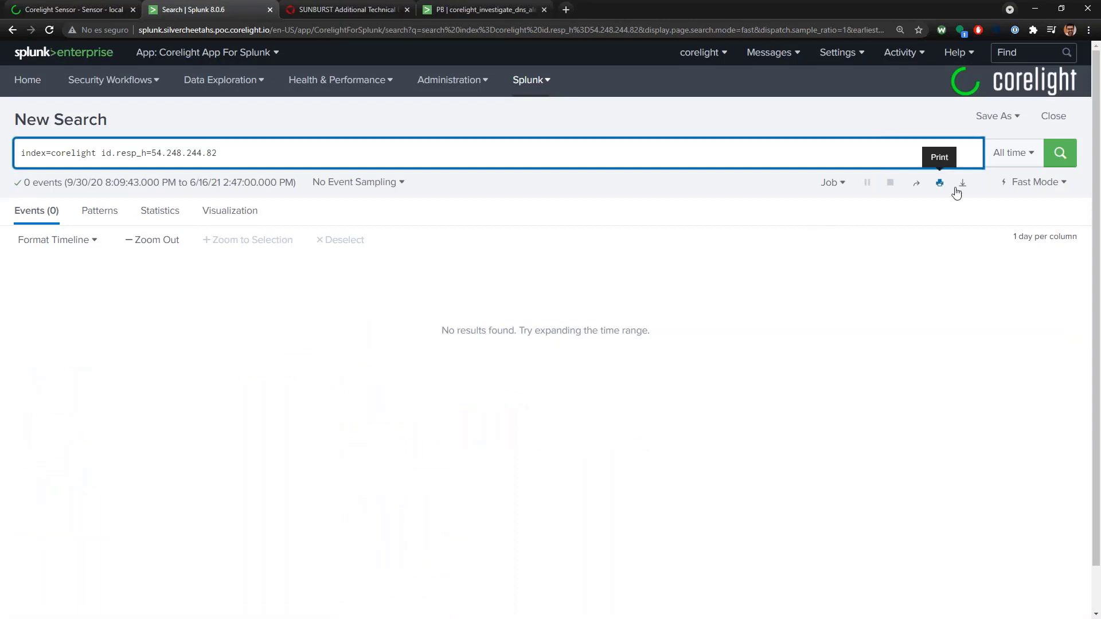
# Reapply the All time range to the id.resp_h search and highlight the message in the results area
pyautogui.click(1030, 153)
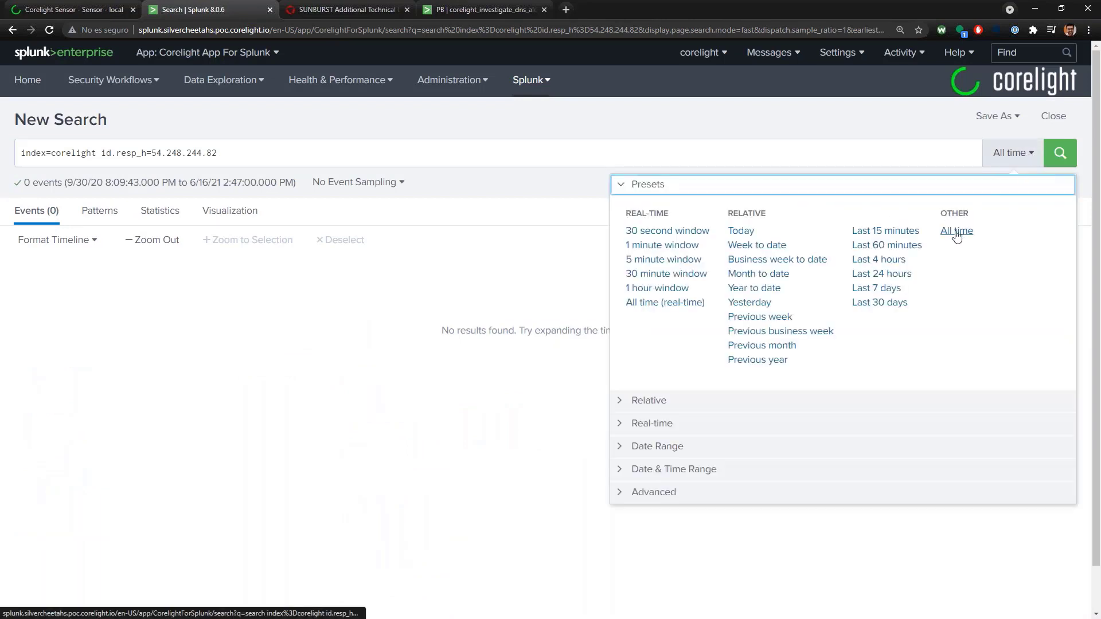
pyautogui.click(956, 232)
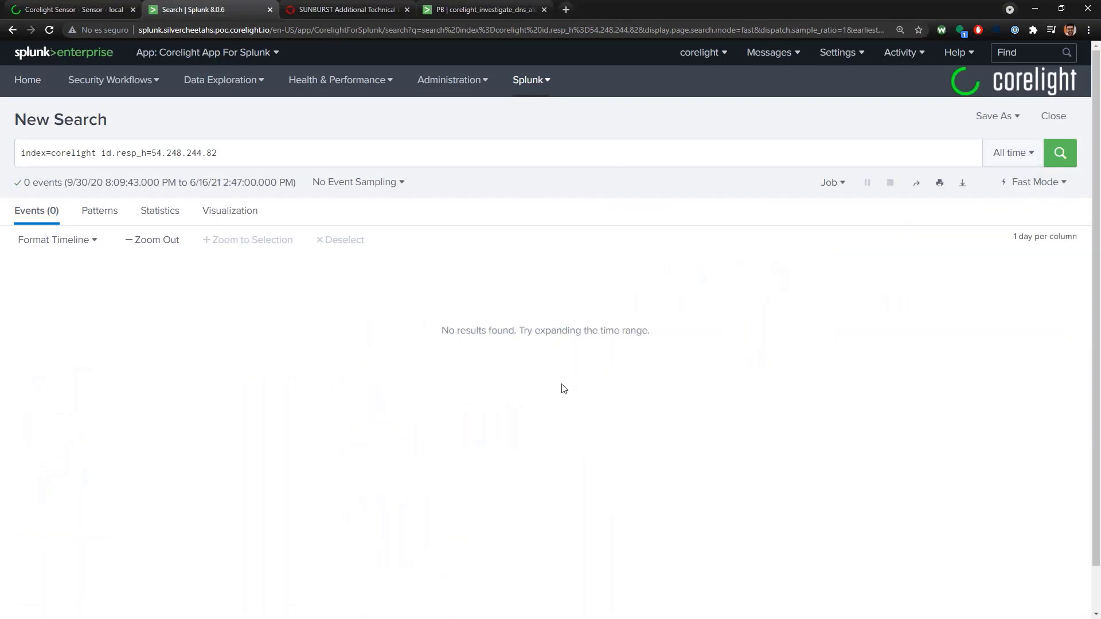
pyautogui.moveTo(441, 331); pyautogui.dragTo(506, 338)
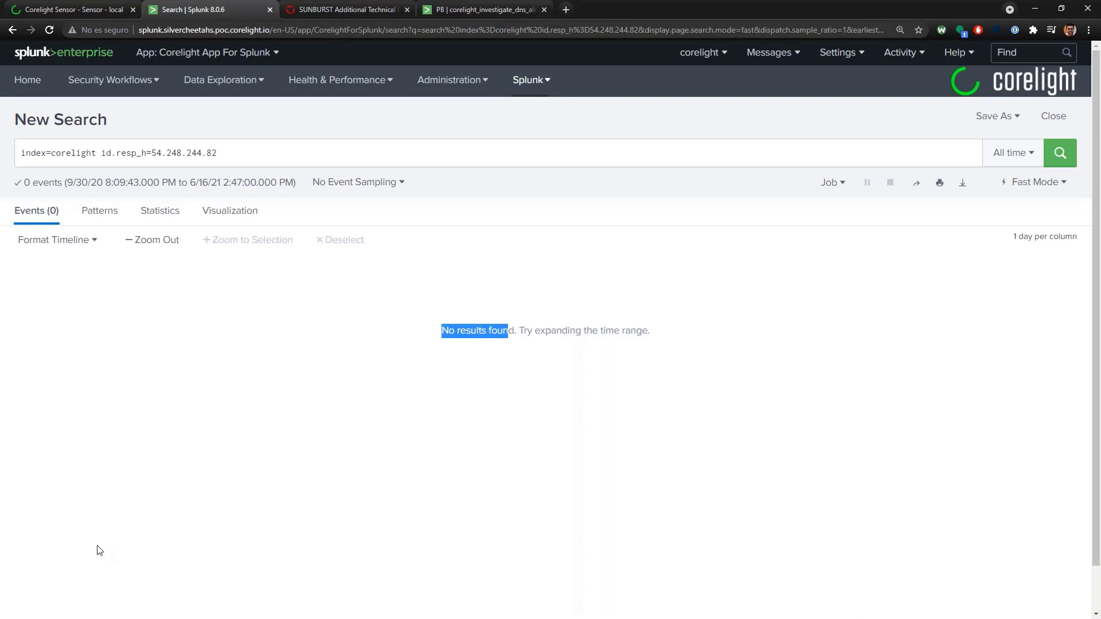
pyautogui.click(461, 367)
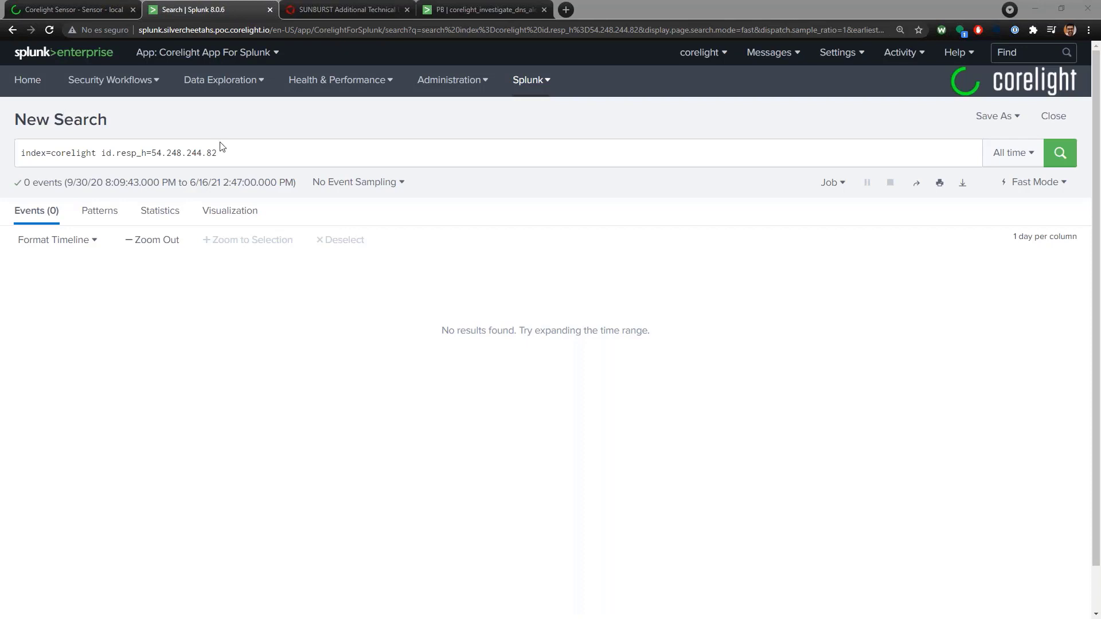
# Replace the query with index=corelight-sunburst path=dns avsvmcloud.com | stats count by id.orig_h,id.resp_h,query,rcode_name,answers{} and highlight its index term
pyautogui.moveTo(220, 153); pyautogui.dragTo(21, 153)
pyautogui.write('index=corelight-sunburst path=dns avsvmcloud.com | stats count by id.orig_h,id.resp_h,query,rcode_name,answers{}')
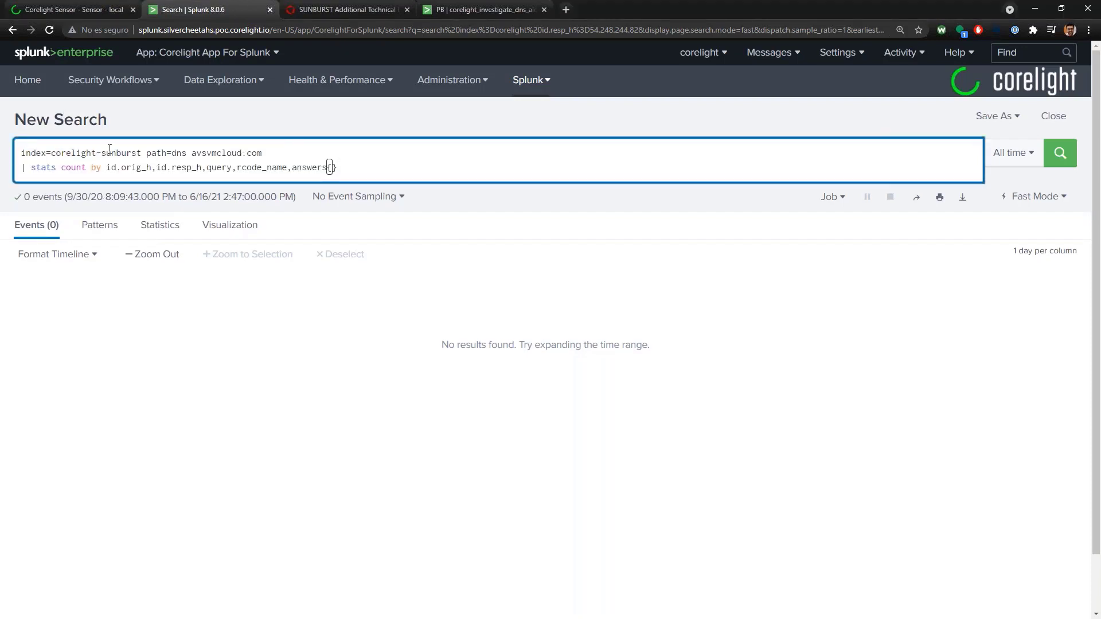
pyautogui.moveTo(141, 153); pyautogui.dragTo(21, 153)
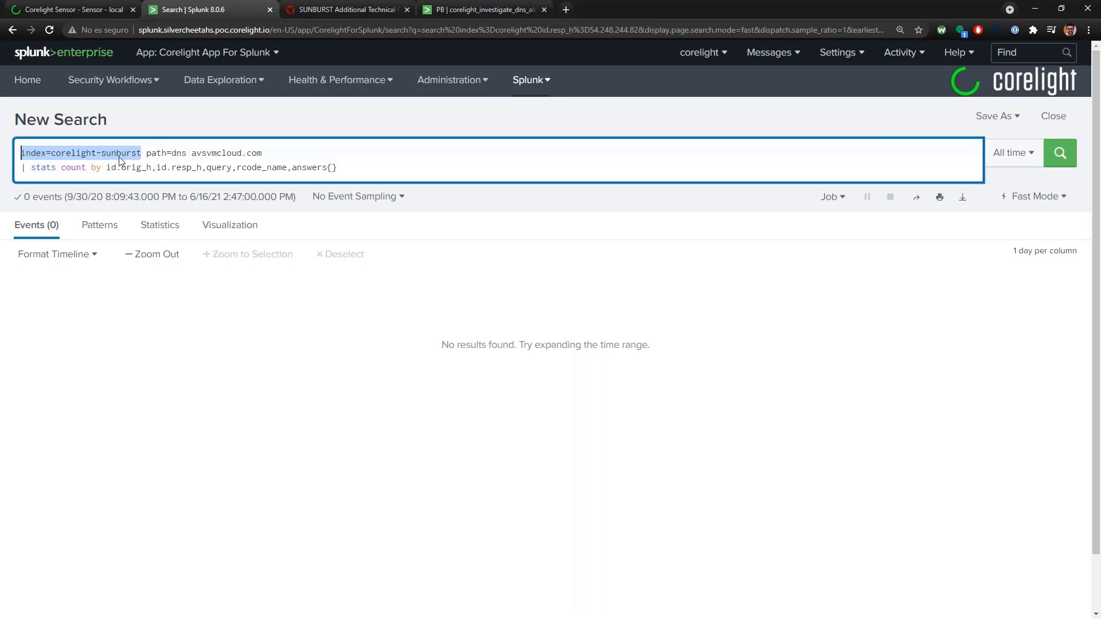
pyautogui.click(147, 153)
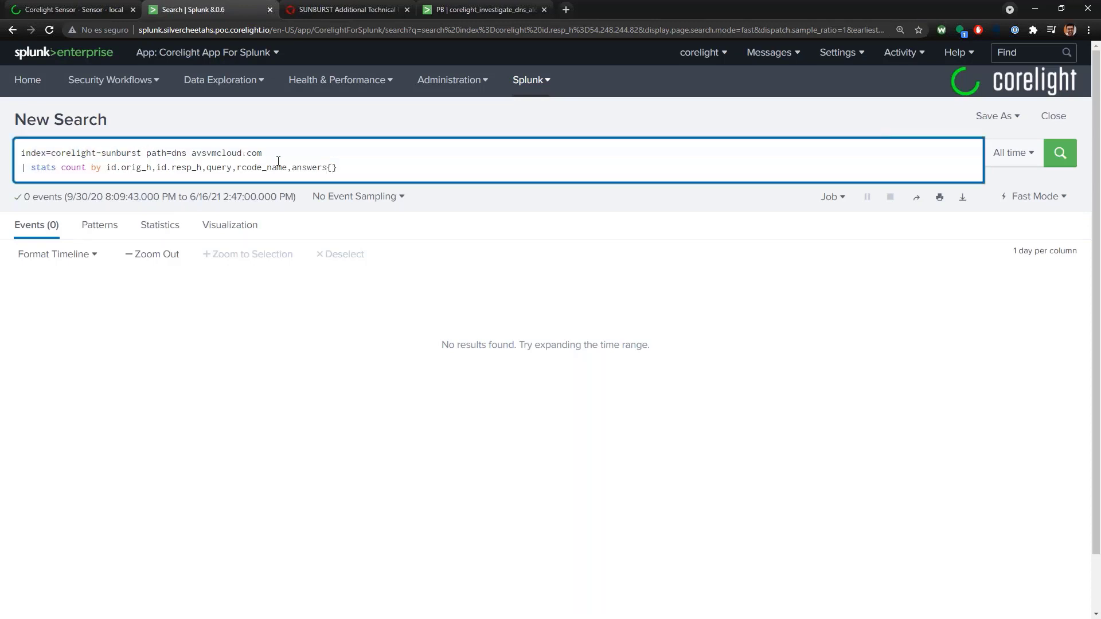
# Switch to the FireEye SUNBURST article and highlight the avsvmcloud[.]com domain and the eu-west-1 DNS suffix under Domain Generation Algorithm
pyautogui.click(348, 12)
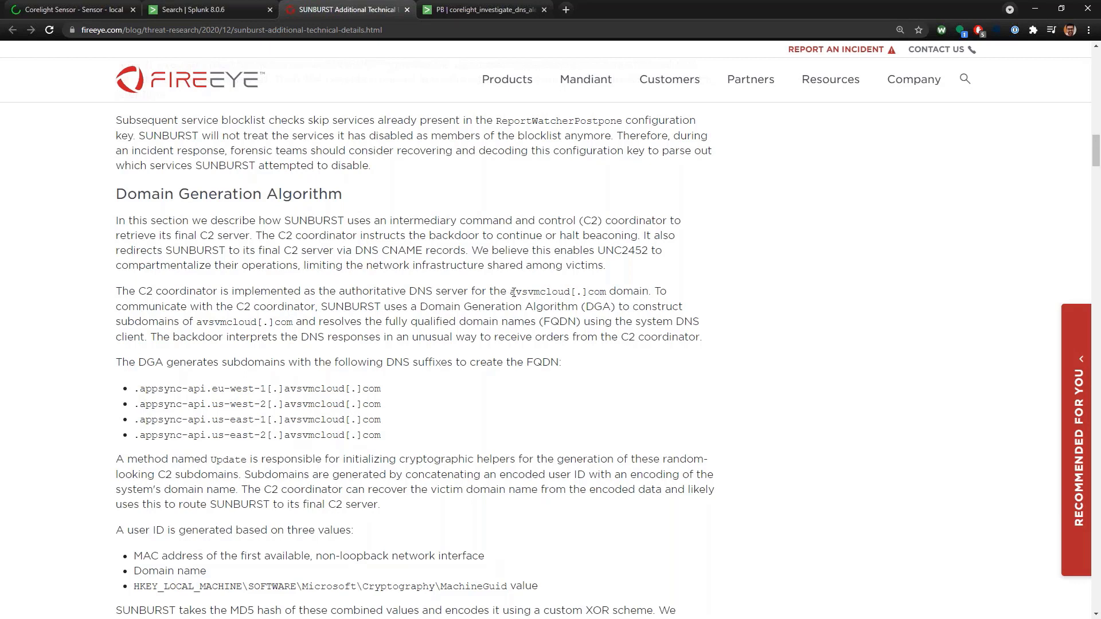
pyautogui.moveTo(513, 292); pyautogui.dragTo(607, 289)
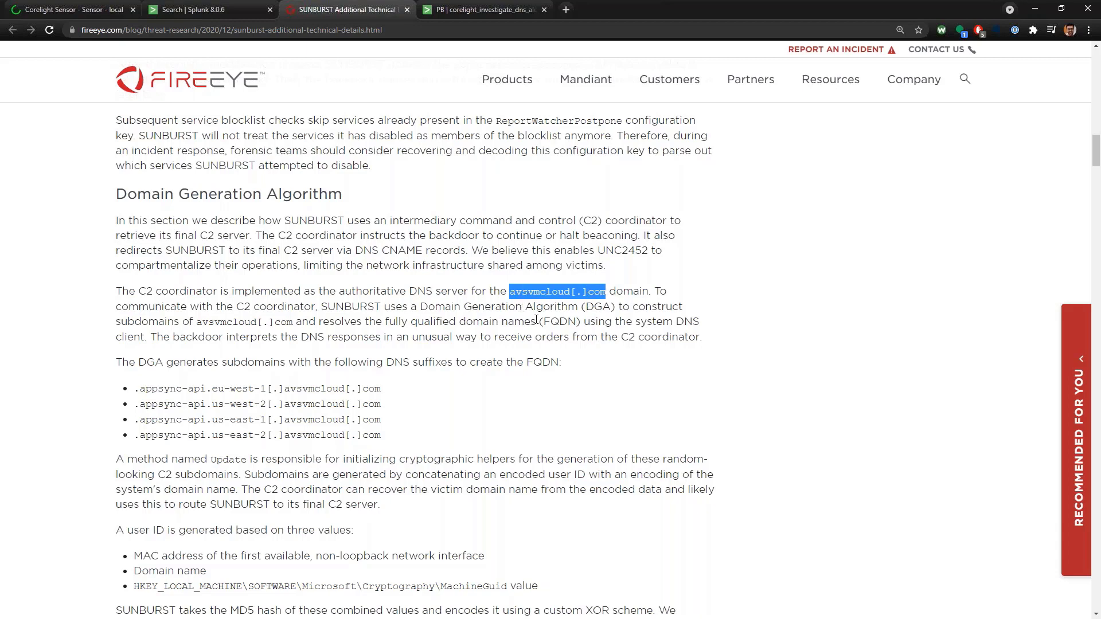
pyautogui.moveTo(404, 392); pyautogui.dragTo(141, 394)
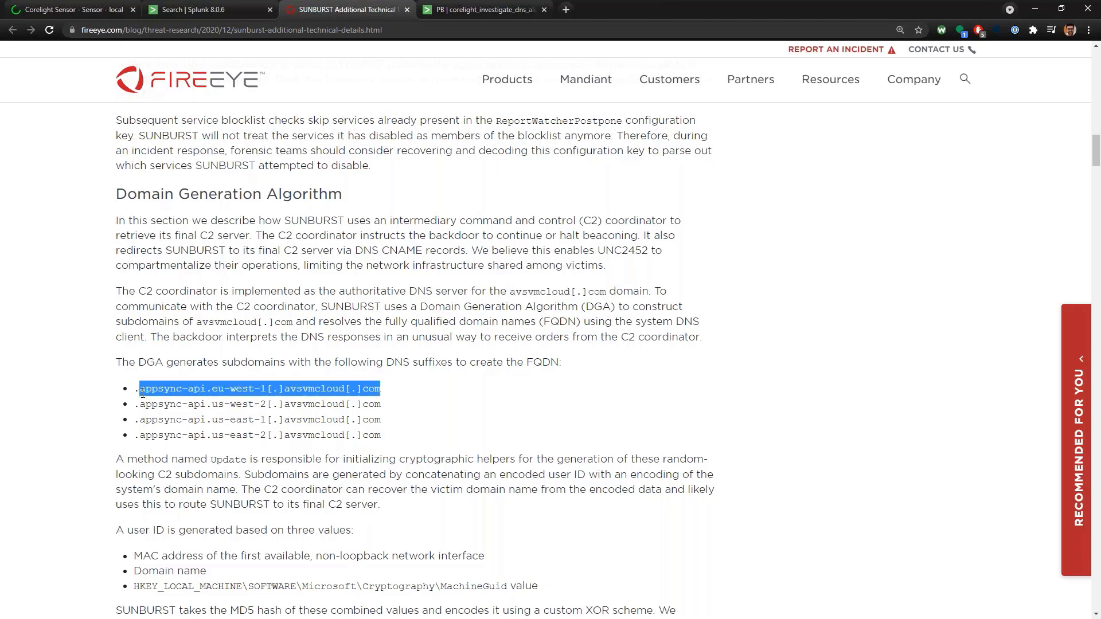
pyautogui.click(489, 419)
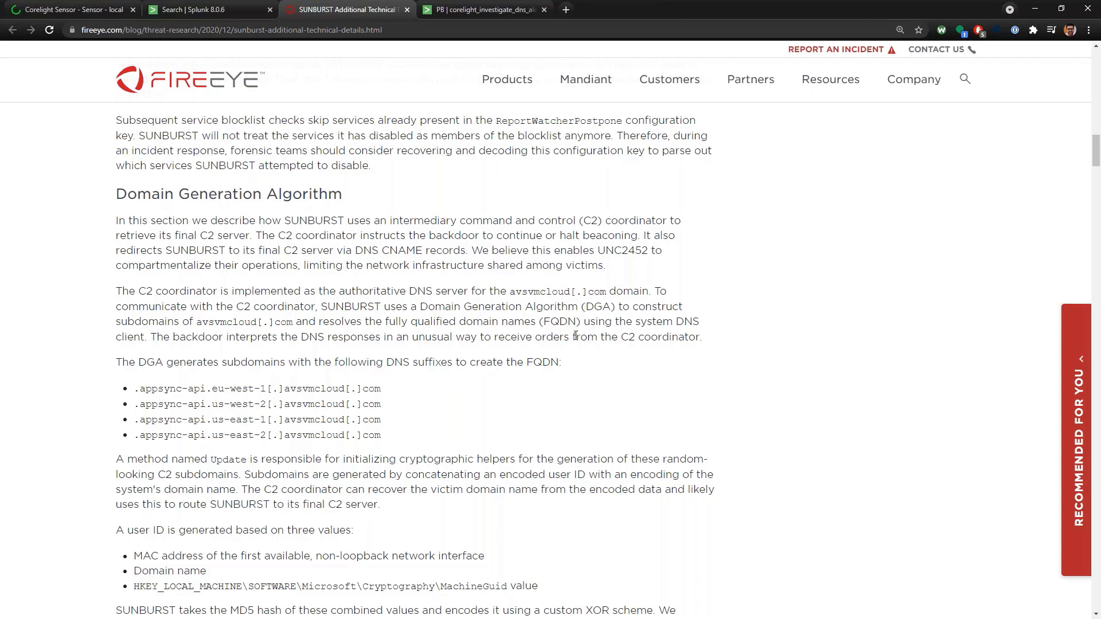
# Examine the article's subnet tables for DNS A record responses covering CNAME follow-up, continued DGA beaconing and the killswitch
pyautogui.scroll(-4, 508, 315)
pyautogui.scroll(-20, 495, 311)
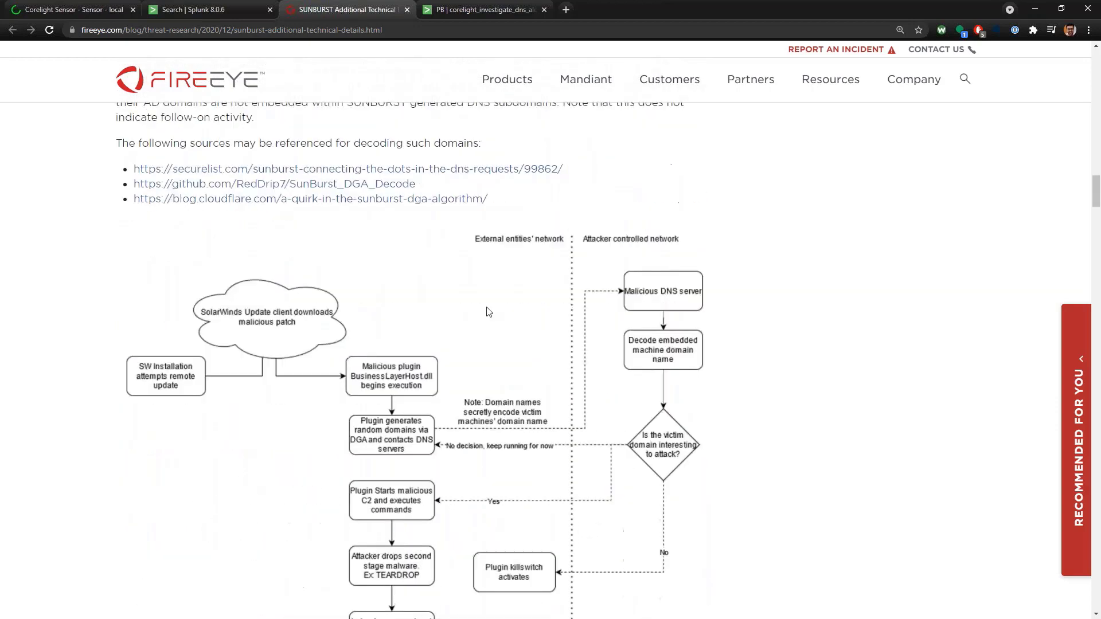
pyautogui.scroll(-1, 488, 315)
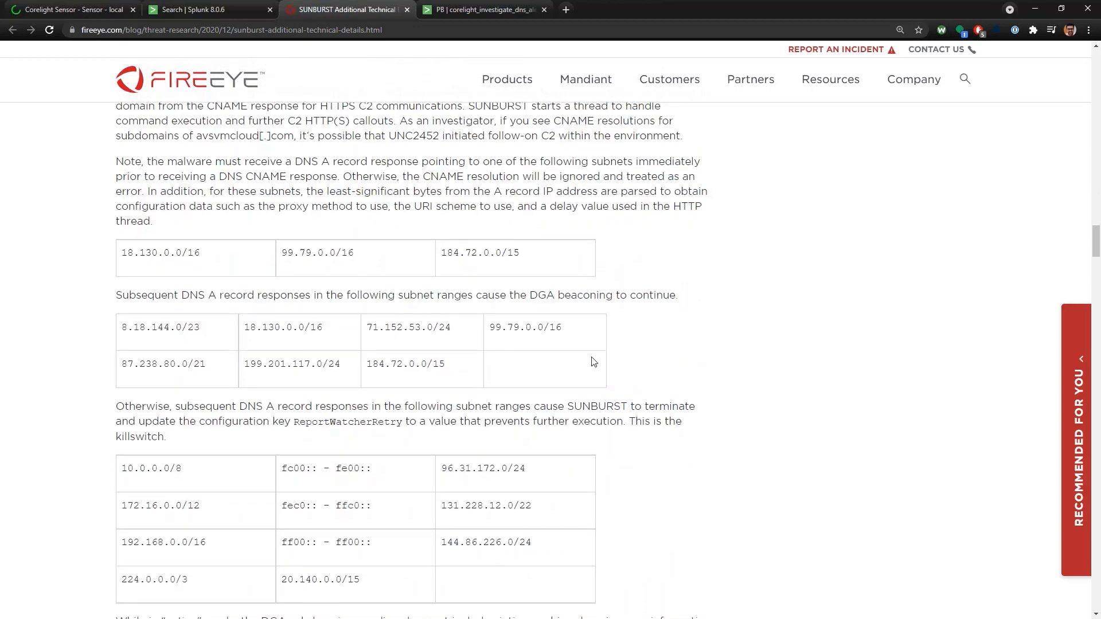
pyautogui.scroll(-1, 604, 360)
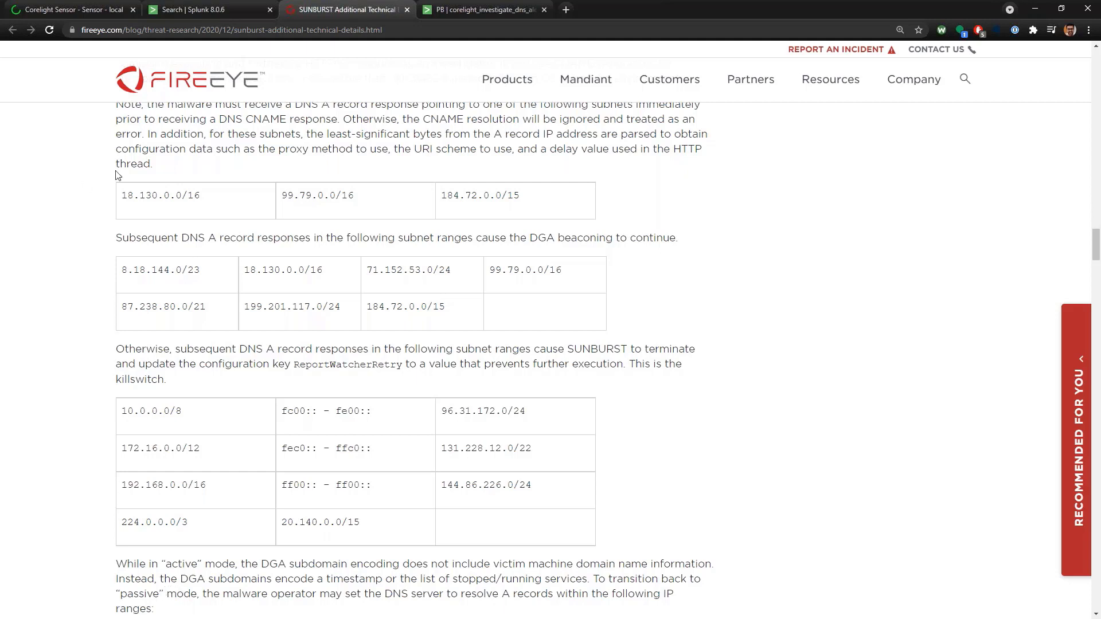
# Return to Splunk, highlight avsvmcloud.com in the query, run the SUNBURST DNS statistics search and highlight its event count
pyautogui.click(217, 11)
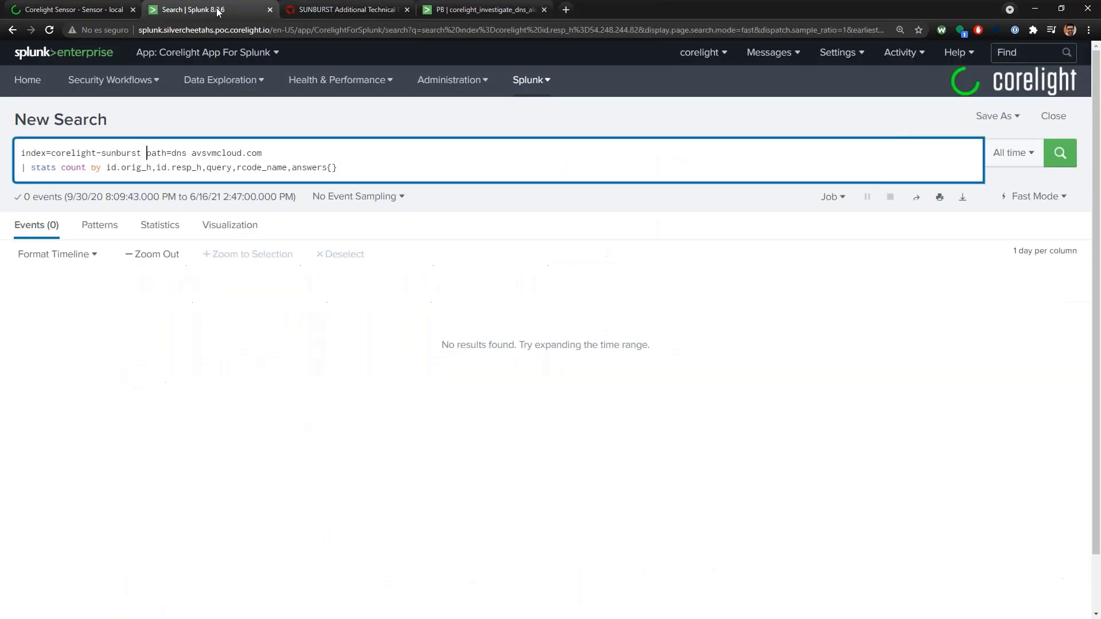
pyautogui.moveTo(276, 152); pyautogui.dragTo(192, 148)
pyautogui.hotkey('ctrl', 'c')
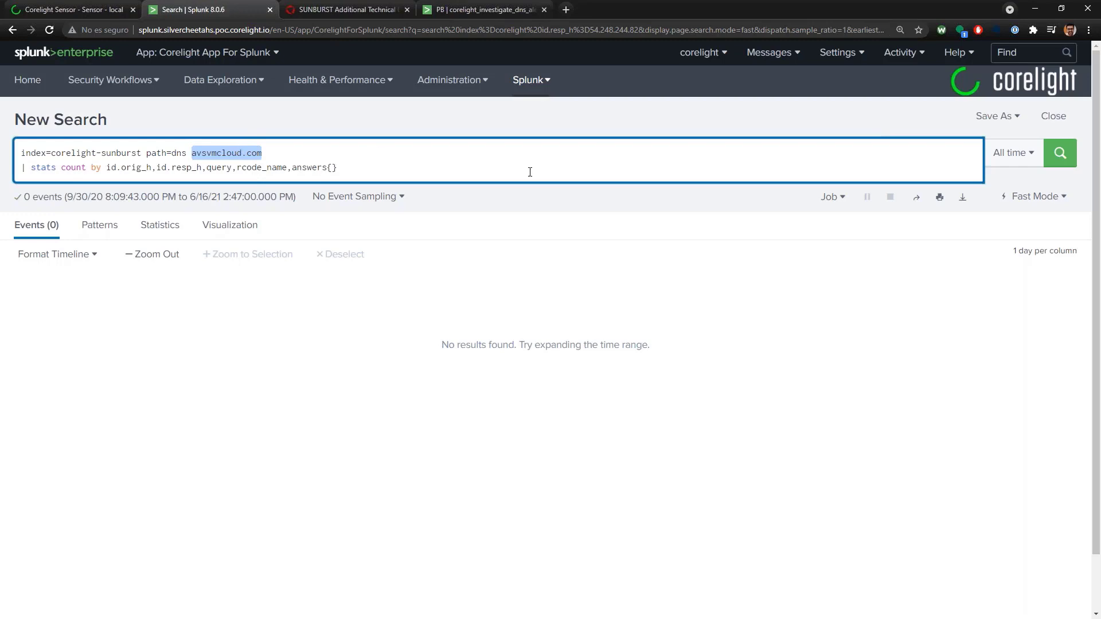
pyautogui.click(1060, 154)
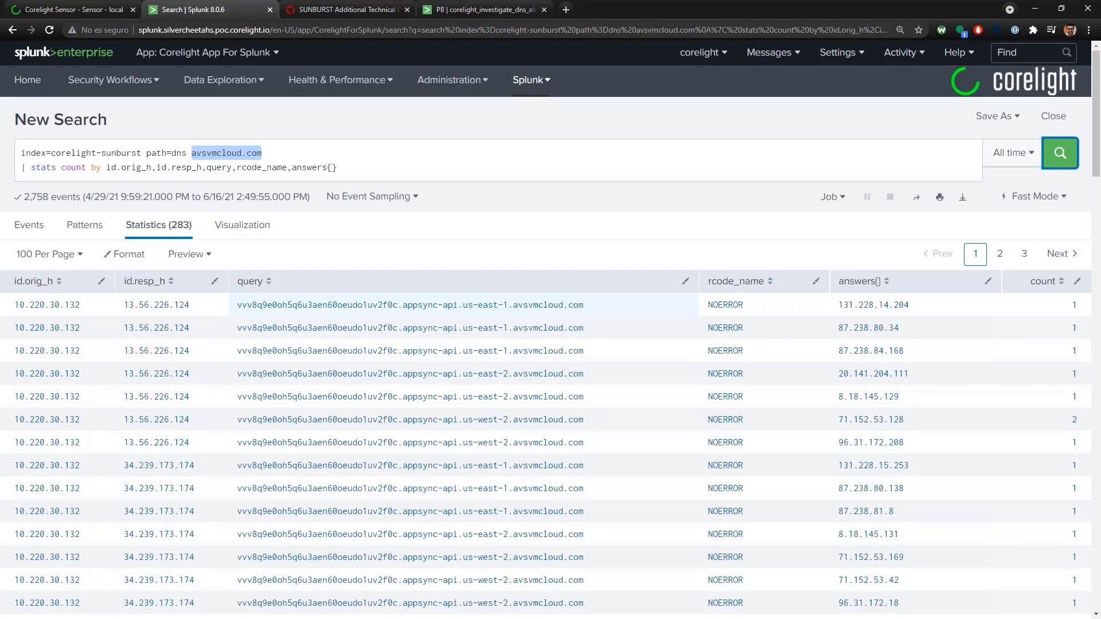
pyautogui.moveTo(48, 198); pyautogui.dragTo(23, 201)
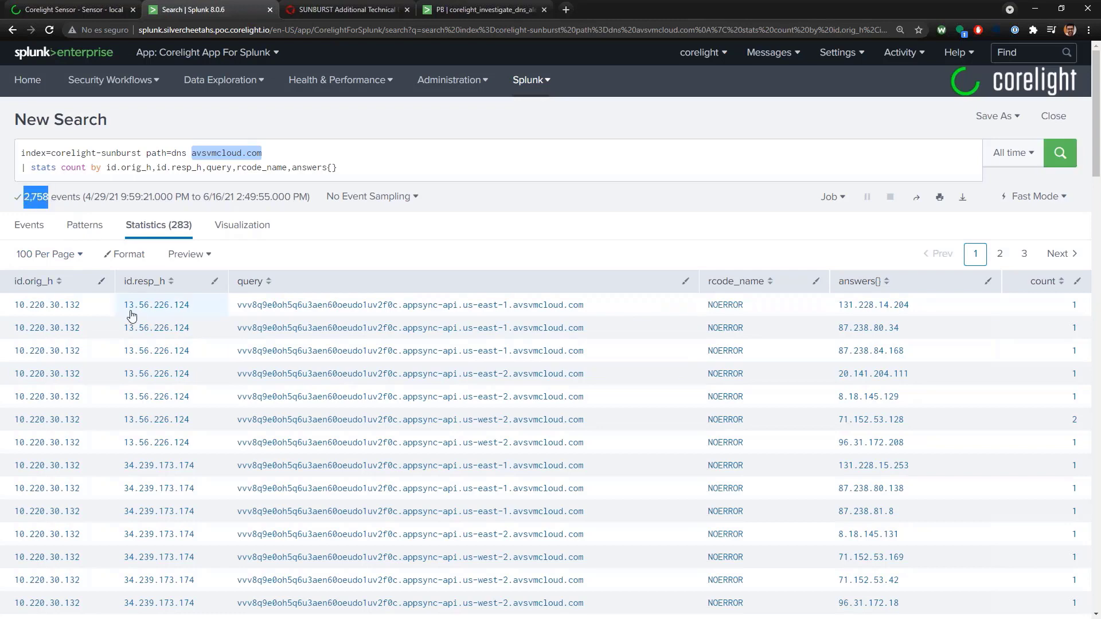
pyautogui.click(501, 205)
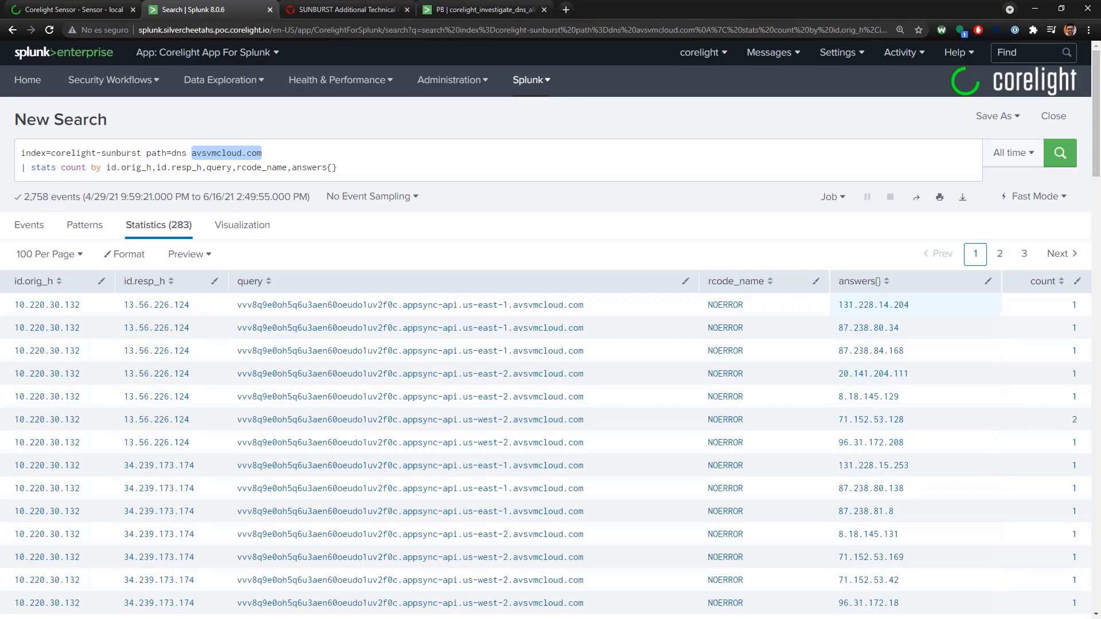
# Check the FireEye article's DNS A record subnet tables, return to Splunk and review the SUNBURST result rows by originating host
pyautogui.click(368, 4)
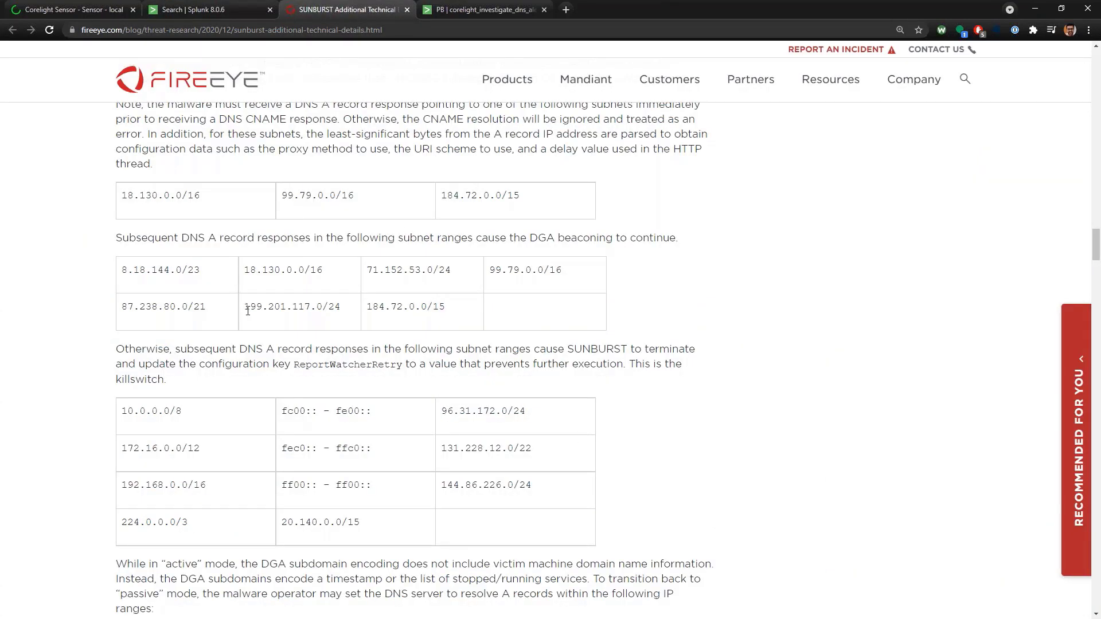
pyautogui.click(206, 11)
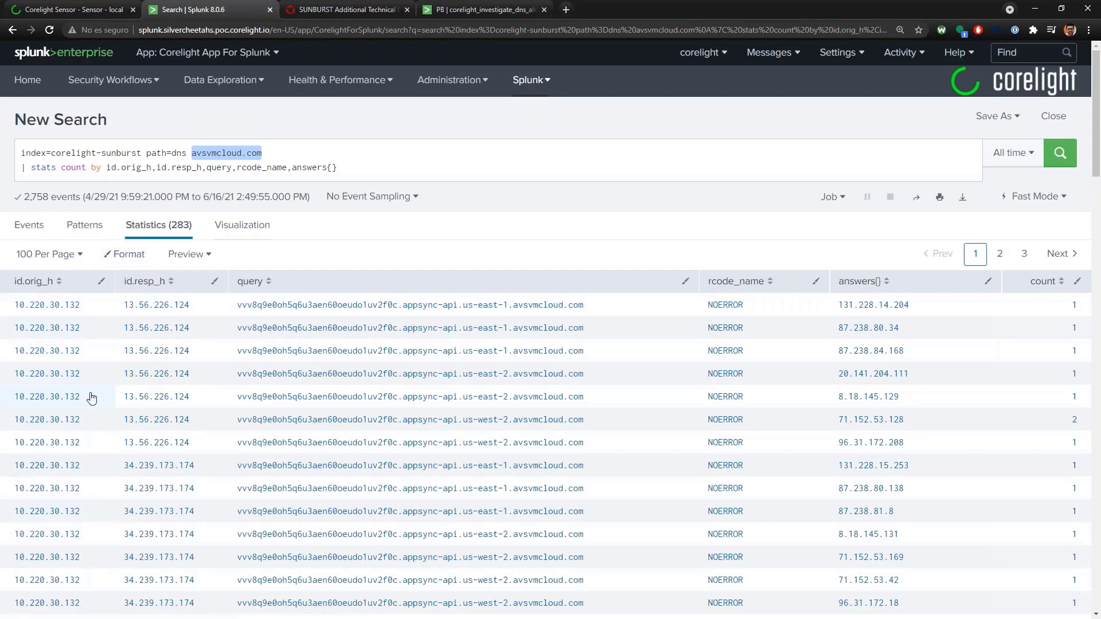
pyautogui.scroll(-1, 92, 396)
pyautogui.scroll(-4, 86, 395)
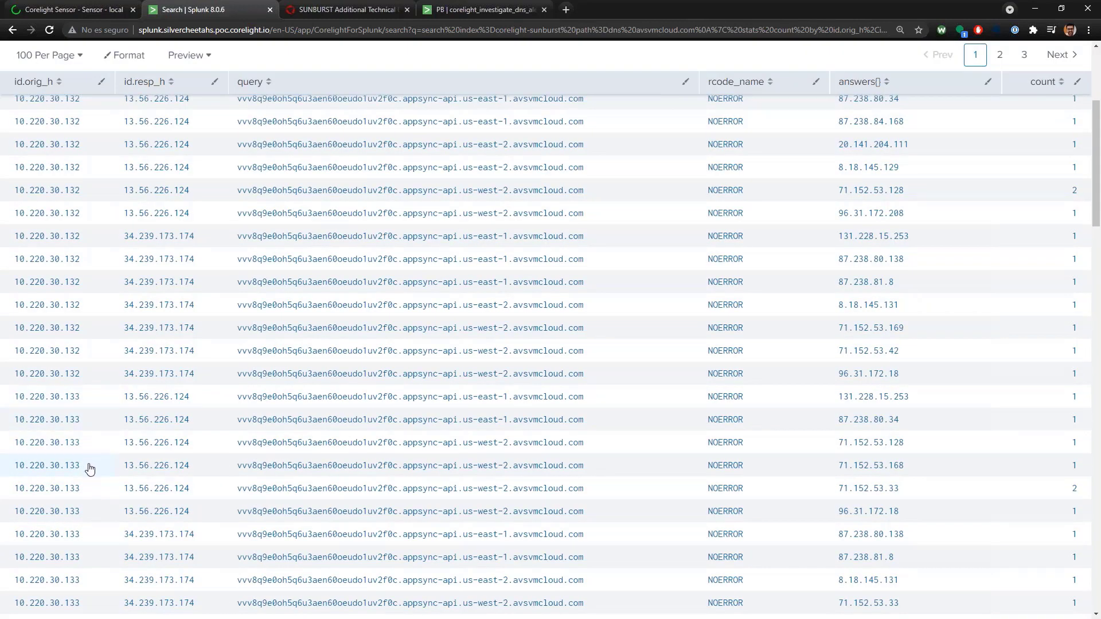
pyautogui.scroll(4, 90, 463)
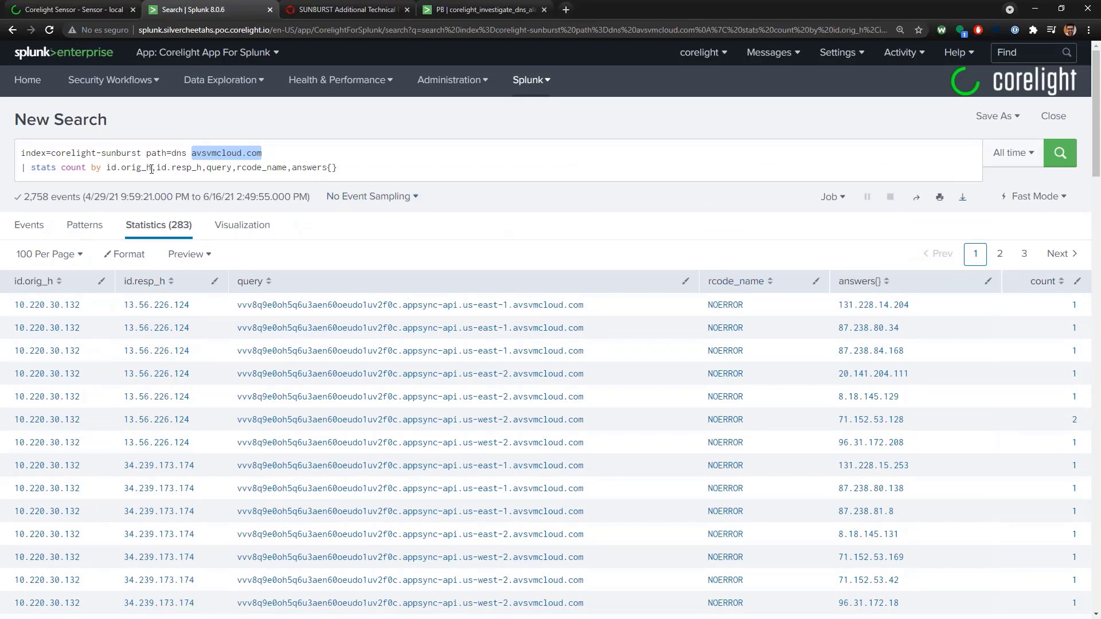
# Reduce the stats clause to count by id.orig_h only and run the search to list the hosts querying avsvmcloud.com
pyautogui.click(152, 168)
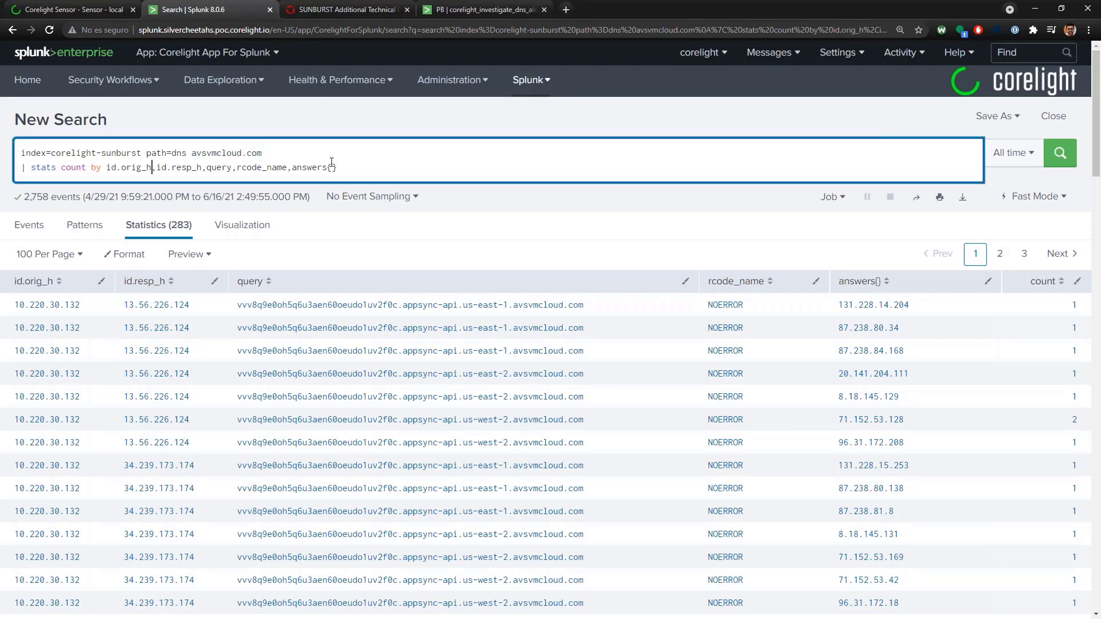
pyautogui.moveTo(353, 168); pyautogui.dragTo(143, 169)
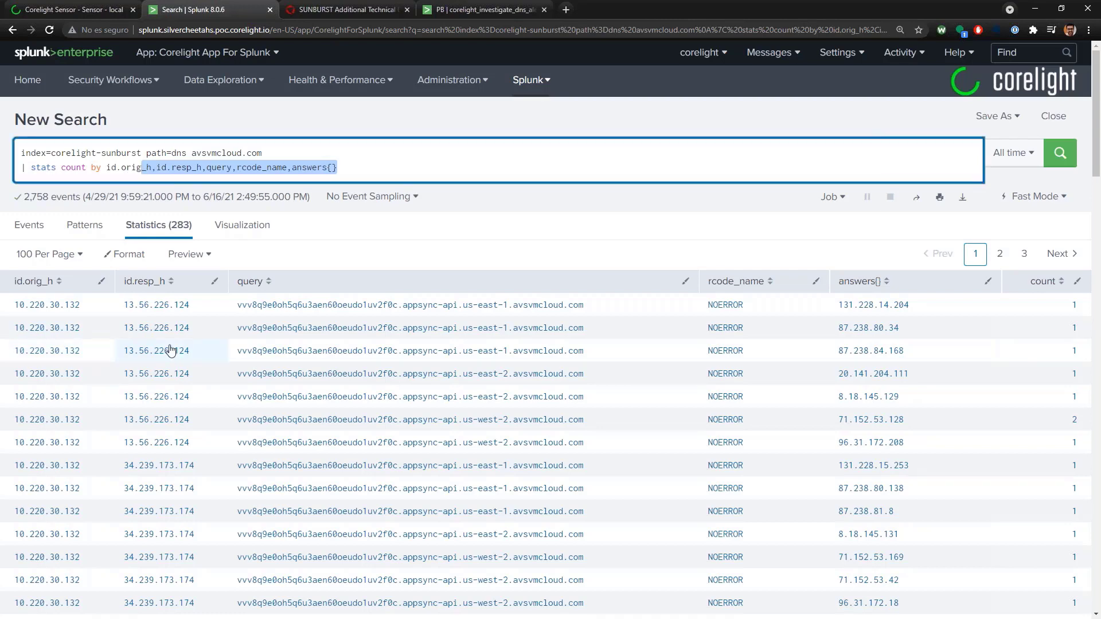
pyautogui.click(155, 165)
pyautogui.click(155, 168)
pyautogui.moveTo(152, 169); pyautogui.dragTo(360, 172)
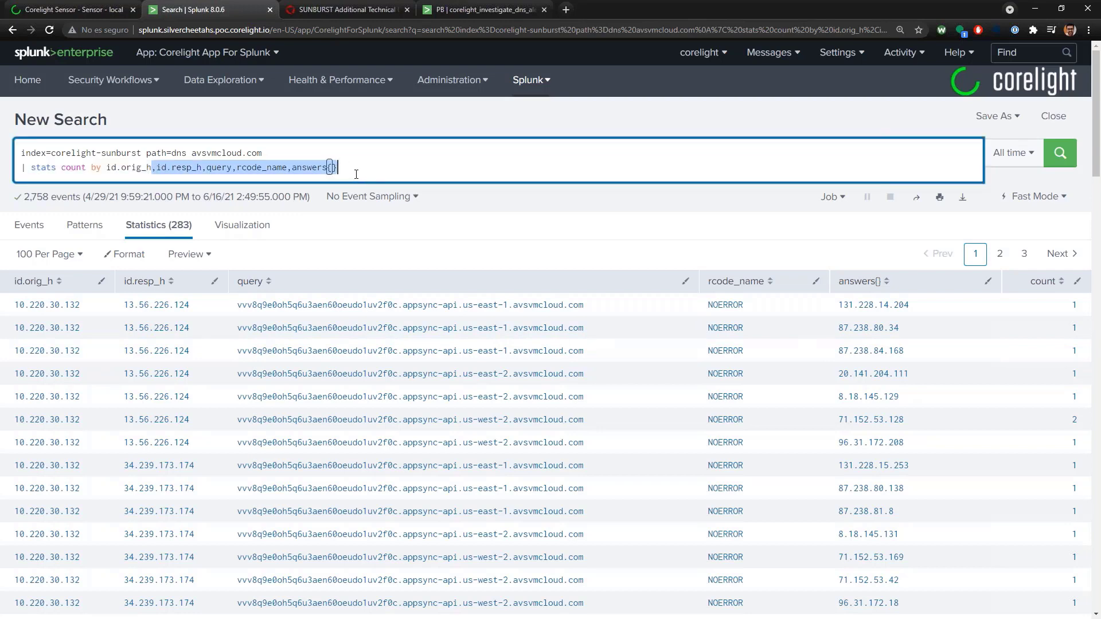
pyautogui.press('BackSpace')
pyautogui.click(179, 168)
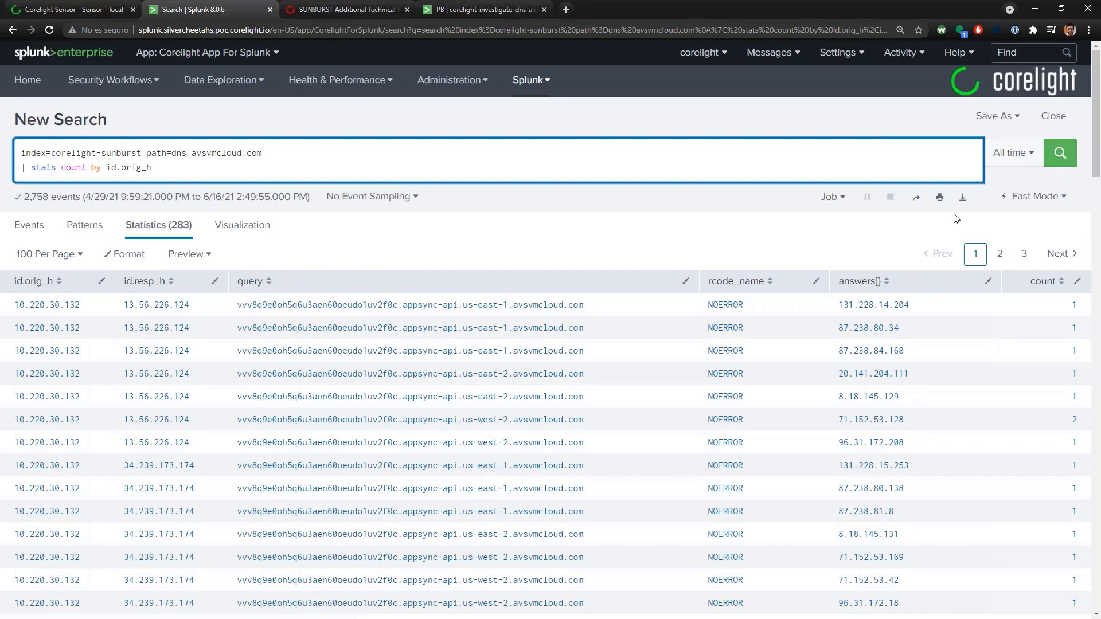
pyautogui.click(1060, 153)
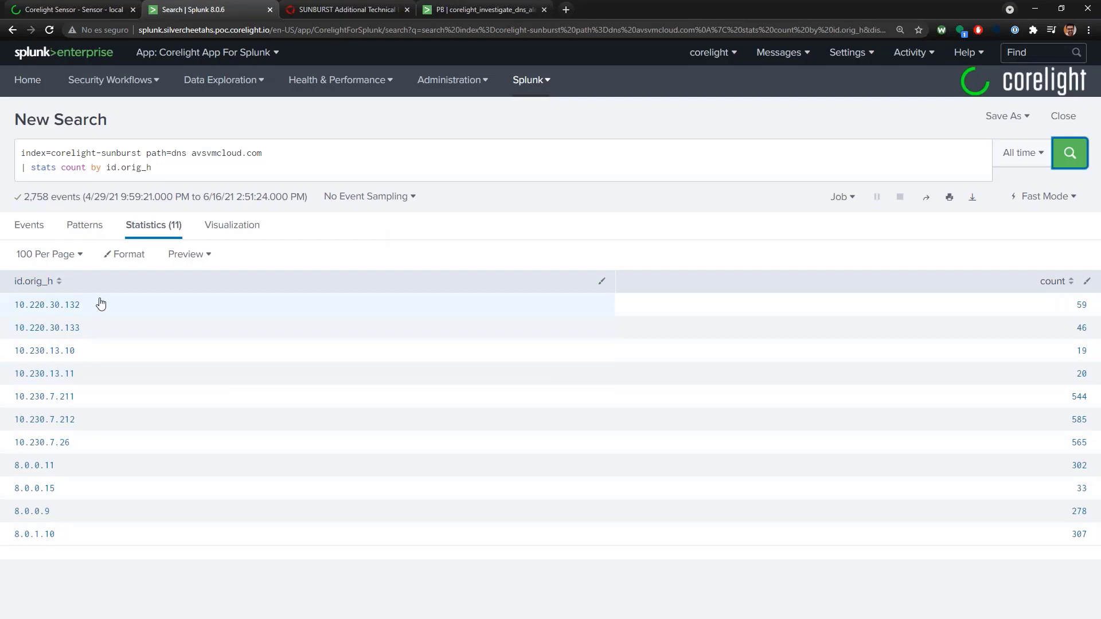
# Return to the previous search and replace its query with index=corelight-sunburst path=dns avsvmcloud.com answers{}=* id.orig_h=10.220.30.132 query=vvv* | table ts,id.orig_h,query,qtype,qtype_name,rcode,rcode_name,answers{} | sort ts
pyautogui.hotkey('alt', 'Left')
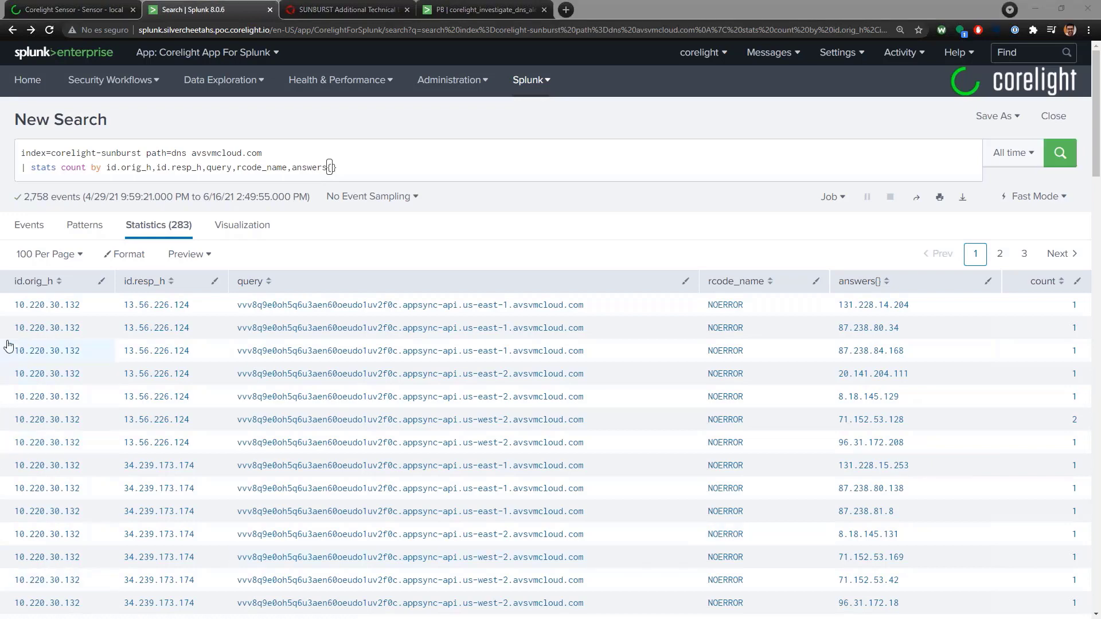
pyautogui.doubleClick(352, 168)
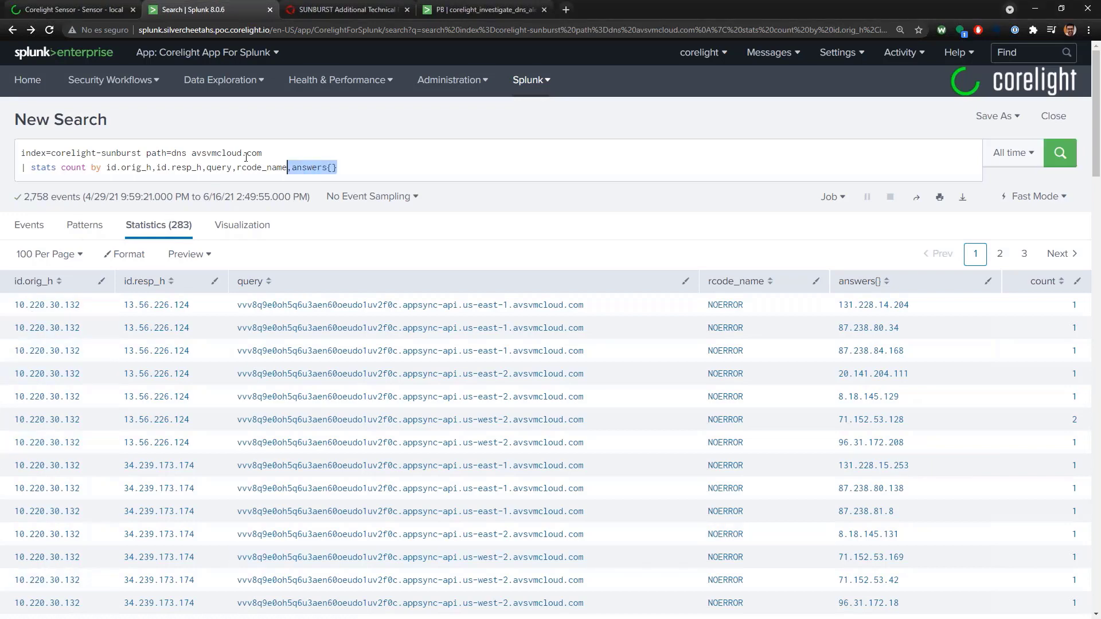
pyautogui.hotkey('ctrl', 'a')
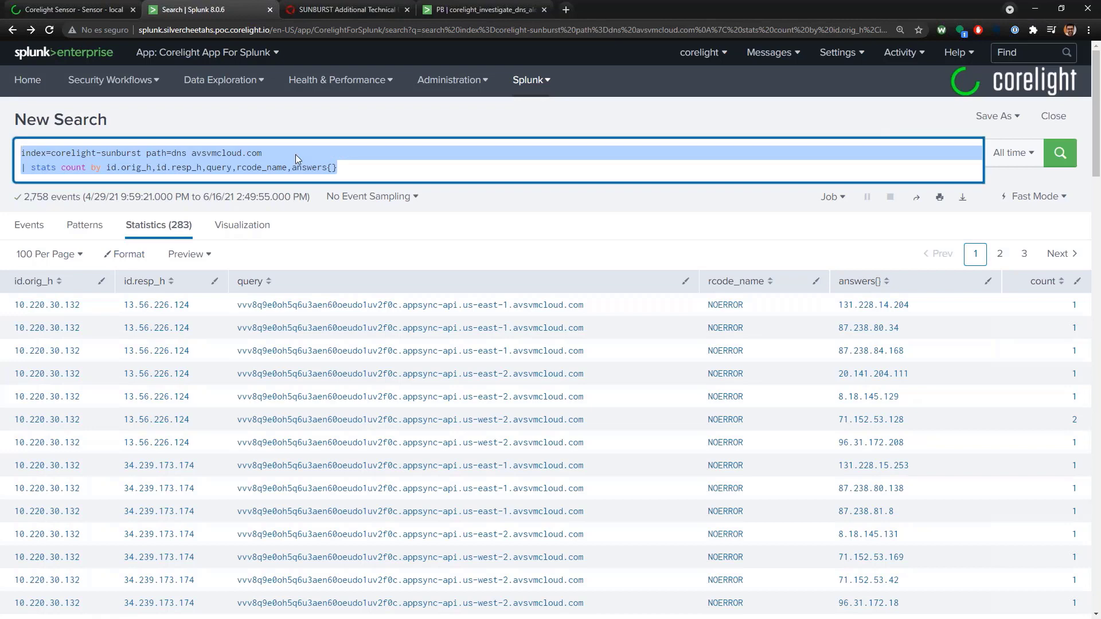
pyautogui.hotkey('ctrl', 'v')
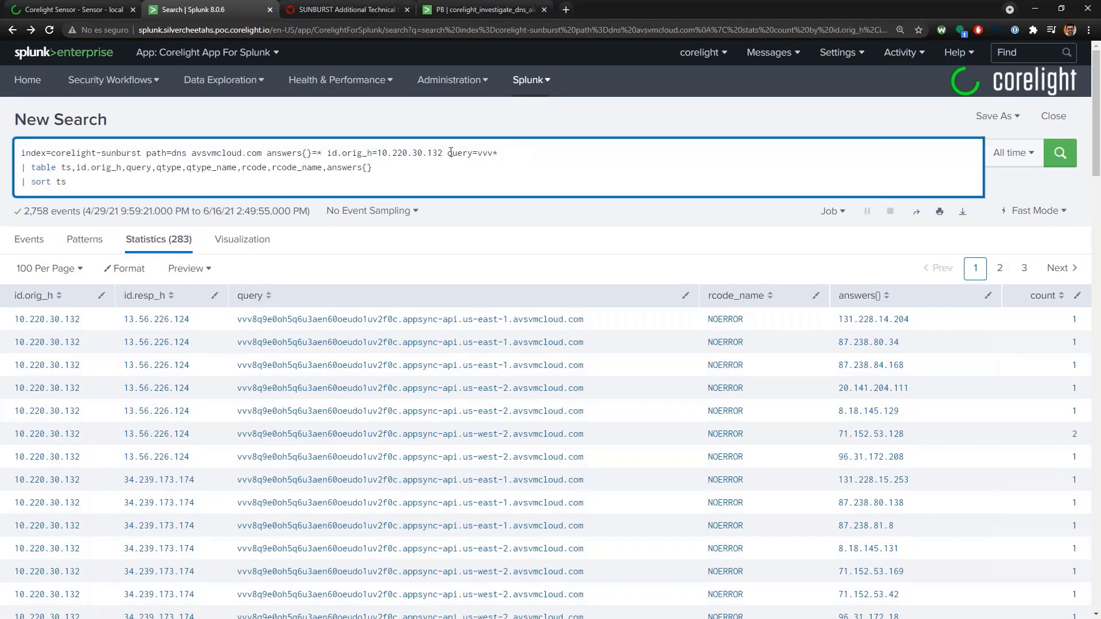
# Highlight the 10.220.30.132, avsvmcloud.com and vvv* terms in the query and run the time-sorted DNS search
pyautogui.moveTo(444, 153); pyautogui.dragTo(378, 156)
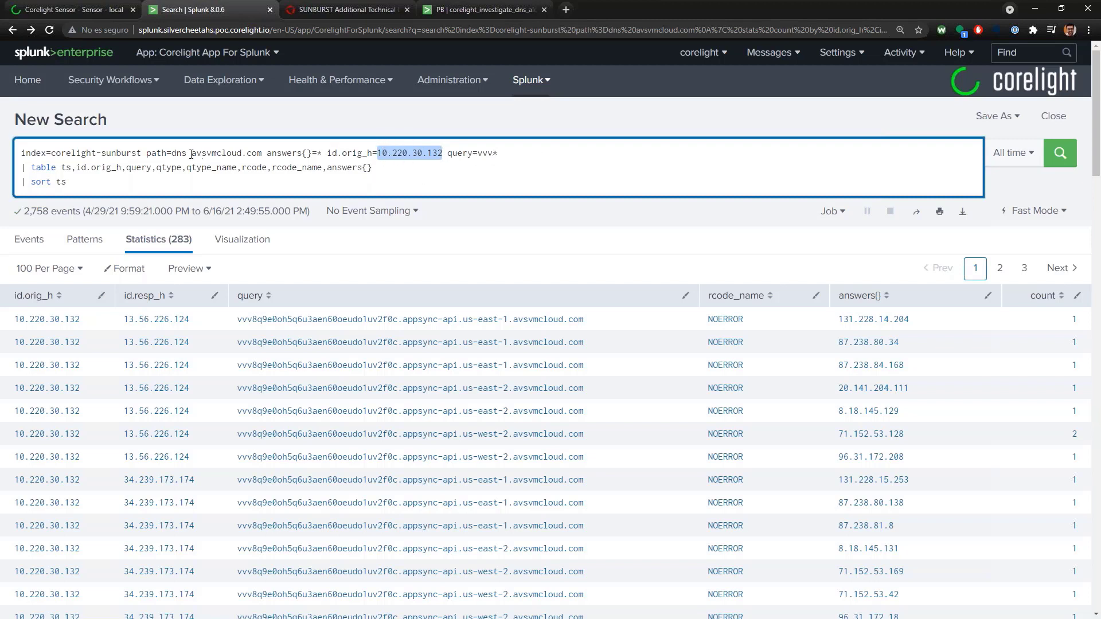
pyautogui.moveTo(192, 154); pyautogui.dragTo(263, 155)
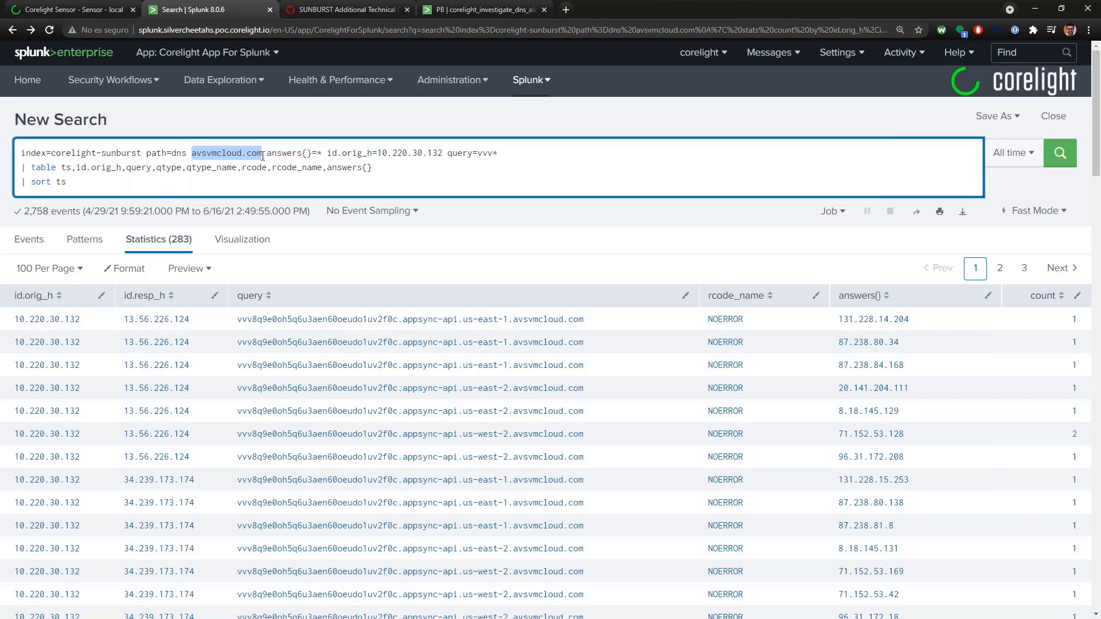
pyautogui.moveTo(497, 154); pyautogui.dragTo(478, 154)
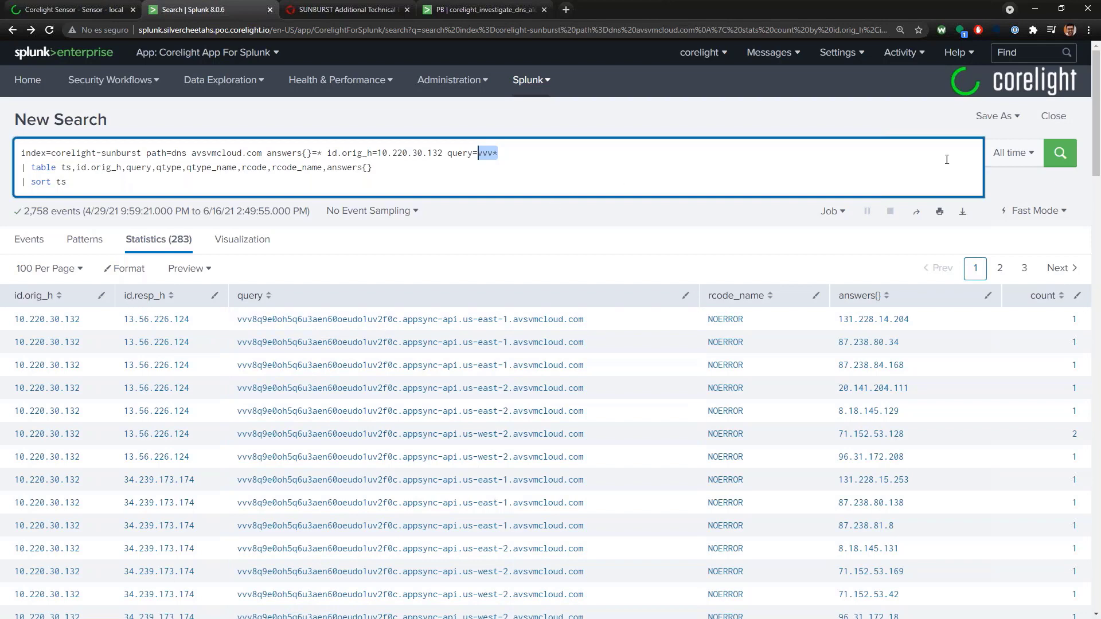
pyautogui.click(1073, 148)
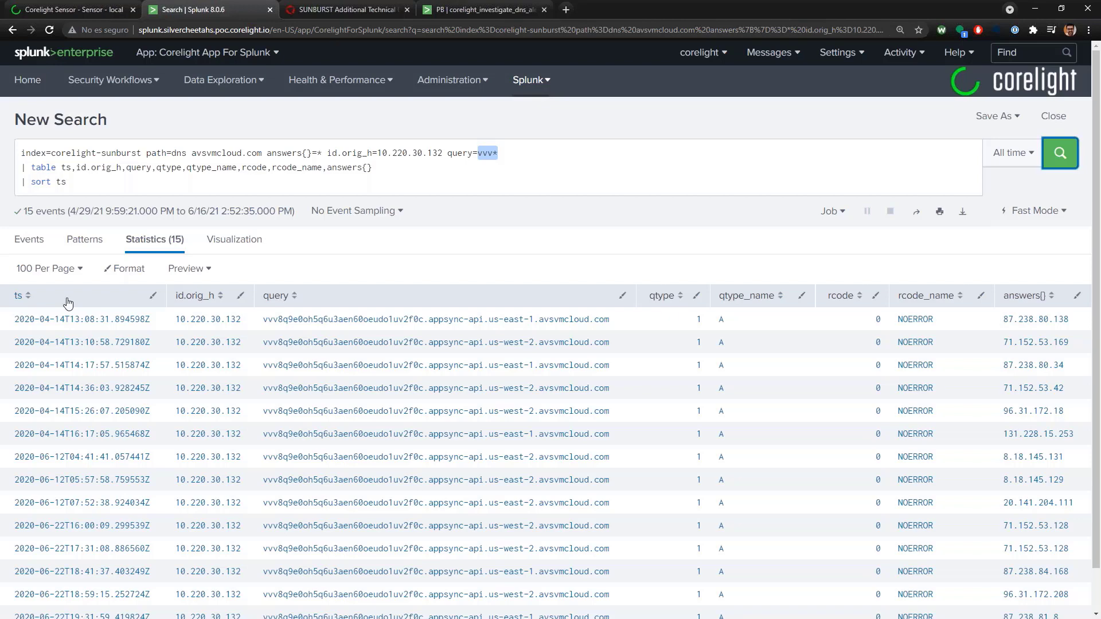
# Compare the DNS answers for host 10.220.30.132 with the FireEye article's beaconing and killswitch subnet tables, and return to Splunk
pyautogui.scroll(-1, 72, 315)
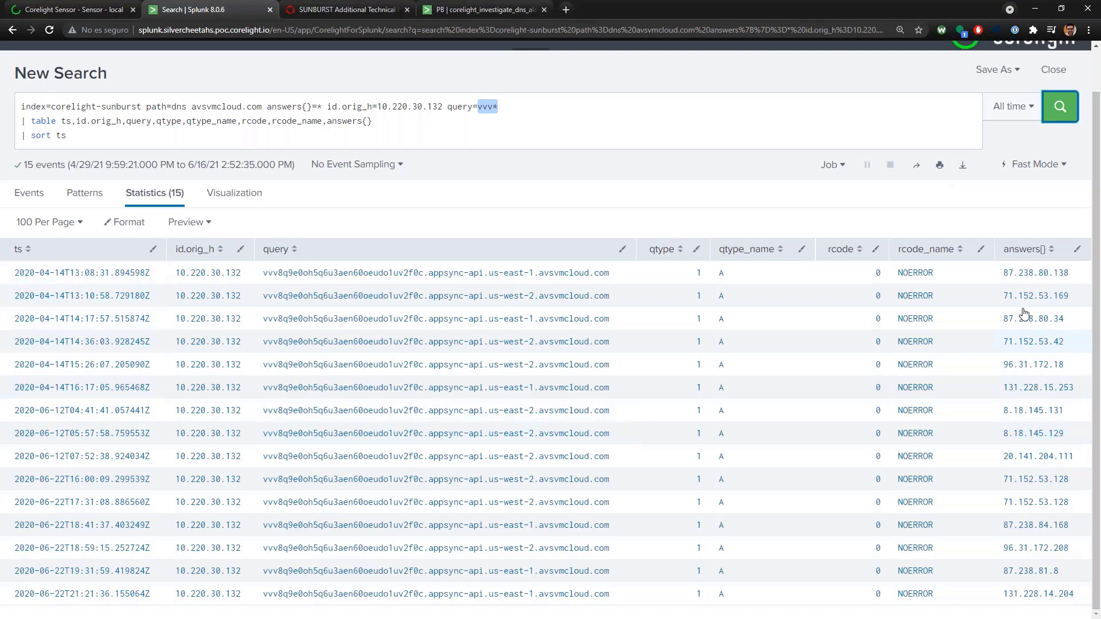
pyautogui.click(347, 11)
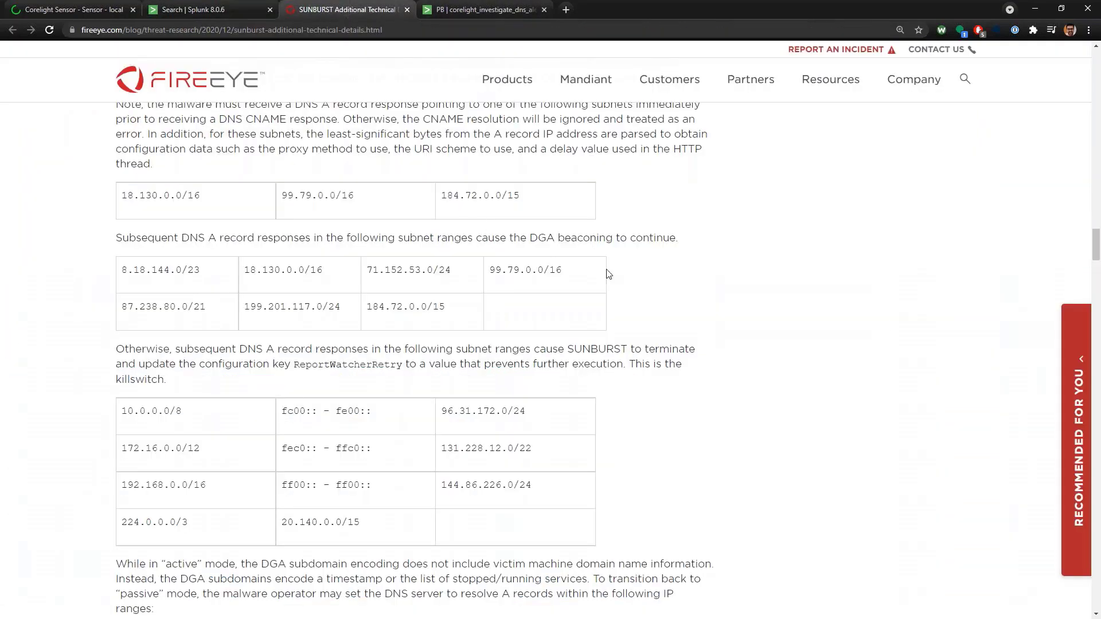
pyautogui.click(185, 12)
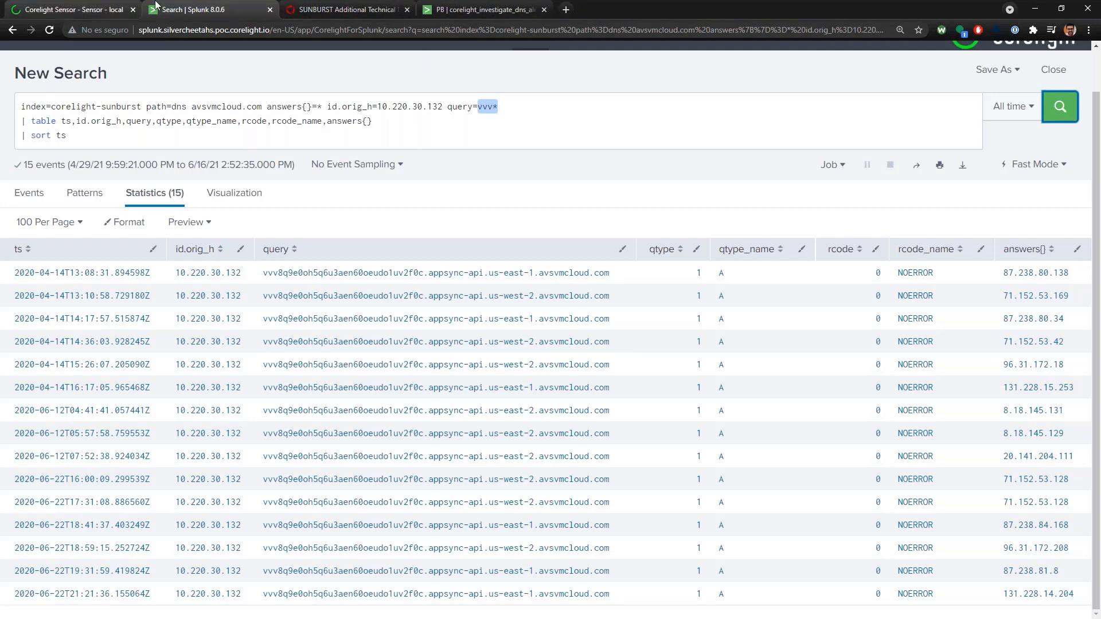
# Switch to Splunk Phantom to view the corelight_investigate_dns_alert playbook, glancing back once at the Splunk DNS results
pyautogui.click(459, 7)
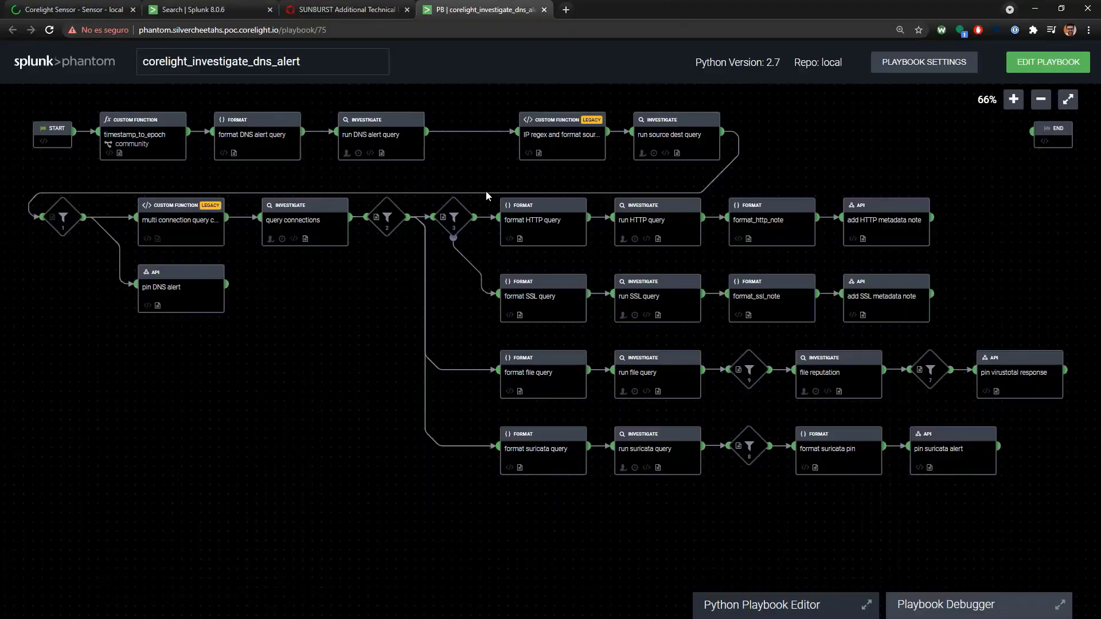
pyautogui.click(210, 8)
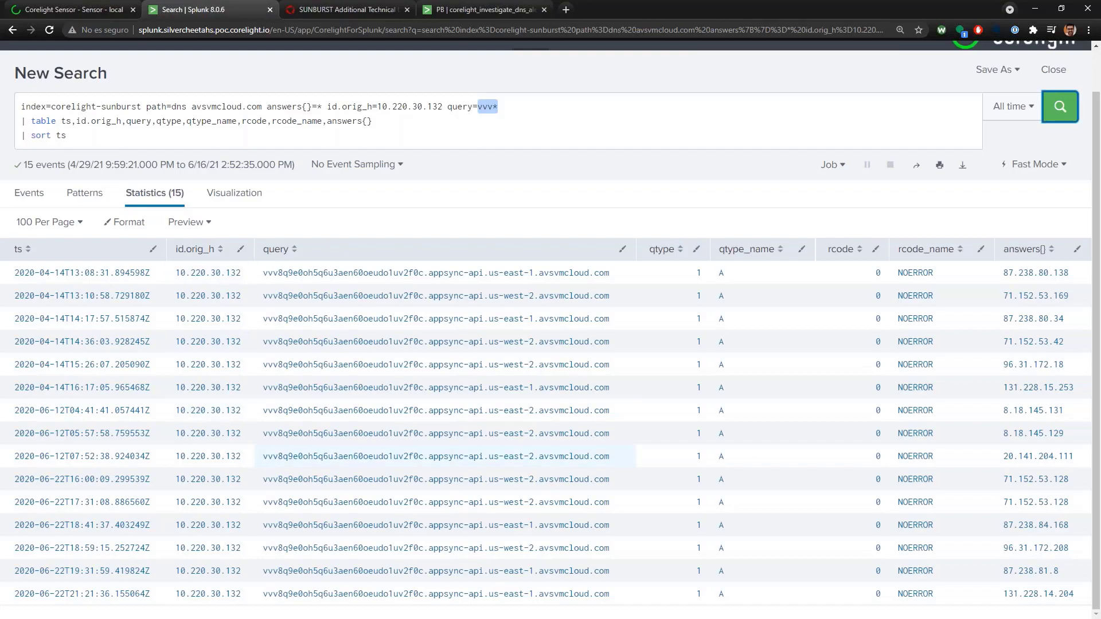
pyautogui.click(484, 11)
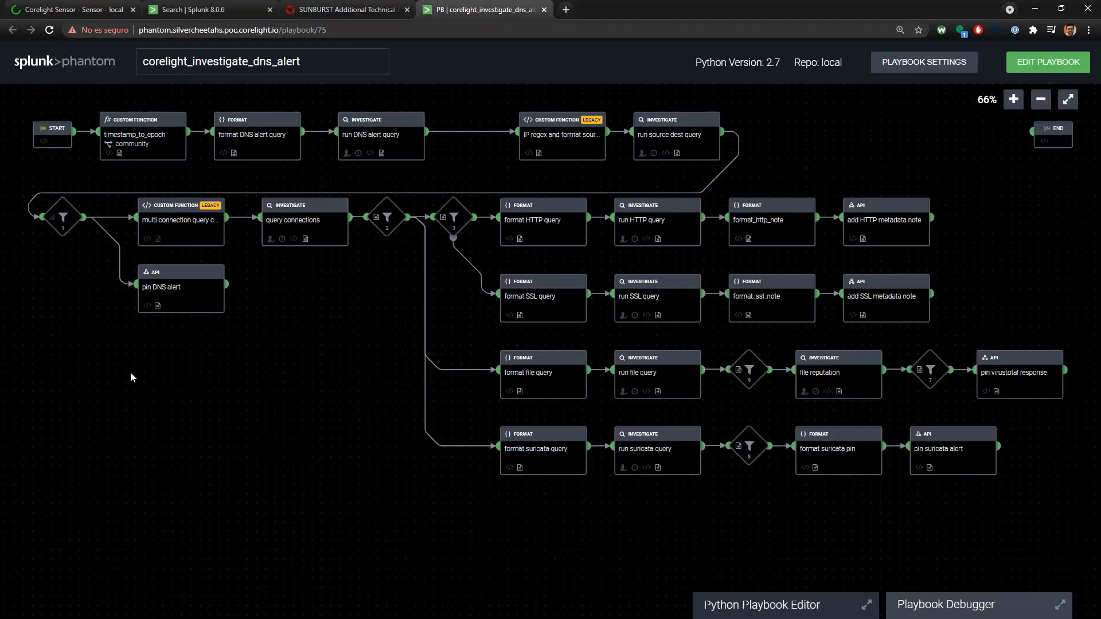